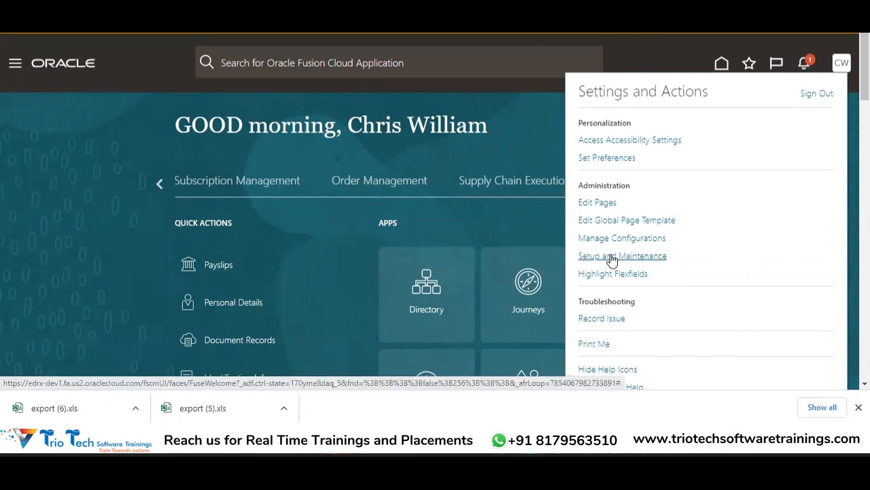
Open Setup and Maintenance and switch the setup offering to Financials.
left_click(612, 257)
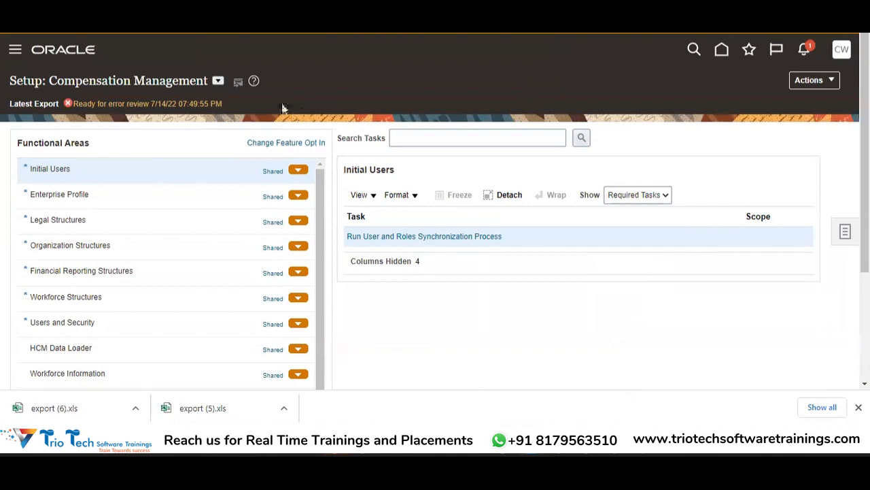
left_click(217, 81)
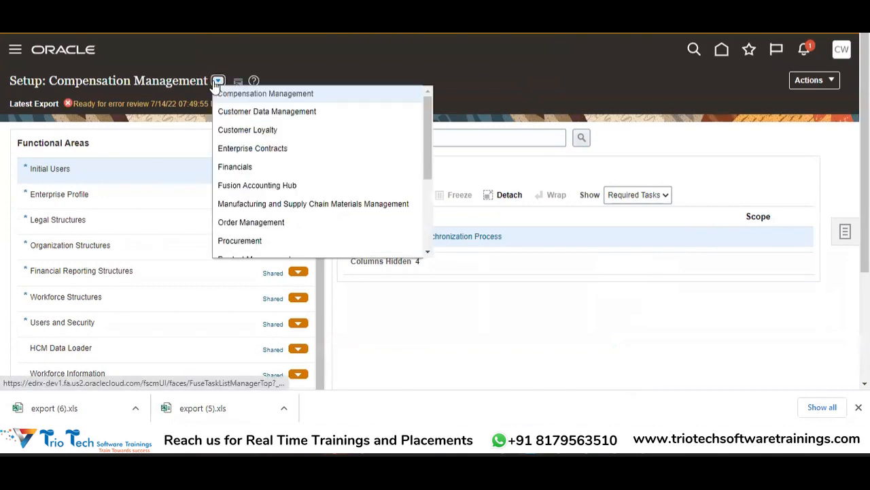
left_click(245, 172)
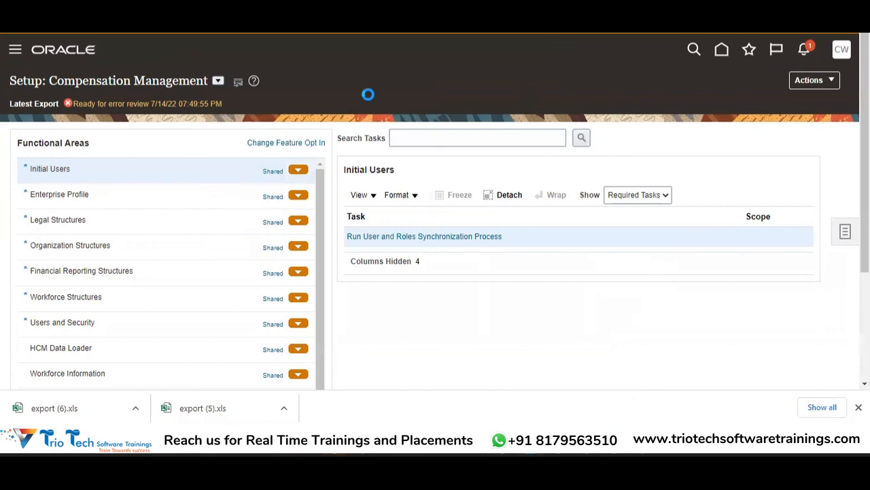
Search the setup tasks for "Specify%Ledger%Option".
left_click(442, 140)
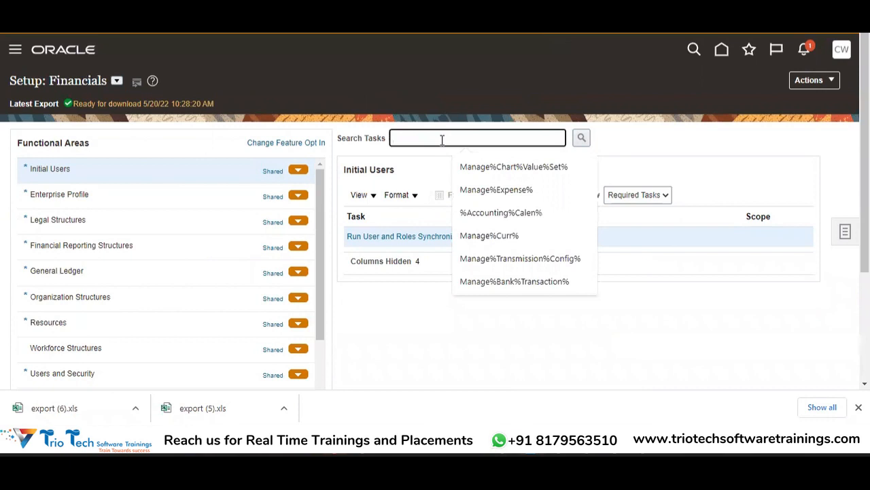
type("SPec")
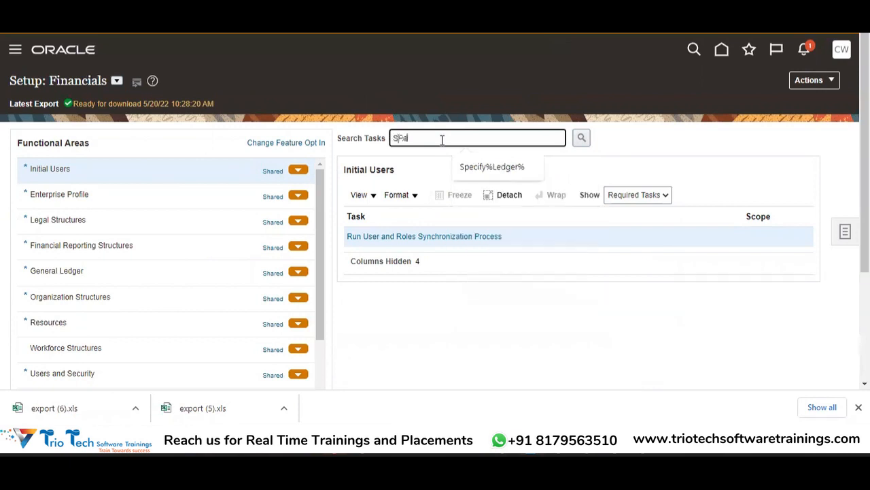
key("BackSpace")
key("BackSpace")
key("BackSpace")
type("pecify%Ledger%Option")
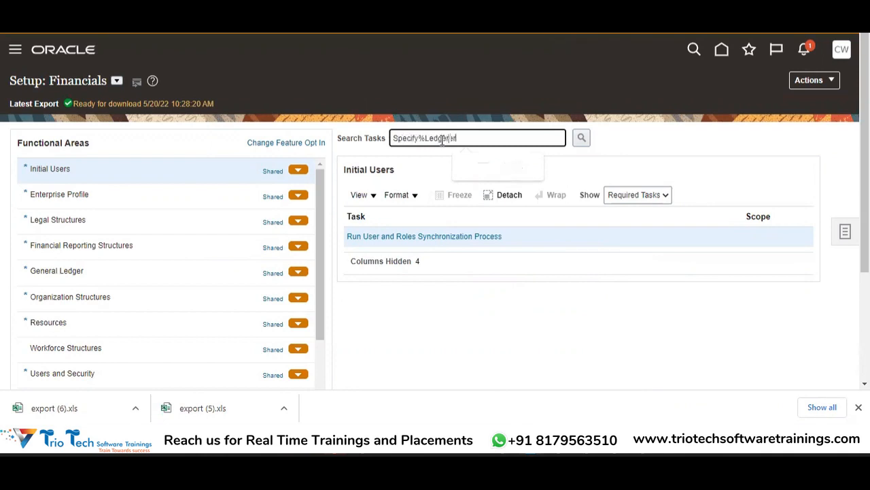
key("Return")
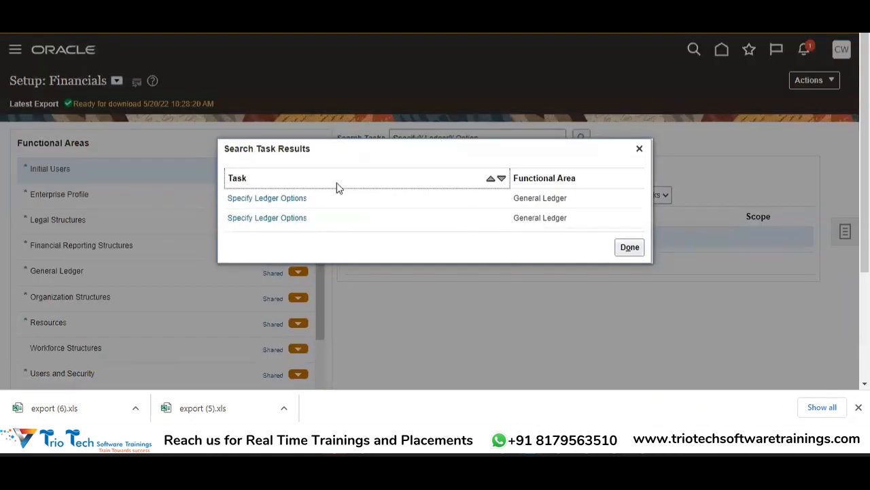
Open the Specify Ledger Options task from the search results, scoped to ABCCORP PRIMARY LEDGER.
left_click(296, 198)
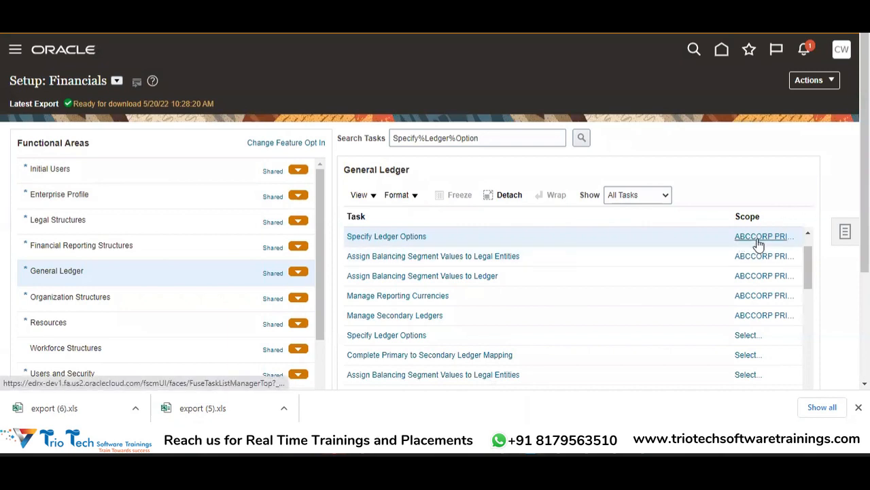
mouse_move(758, 242)
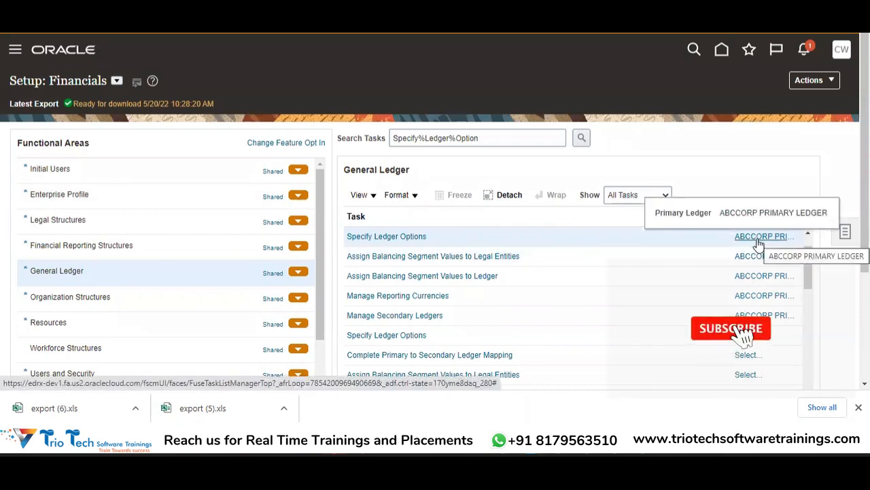
left_click(390, 239)
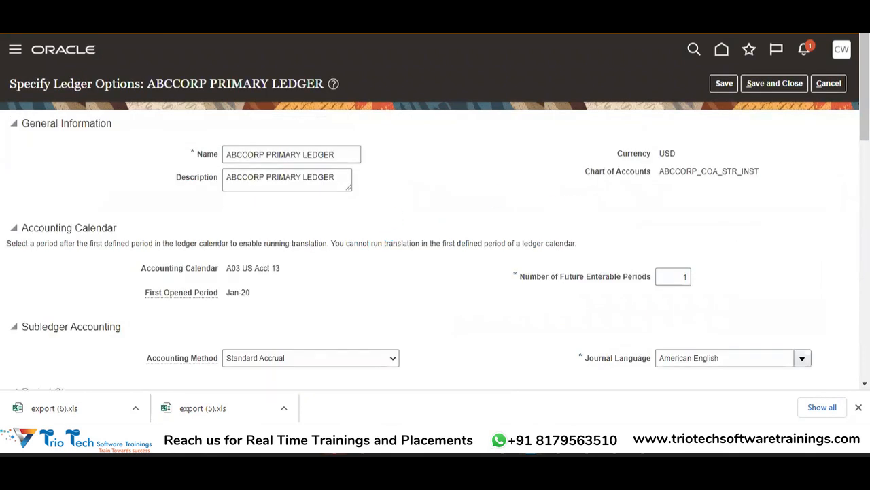
Enable intercompany accounting in the ledger's journal processing options and accept the confirmation.
scroll(435, 211, "down", 10)
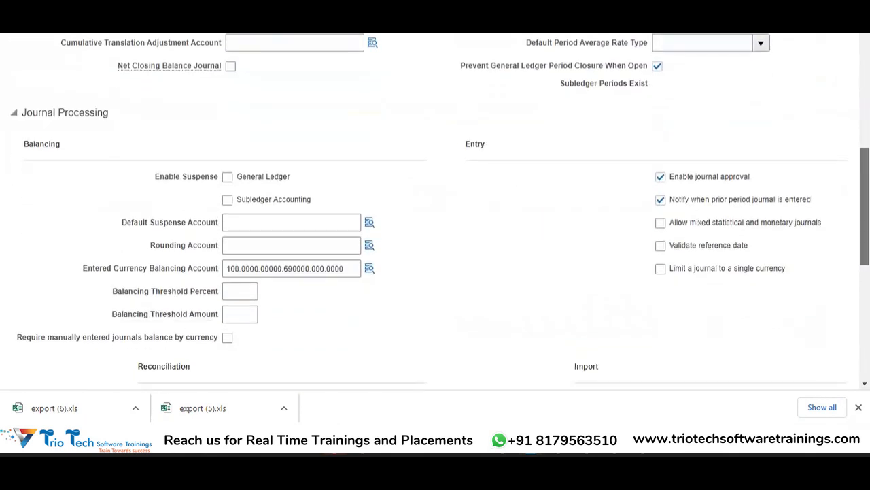
scroll(754, 113, "up", 4)
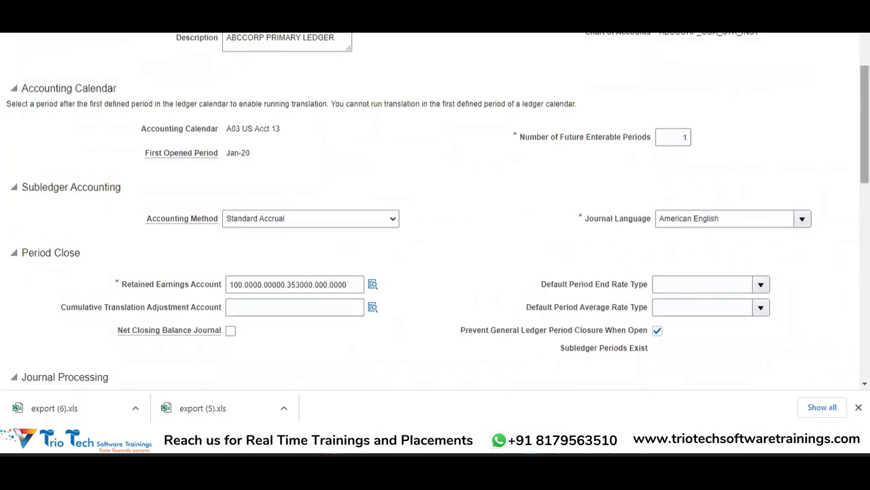
scroll(865, 136, "down", 1)
scroll(627, 41, "down", 4)
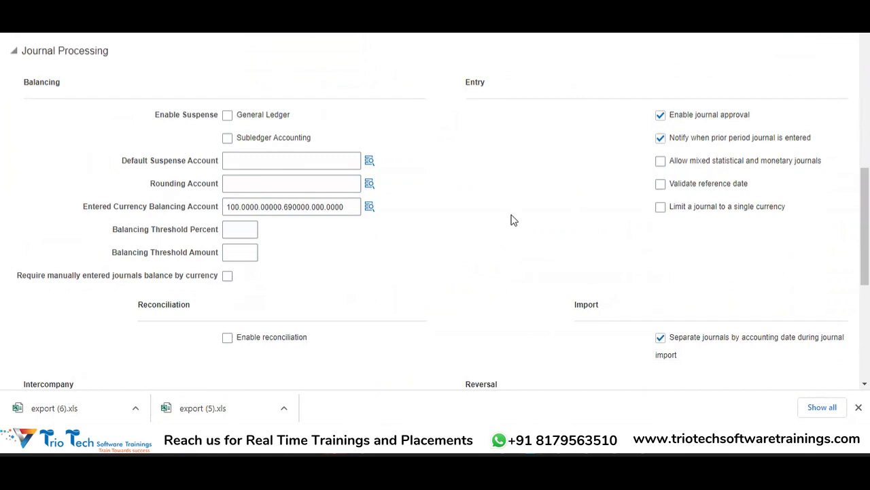
scroll(865, 225, "down", 2)
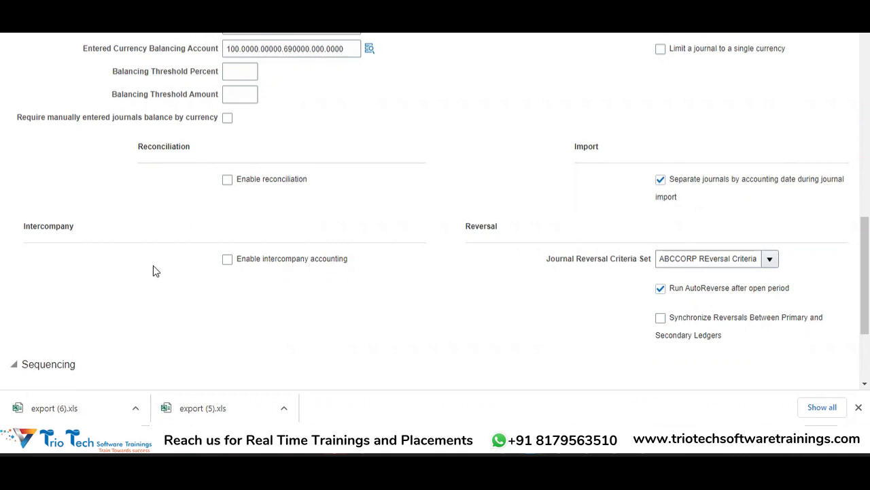
left_click(227, 259)
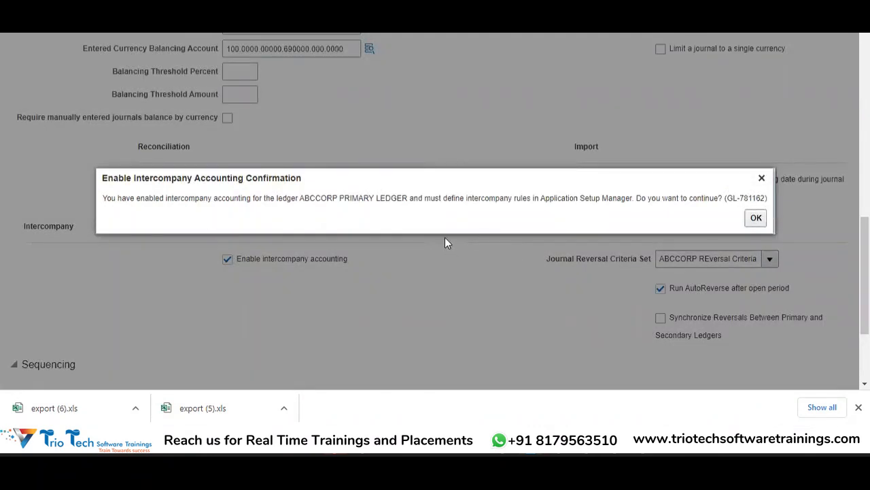
left_click(757, 218)
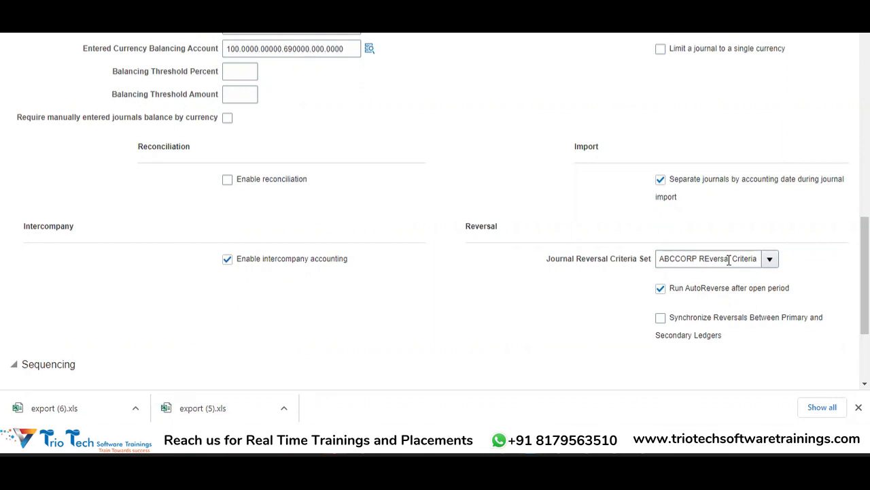
Set sequencing by Ledger and enforce document sequencing for both Payables and Receivables.
left_click_drag(865, 272, 865, 314)
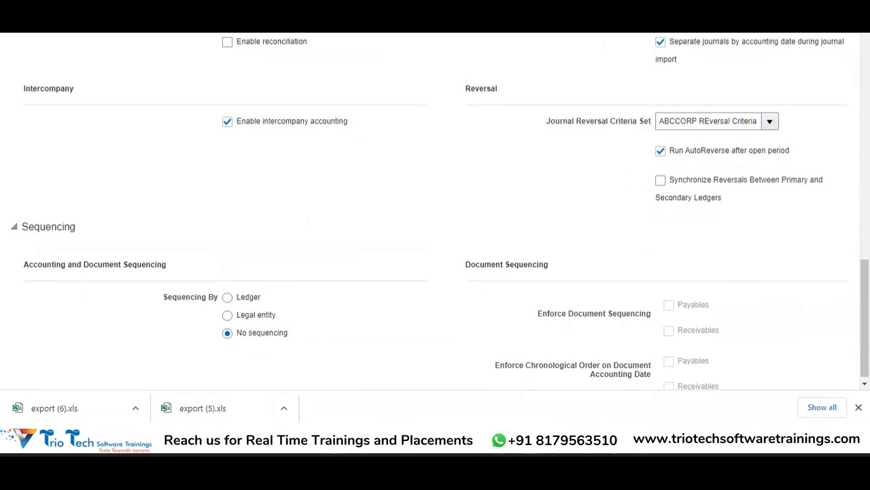
scroll(514, 221, "down", 1)
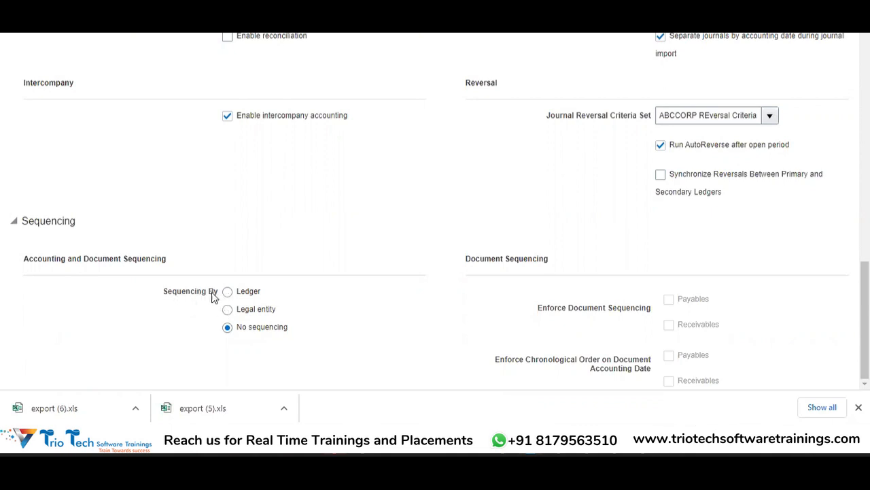
left_click(228, 291)
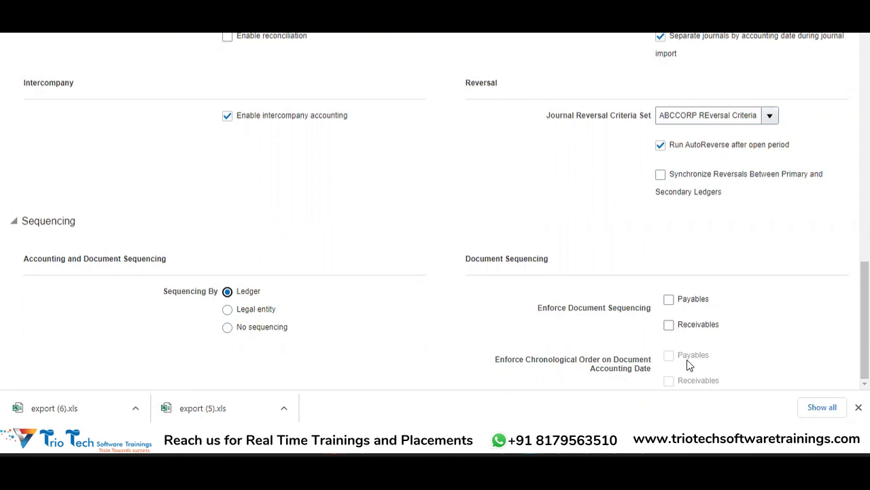
scroll(690, 352, "up", 1)
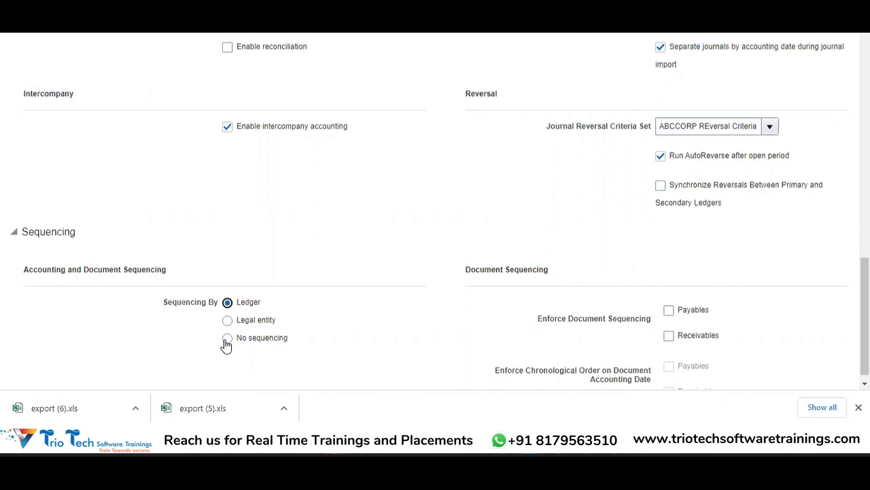
left_click(669, 311)
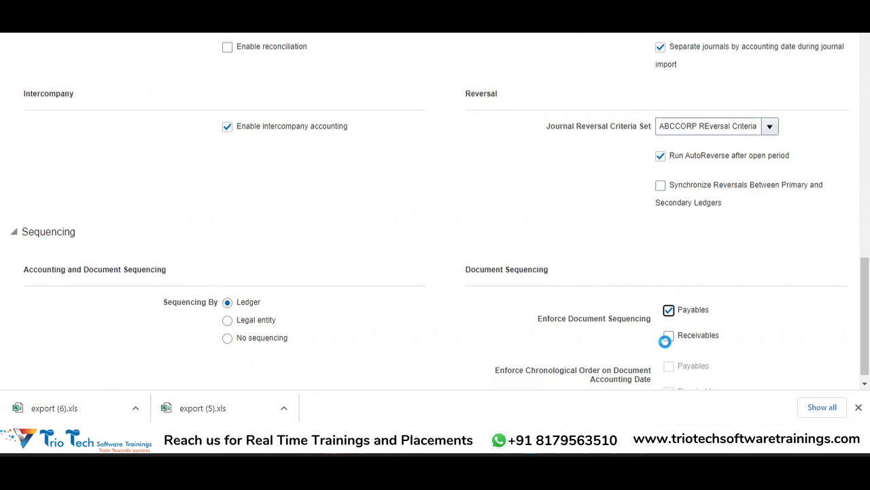
left_click(669, 336)
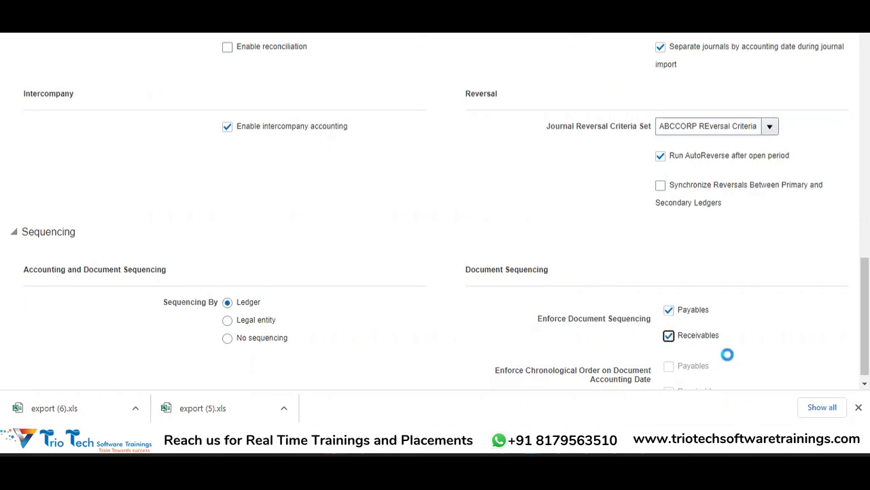
left_click_drag(865, 316, 865, 321)
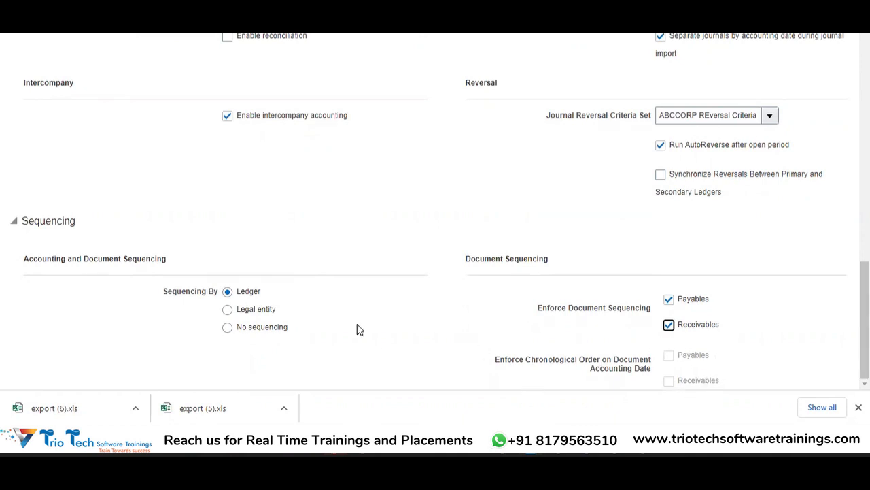
Try sequencing by Legal entity, and return the setting to No sequencing.
left_click(245, 310)
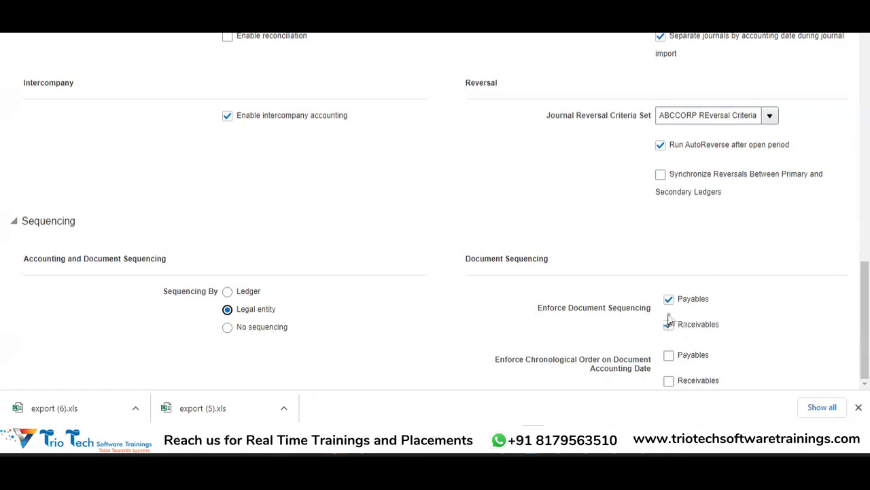
left_click_drag(709, 301, 743, 359)
left_click(743, 358)
left_click(262, 330)
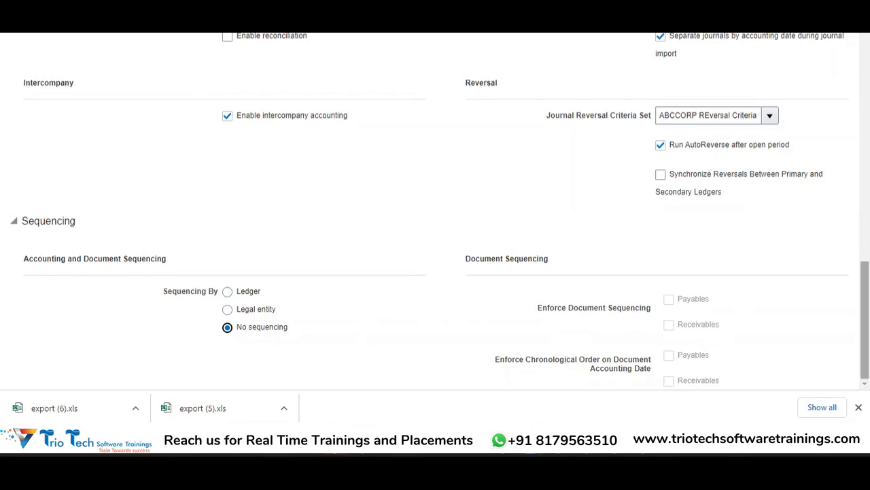
Review the ledger's period close and journal processing options, and save and close the ledger options.
scroll(435, 211, "up", 15)
scroll(435, 211, "down", 8)
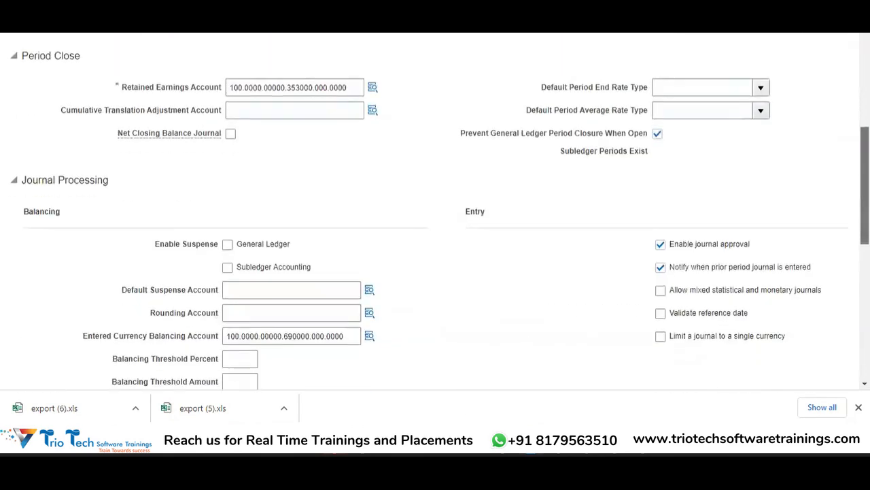
scroll(435, 212, "up", 6)
scroll(435, 212, "down", 5)
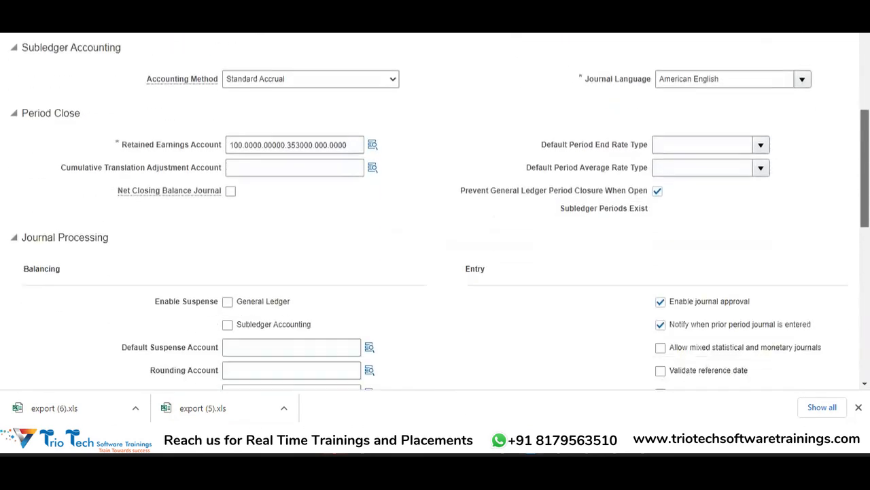
scroll(436, 211, "up", 3)
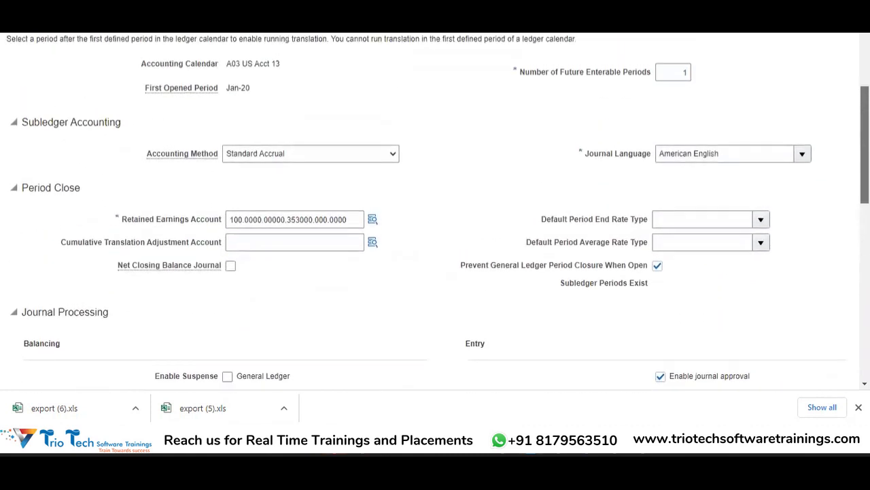
scroll(435, 211, "down", 5)
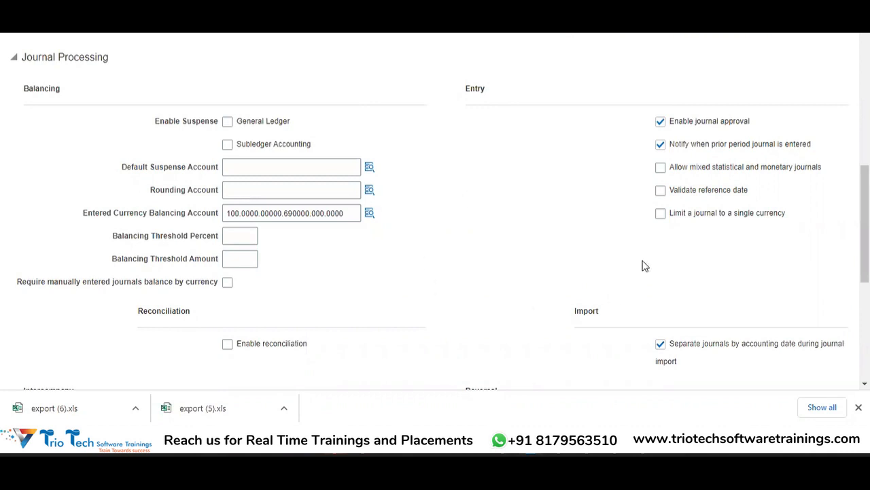
scroll(641, 266, "down", 5)
scroll(439, 226, "up", 8)
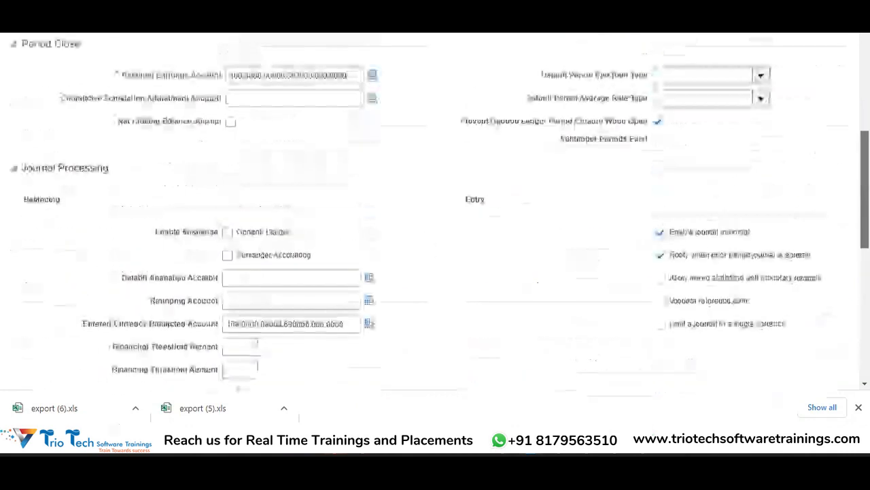
scroll(435, 204, "up", 4)
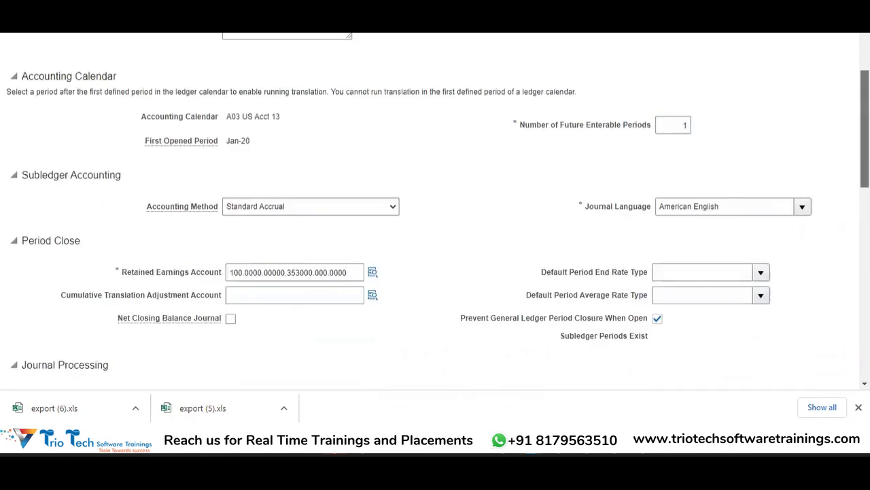
left_click(775, 85)
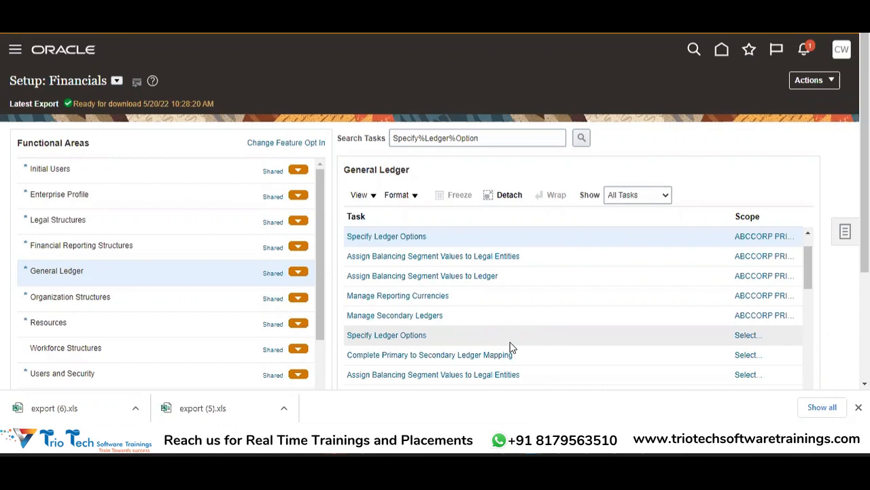
Open the Review and Submit Accounting Configuration task scoped to ABCCORP PRIMARY LEDGER.
left_click_drag(808, 259, 808, 279)
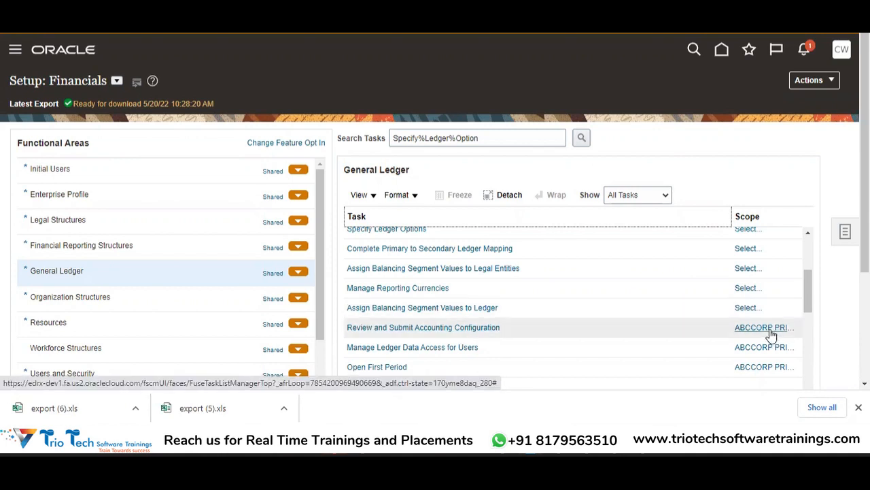
mouse_move(772, 333)
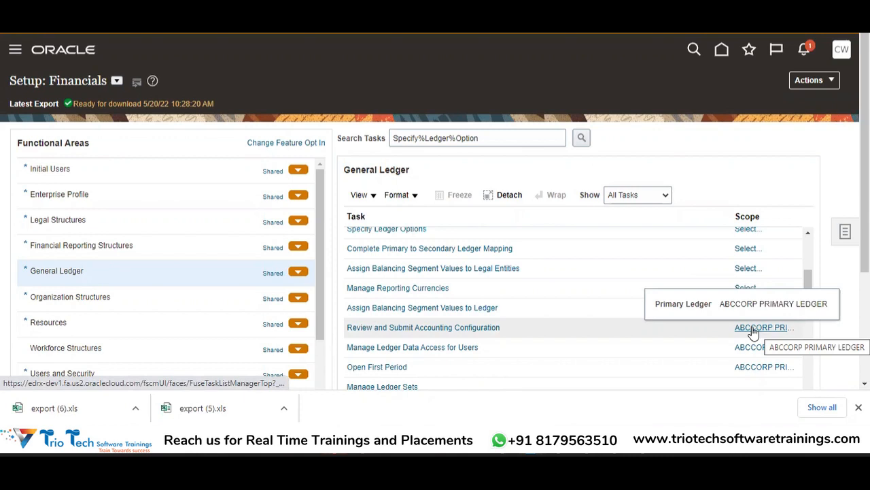
left_click(753, 332)
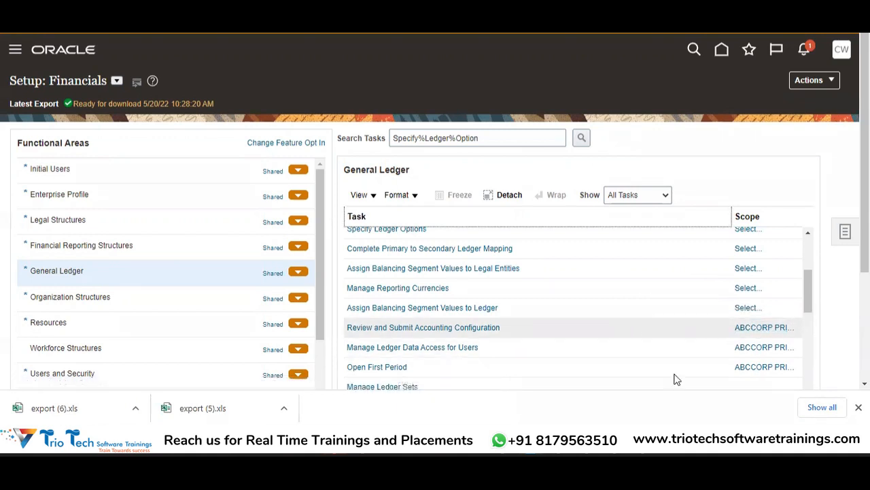
left_click(770, 331)
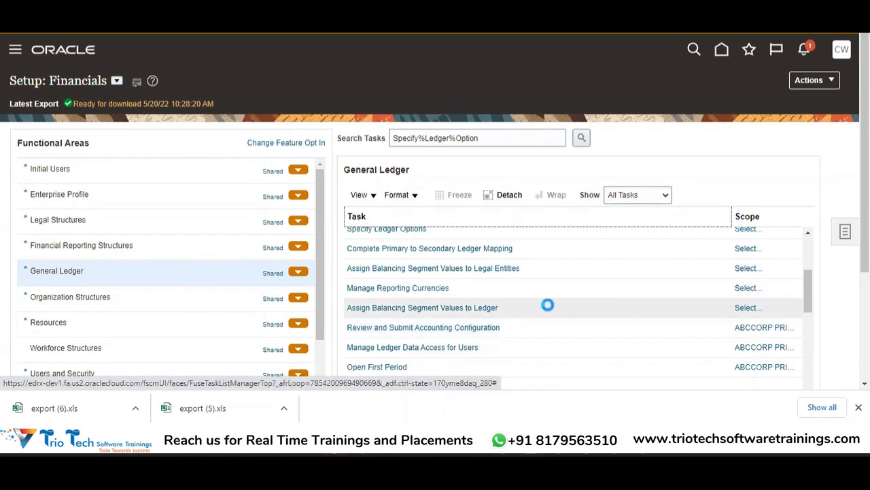
left_click(453, 330)
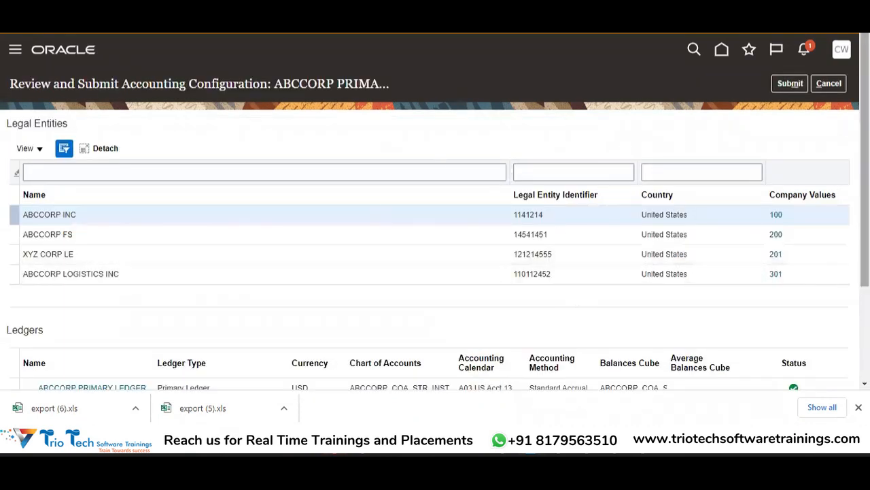
Review the legal entities, their company values and the status of ABCCORP PRIMARY LEDGER in the accounting configuration.
scroll(435, 238, "down", 2)
scroll(436, 238, "up", 2)
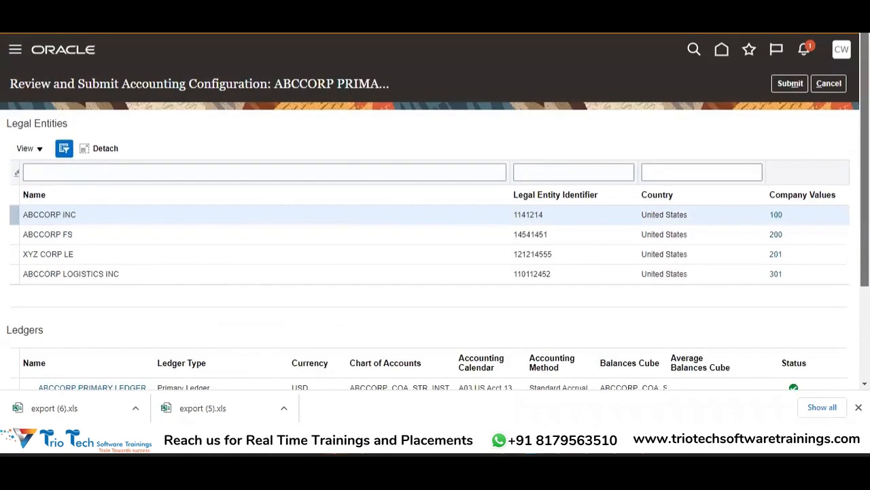
scroll(283, 204, "down", 1)
scroll(283, 205, "up", 1)
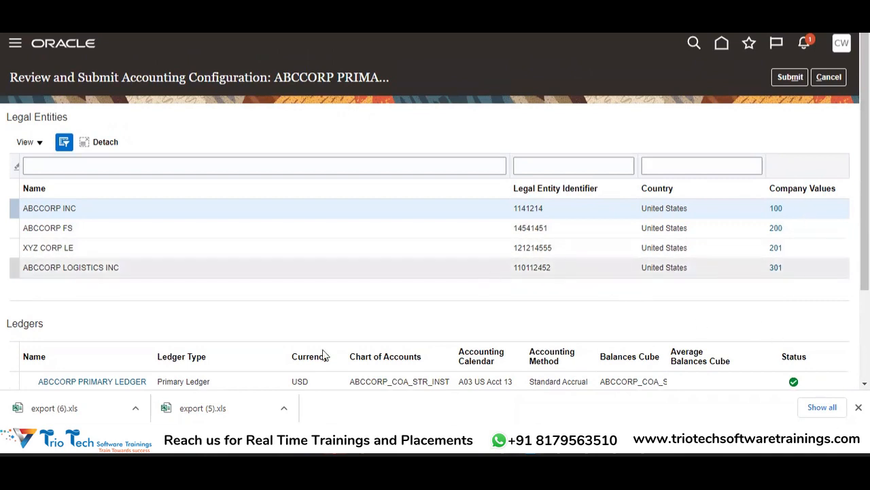
scroll(372, 309, "down", 2)
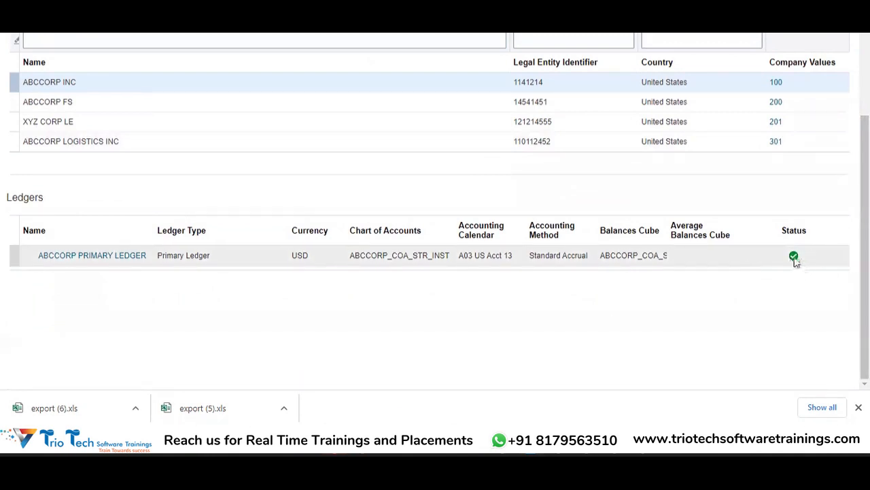
mouse_move(795, 261)
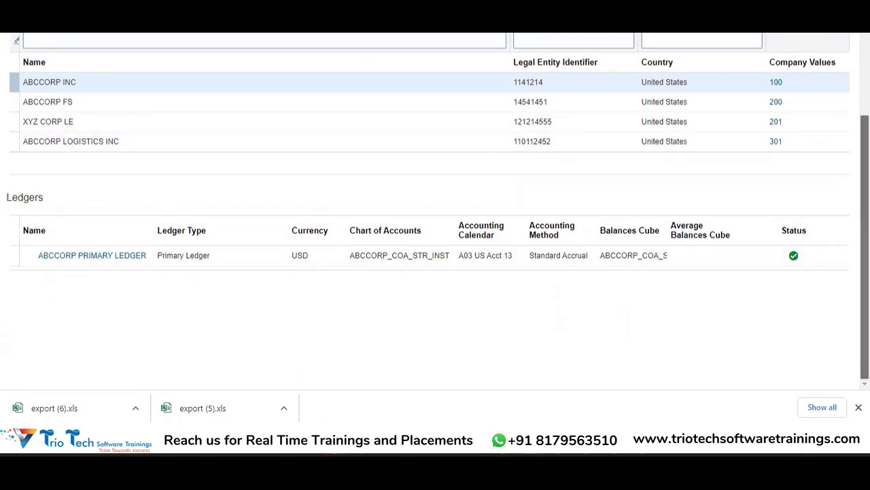
scroll(435, 204, "up", 2)
scroll(795, 264, "down", 2)
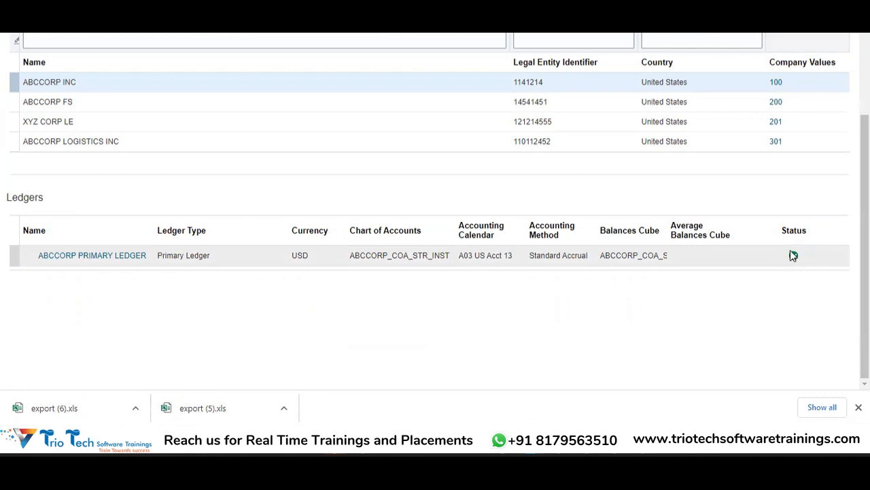
Submit the accounting configuration for ABCCORP PRIMARY LEDGER and return to the setup task list.
scroll(789, 83, "up", 3)
left_click(788, 83)
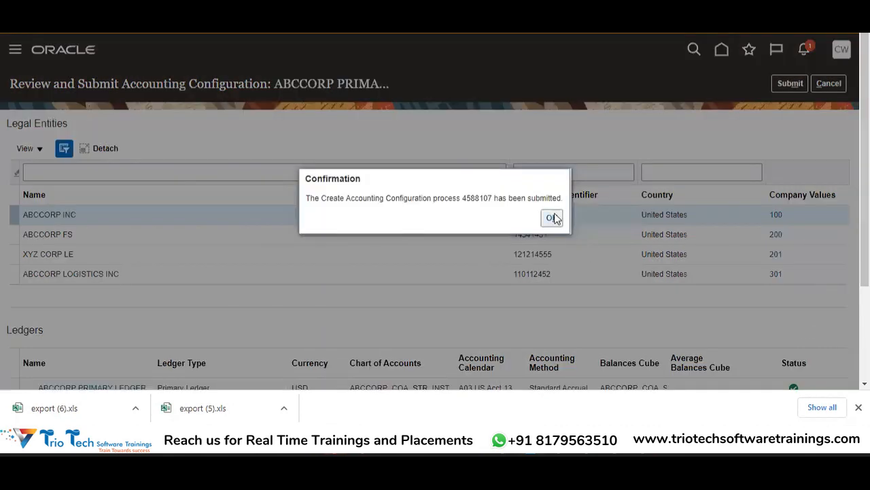
left_click(554, 218)
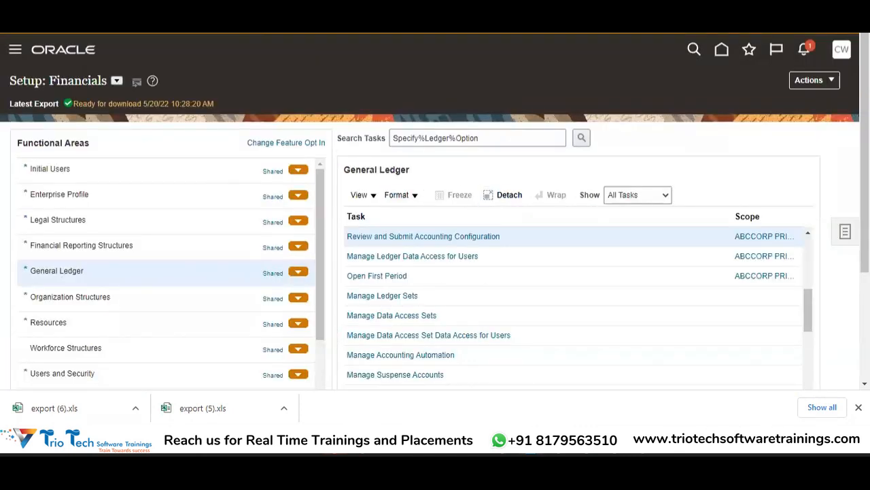
Open Scheduled Processes in a separate browser tab and refresh the process list to check the accounting configuration jobs.
key("ctrl+t")
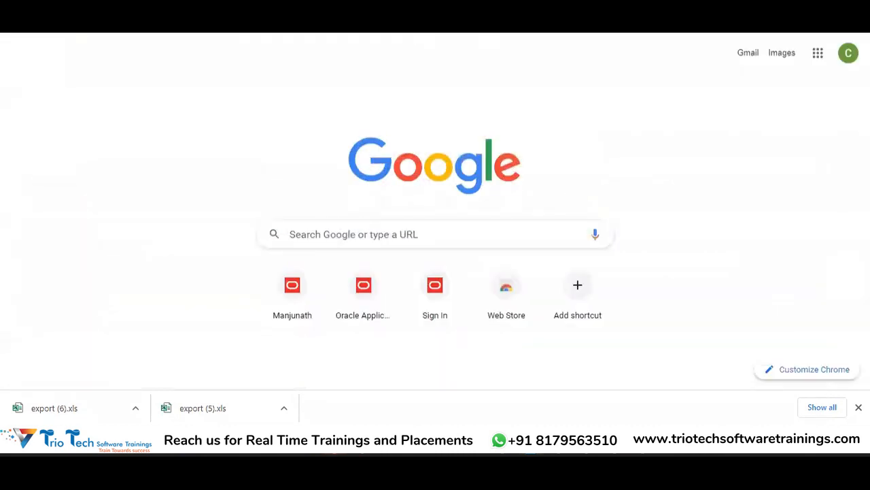
left_click(177, 28)
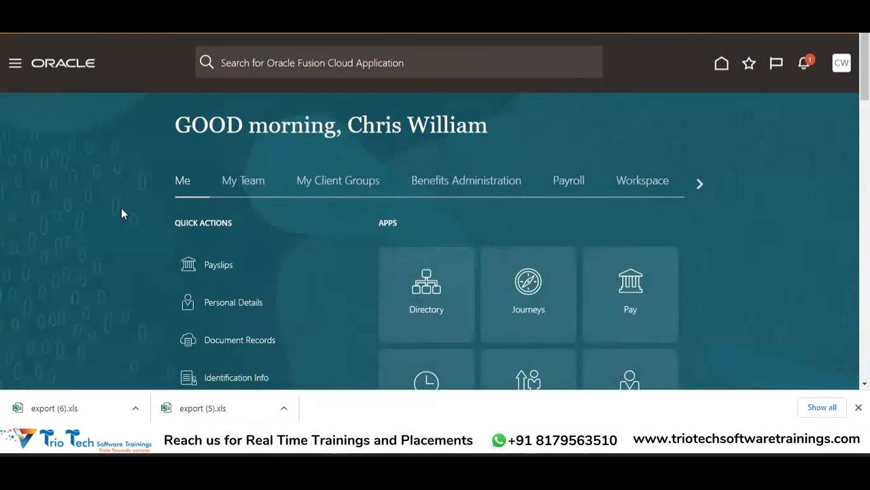
left_click(701, 182)
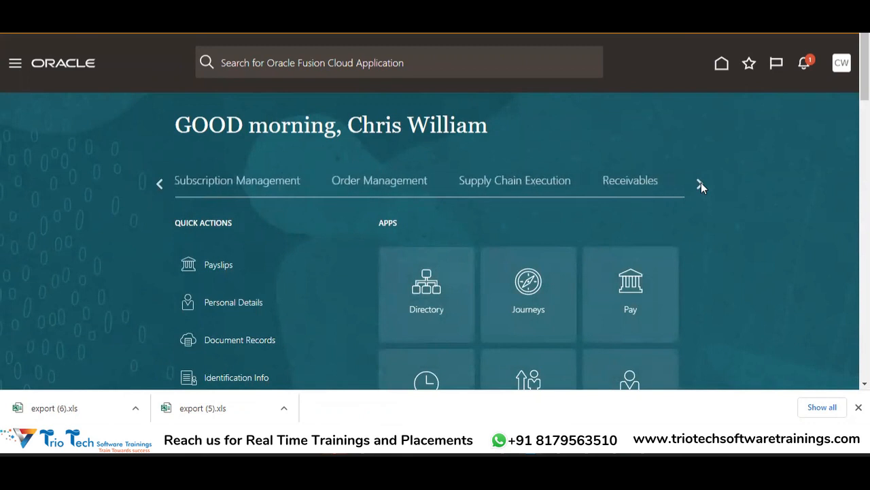
left_click(701, 182)
left_click(701, 182)
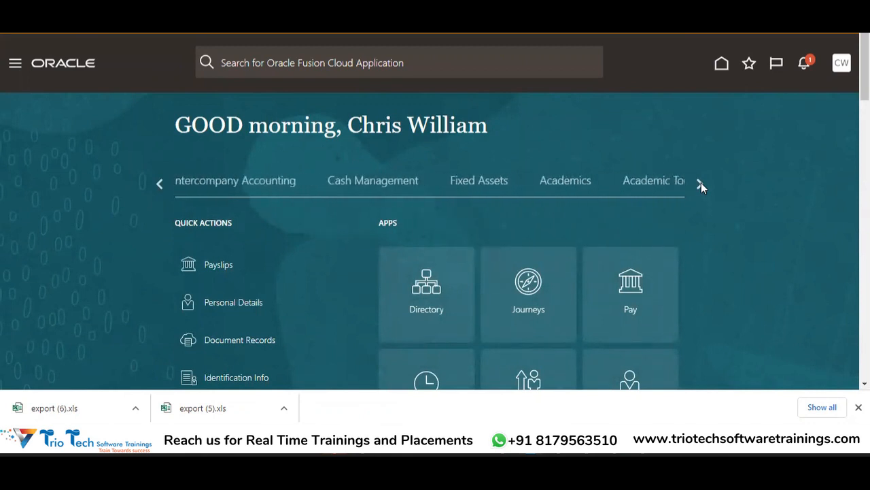
left_click(702, 182)
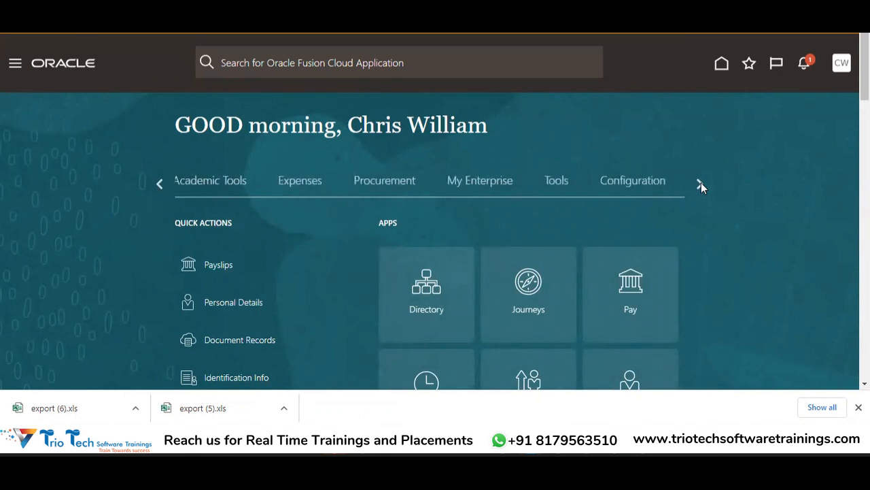
left_click(564, 182)
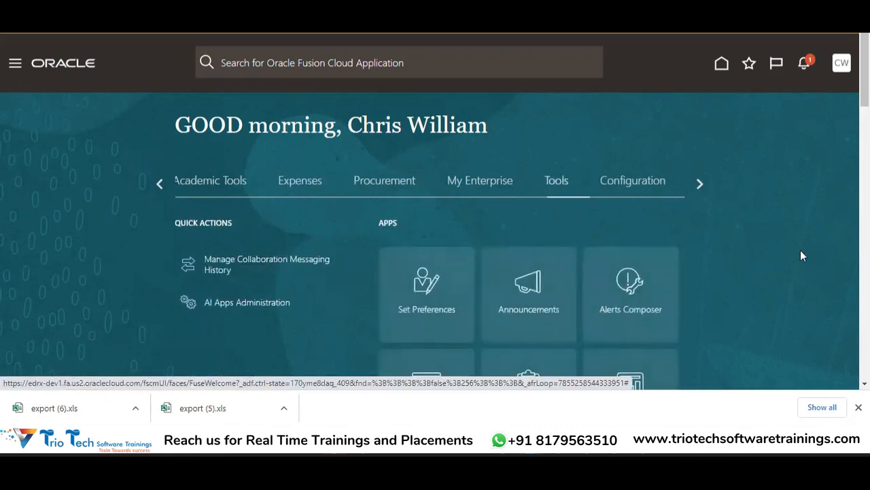
scroll(439, 318, "down", 3)
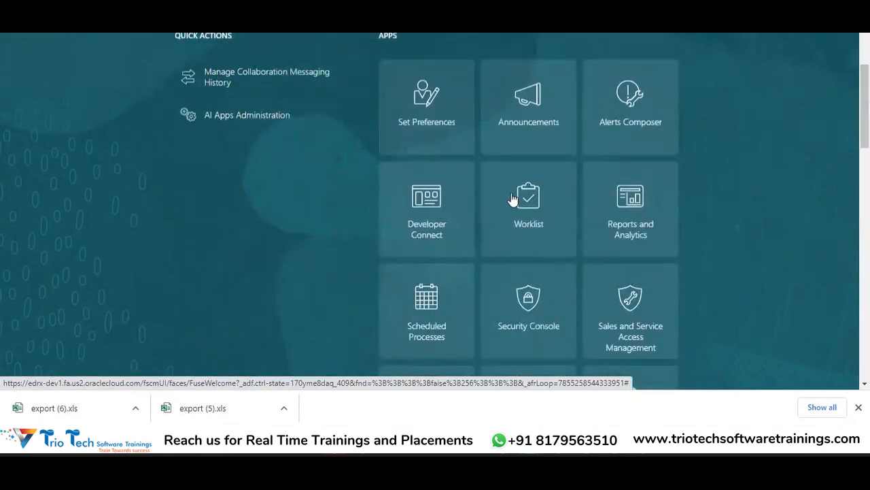
left_click(426, 331)
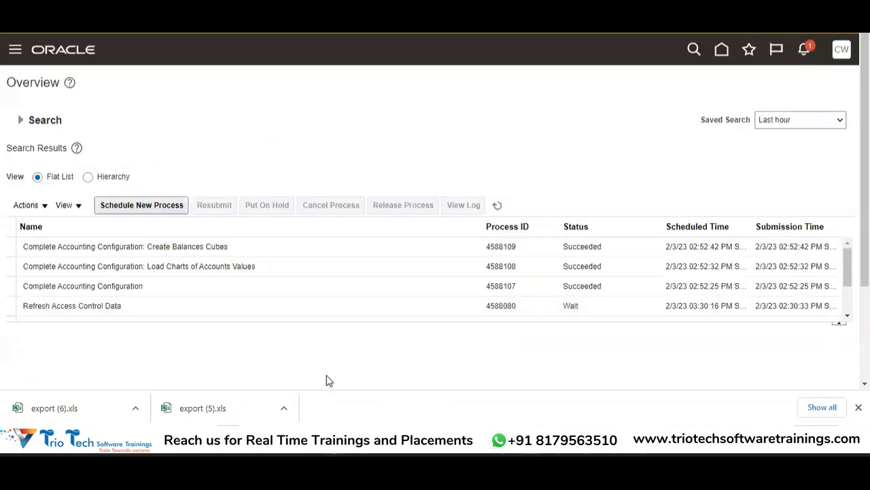
left_click(498, 207)
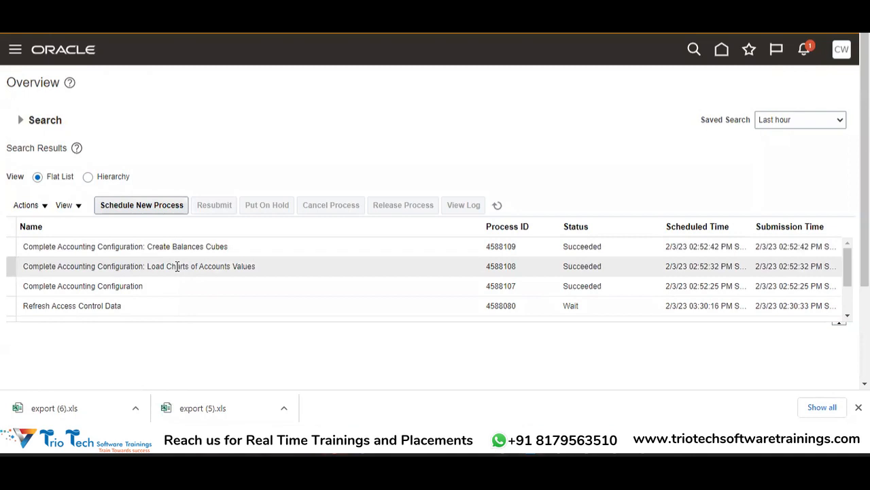
left_click(497, 205)
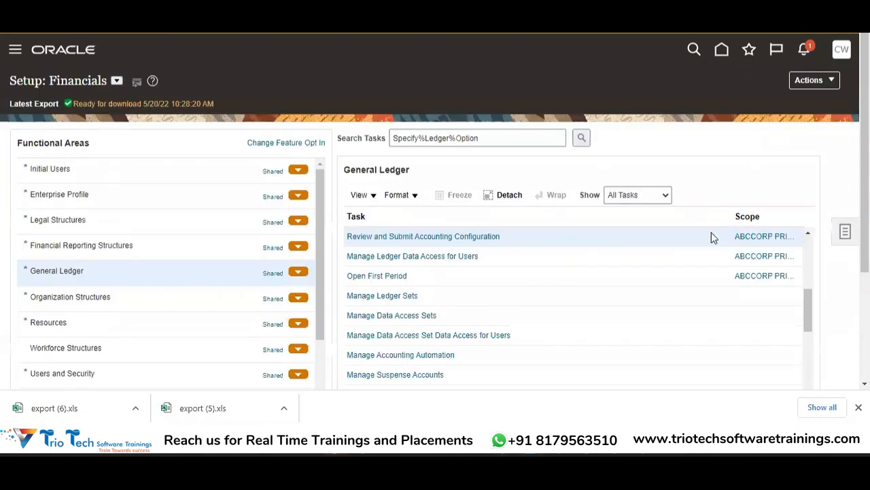
Open the Manage Primary Ledgers task under General Ledger and filter the primary ledgers by ABCCORP.
left_click_drag(816, 265, 816, 255)
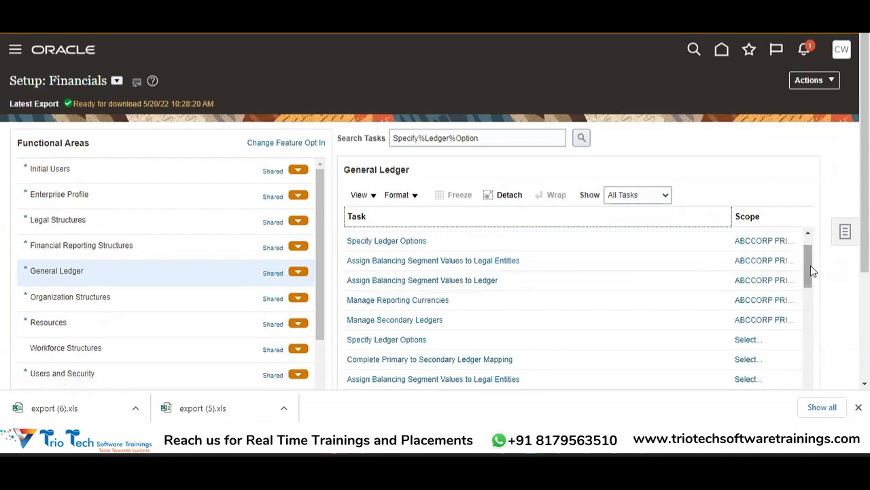
left_click_drag(811, 263, 815, 244)
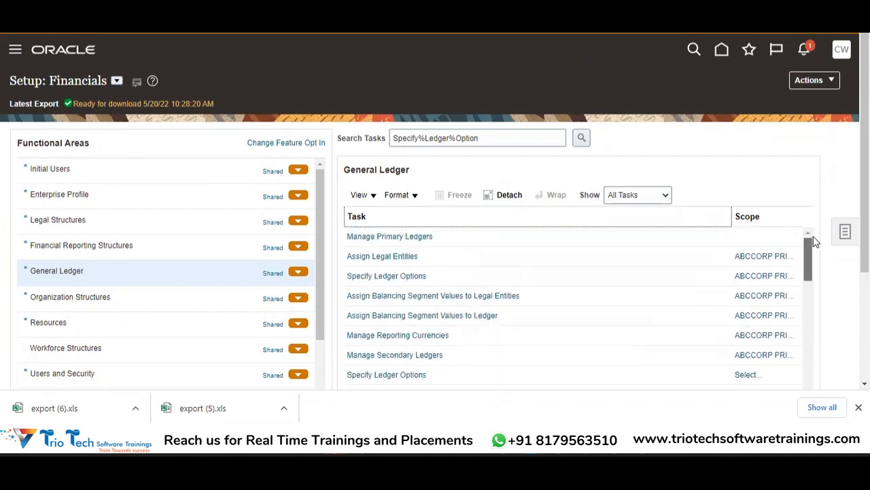
left_click(397, 238)
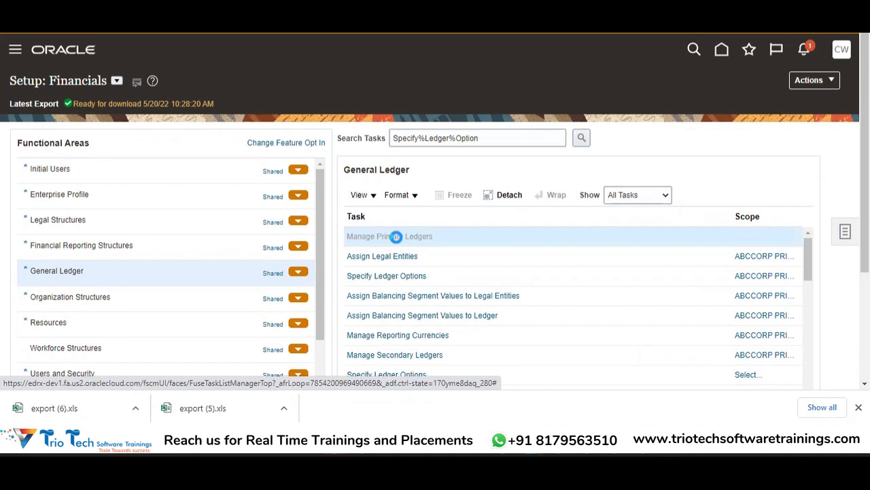
left_click(70, 147)
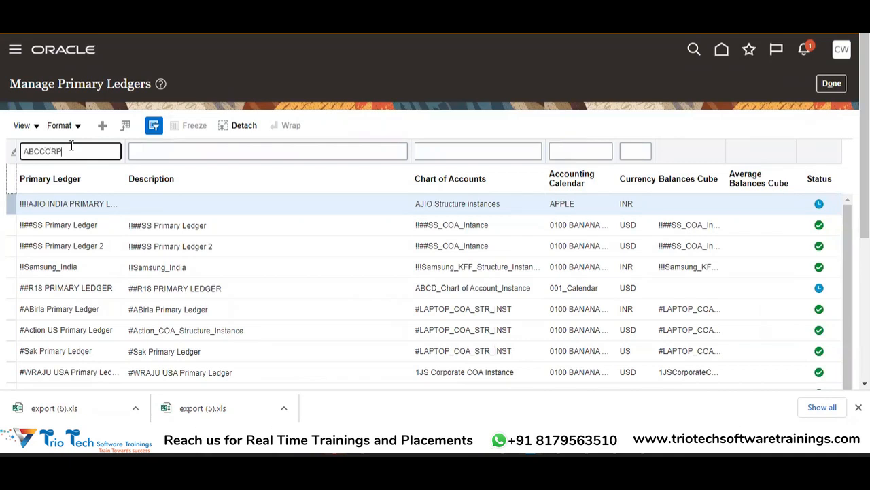
key("Return")
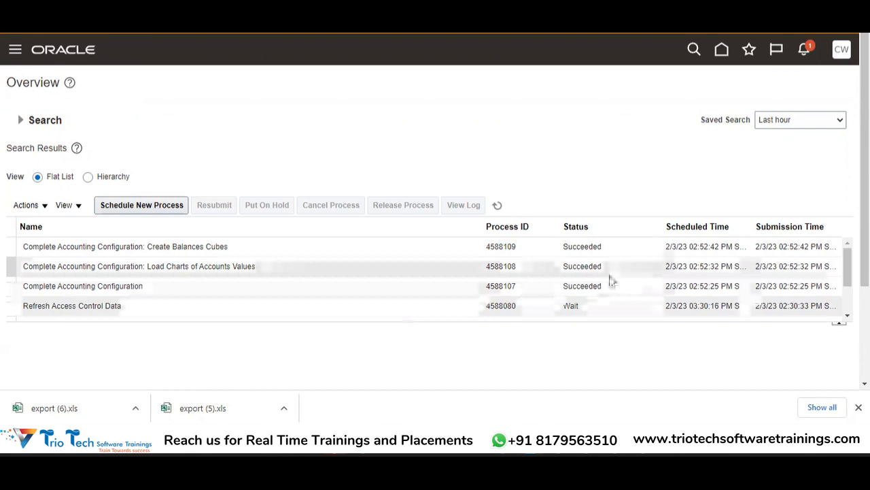
Download the log of the Complete Accounting Configuration process, examine it through to the end in Notepad, and put it away.
left_click(303, 286)
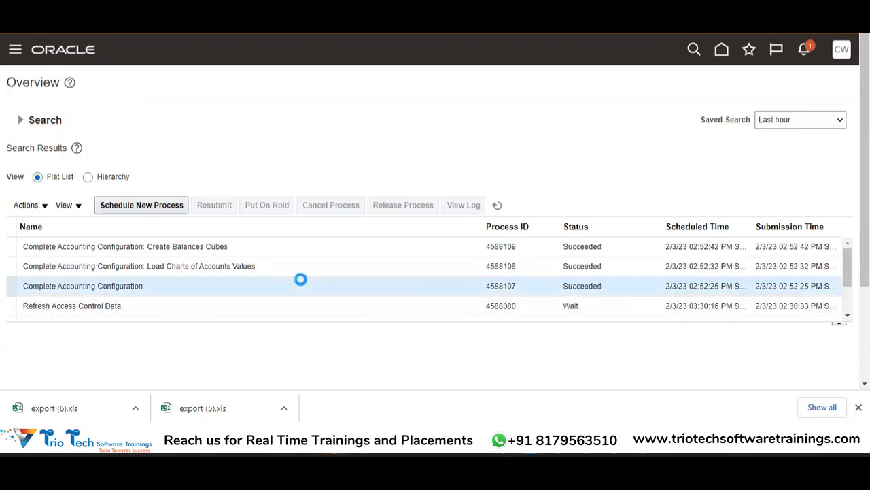
left_click_drag(865, 252, 865, 329)
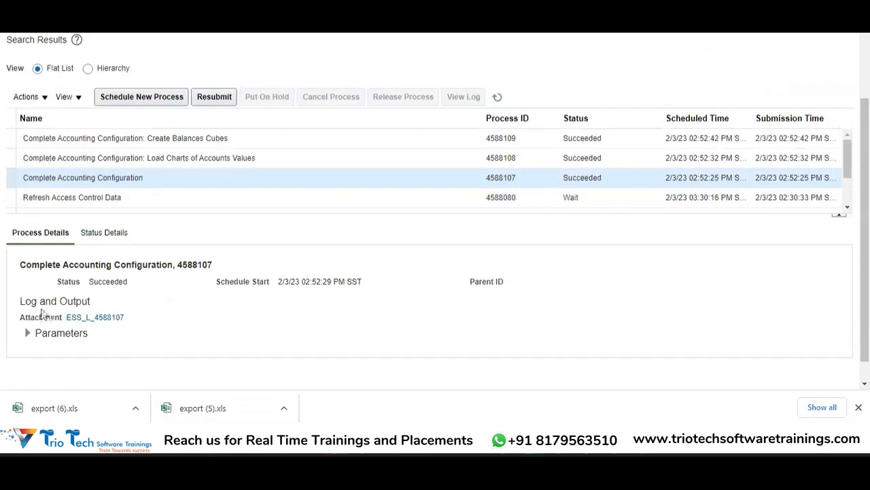
left_click(113, 323)
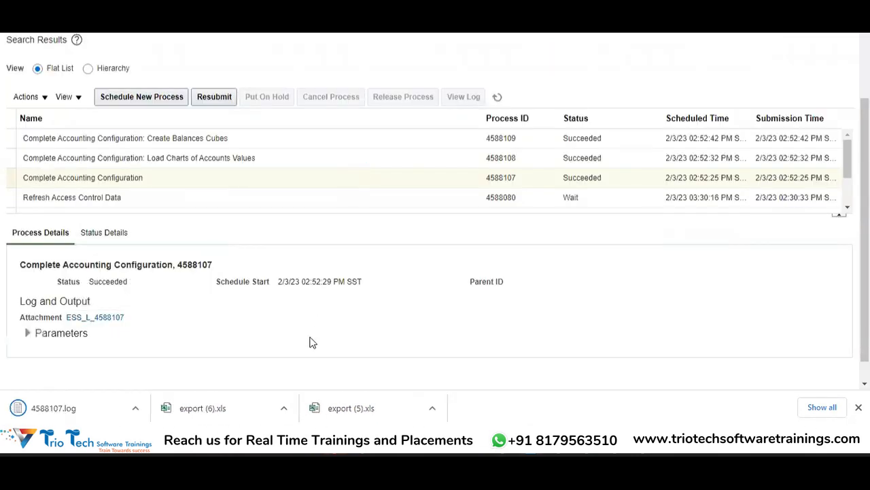
left_click(58, 407)
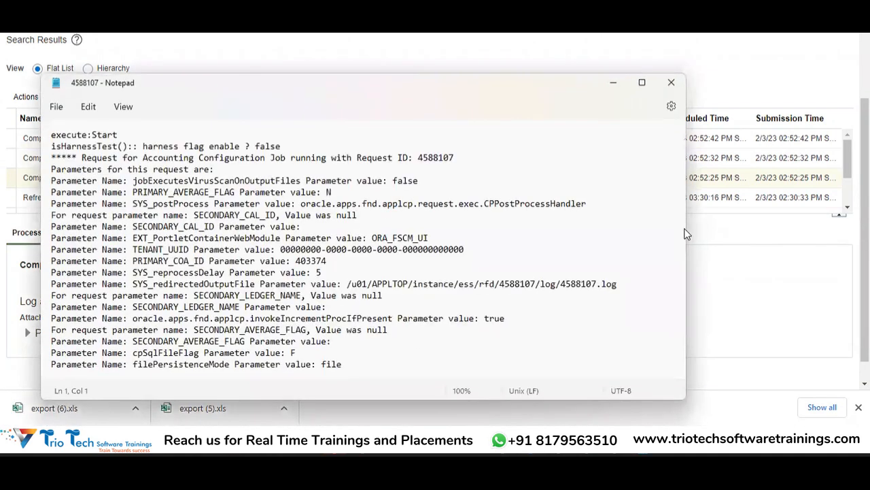
left_click_drag(680, 146, 679, 245)
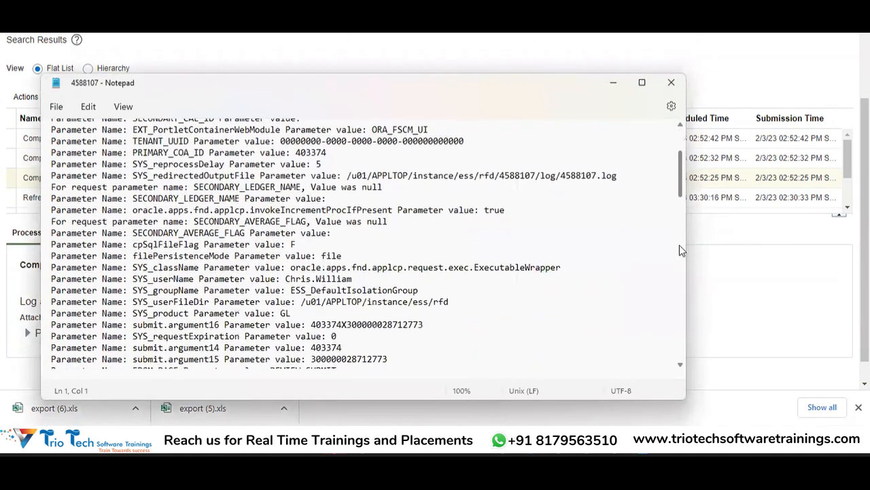
left_click_drag(677, 365, 677, 403)
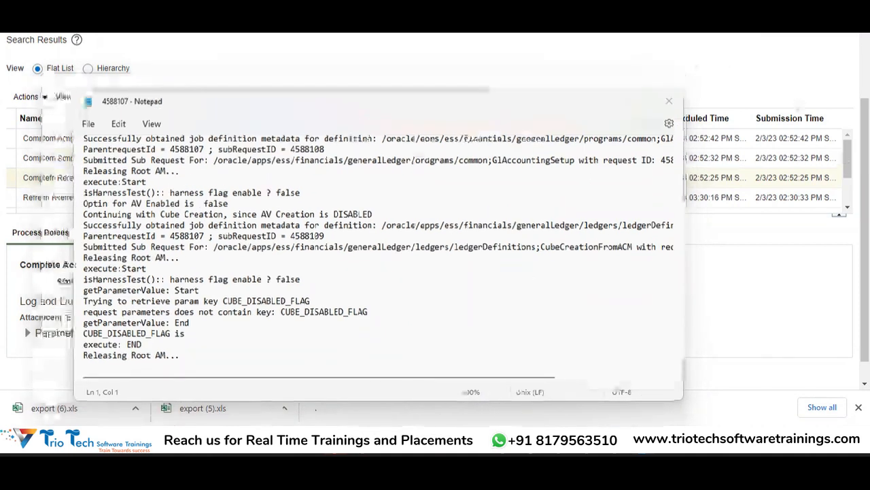
left_click(612, 82)
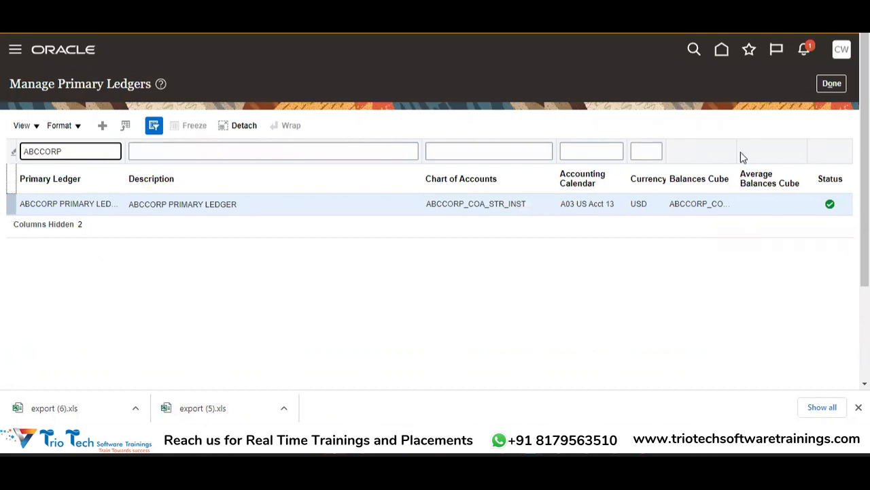
Widen the Balances Cube column for the ABCCORP primary ledger and highlight the full cube name ABCCORP_COA_STR_INST.
left_click_drag(739, 151, 788, 144)
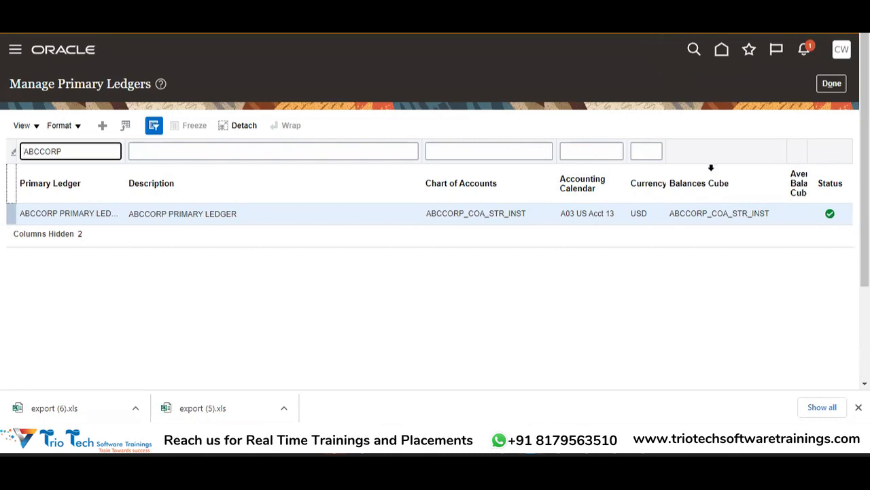
left_click_drag(772, 217, 675, 216)
left_click(777, 228)
left_click_drag(771, 216, 667, 212)
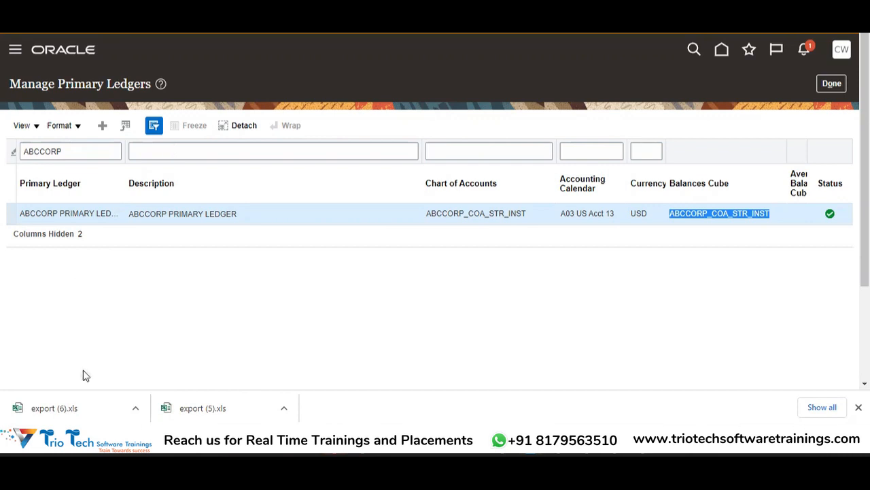
Close Manage Primary Ledgers and open the Open First Period task for the ABCCORP primary ledger in General Ledger.
left_click(832, 83)
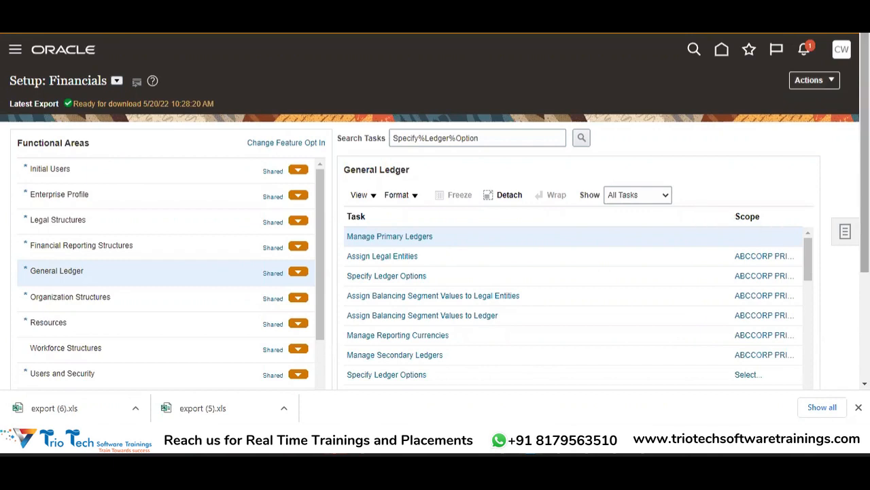
scroll(435, 211, "down", 3)
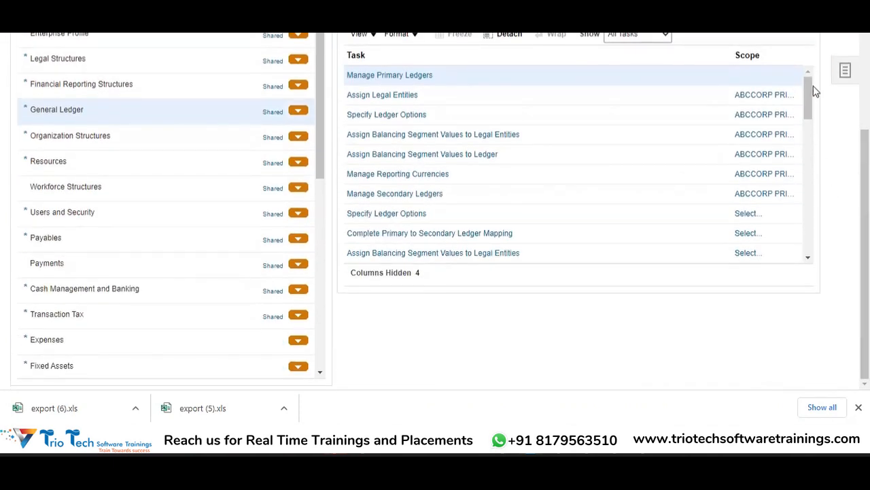
scroll(810, 91, "down", 1)
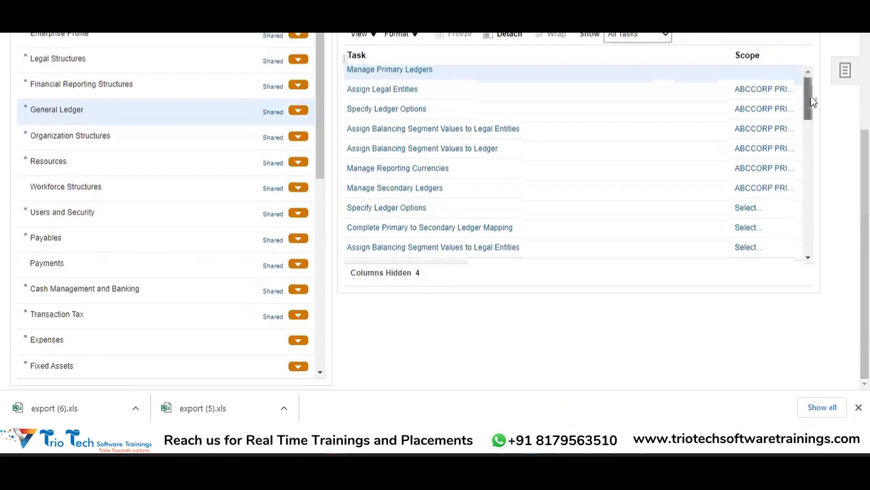
left_click_drag(813, 109, 812, 124)
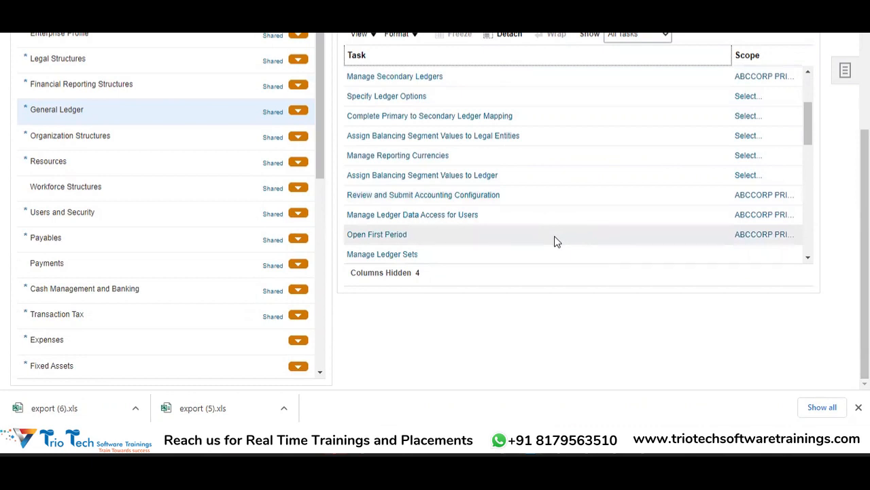
left_click(382, 234)
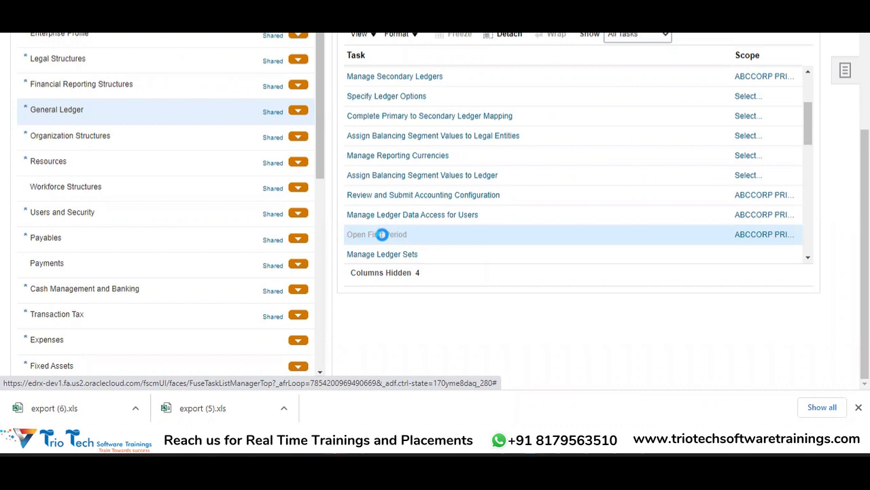
left_click(381, 234)
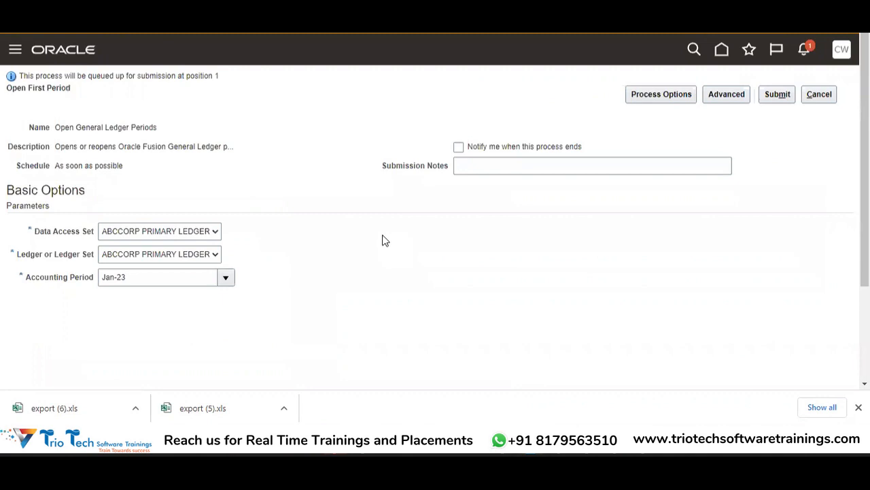
Look through the accounting periods offered for the first period and cancel the Open First Period request without submitting it.
left_click(229, 279)
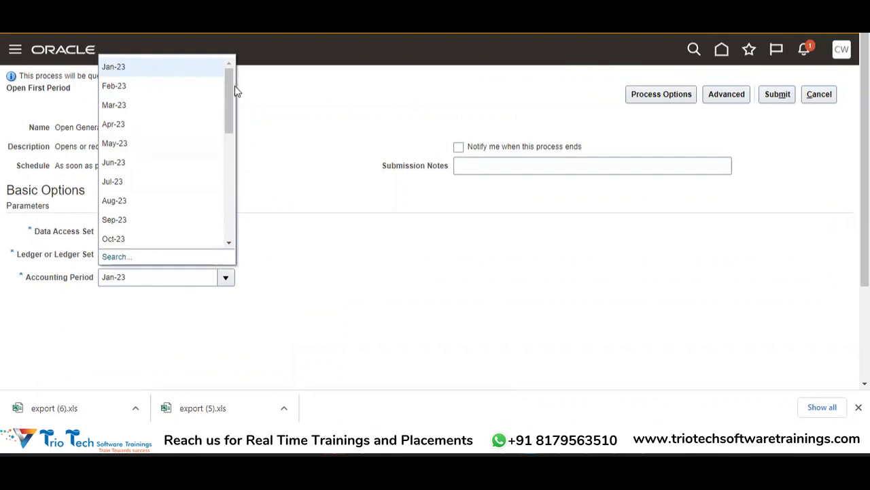
left_click_drag(230, 90, 240, 56)
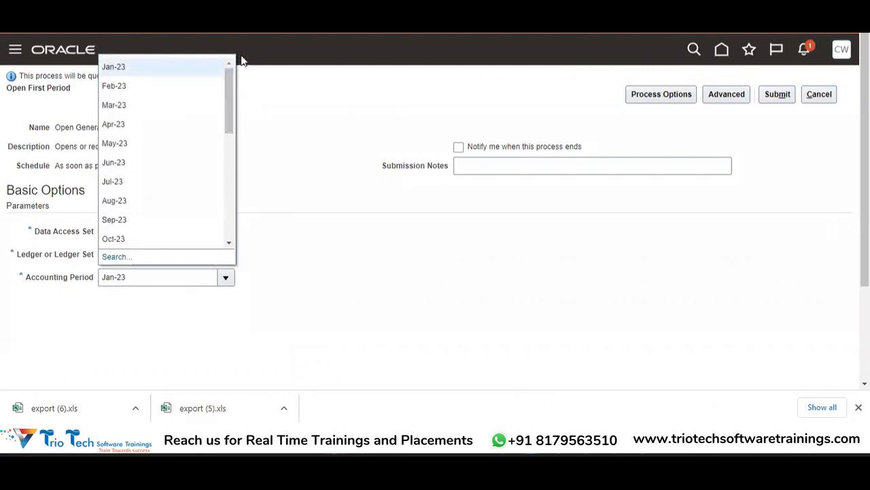
left_click(170, 305)
left_click(822, 95)
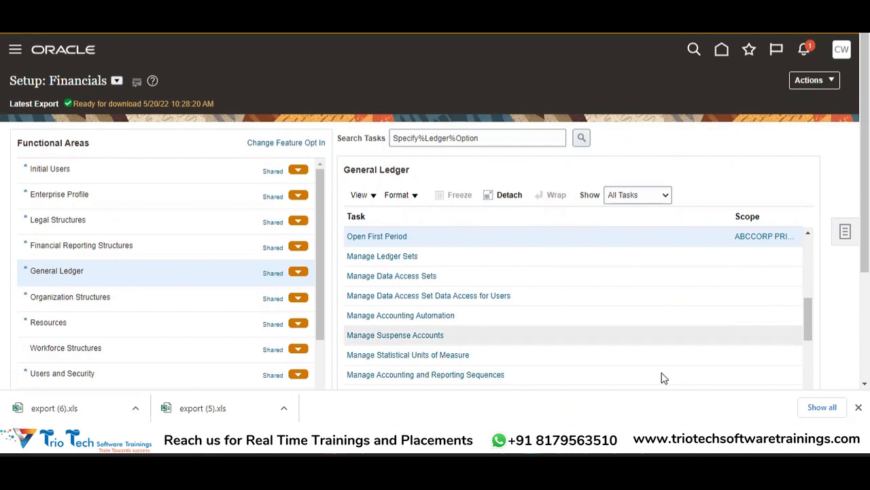
Switch to the Oracle Fusion Financials curriculum workbook in Excel and read the GL sheet's Transaction Process topics from Creating the Journals & Post to Account Monitor.
mouse_move(584, 439)
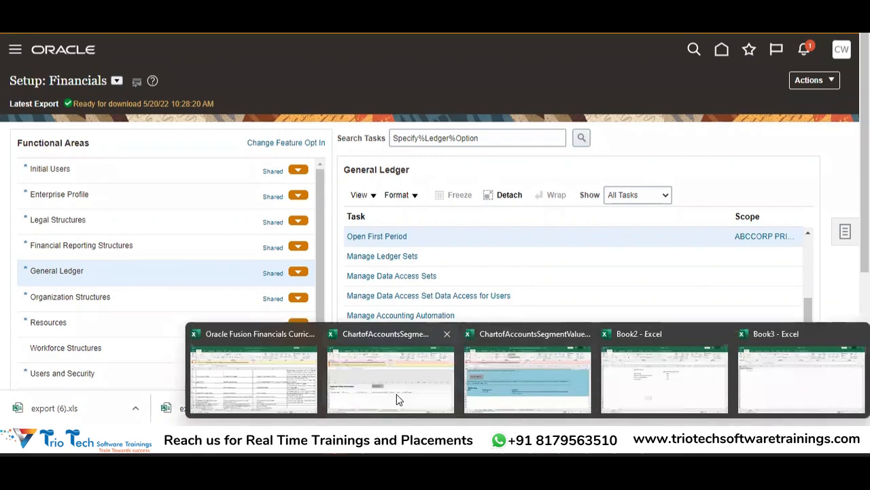
left_click(310, 370)
key("ctrl+Up")
key("Down")
key("Down")
key("Up")
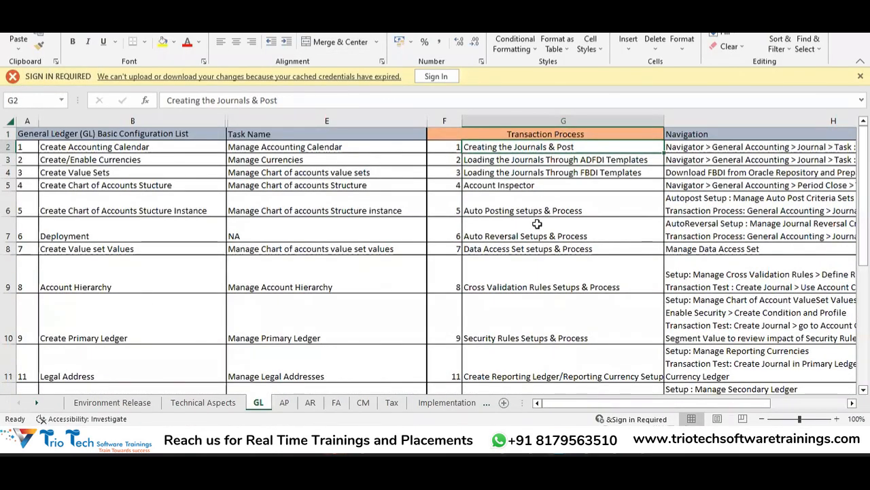
key("Down")
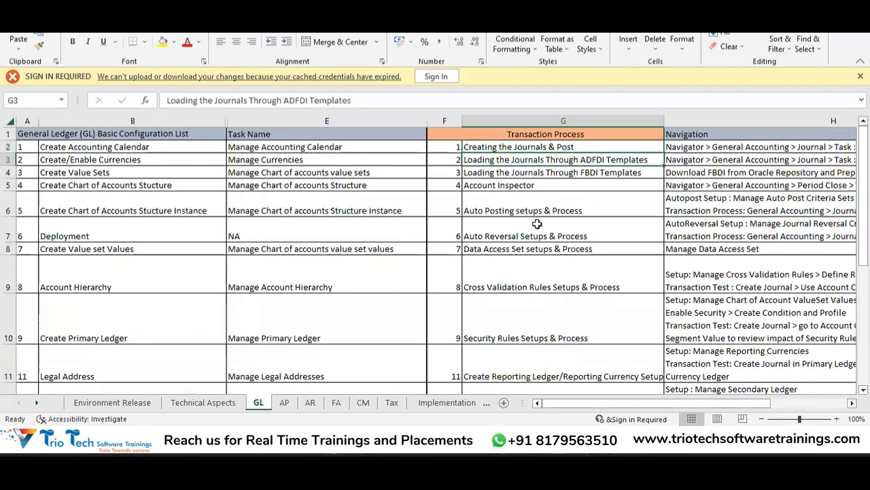
key("Down")
key("Down")
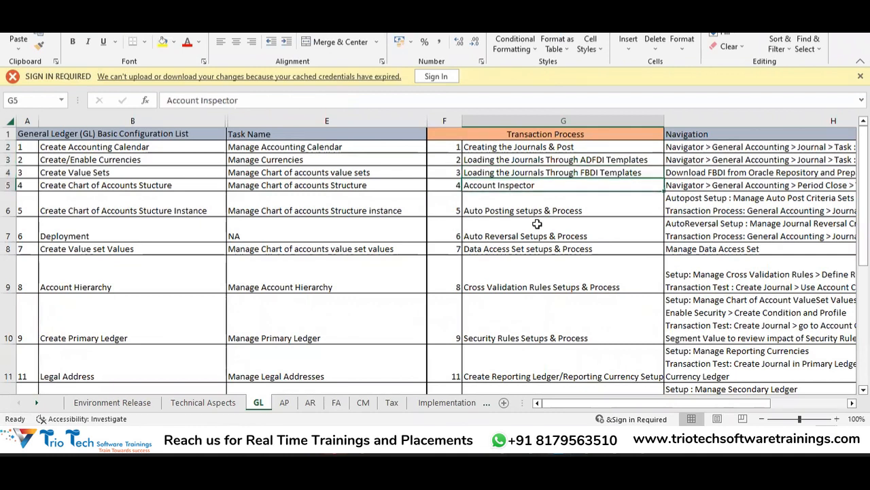
key("Down")
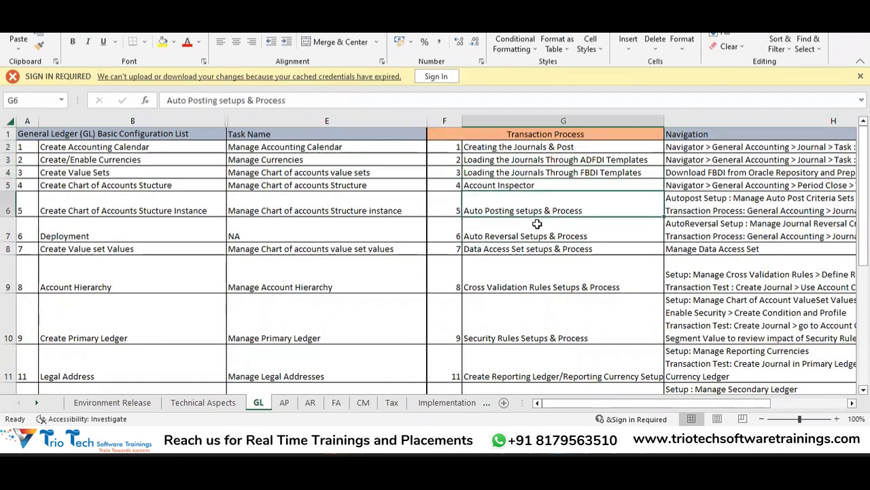
key("Down")
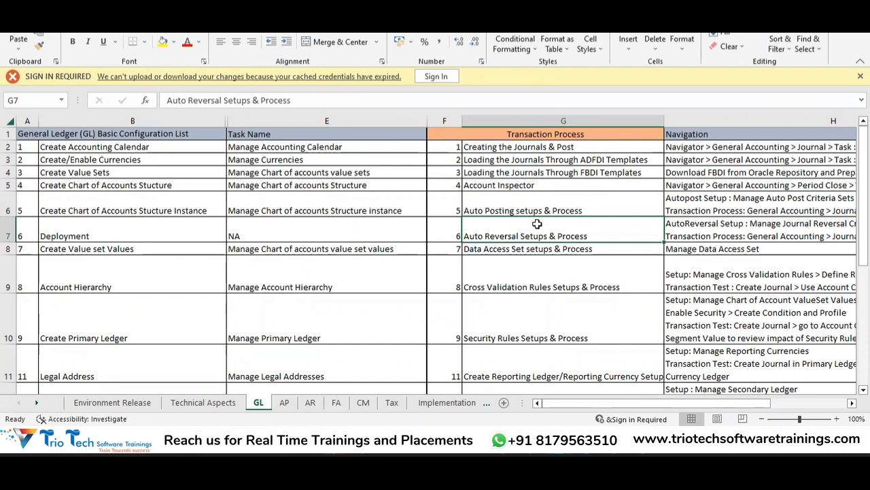
key("Down")
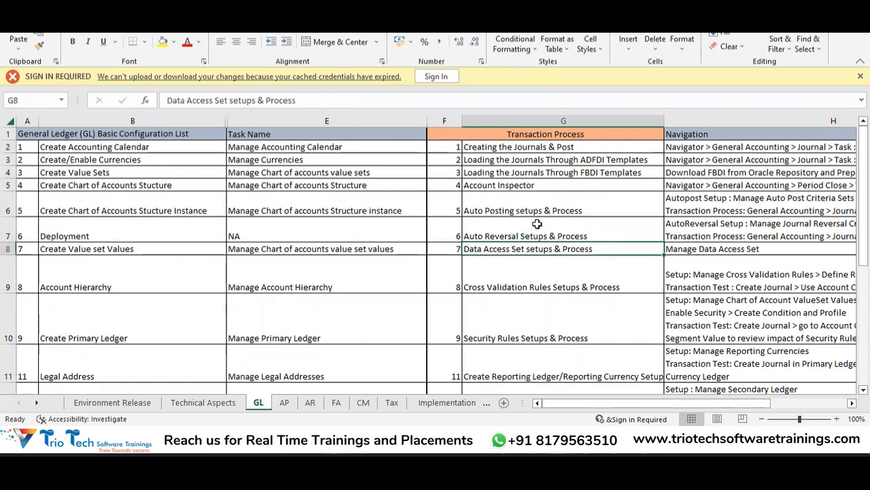
key("Down")
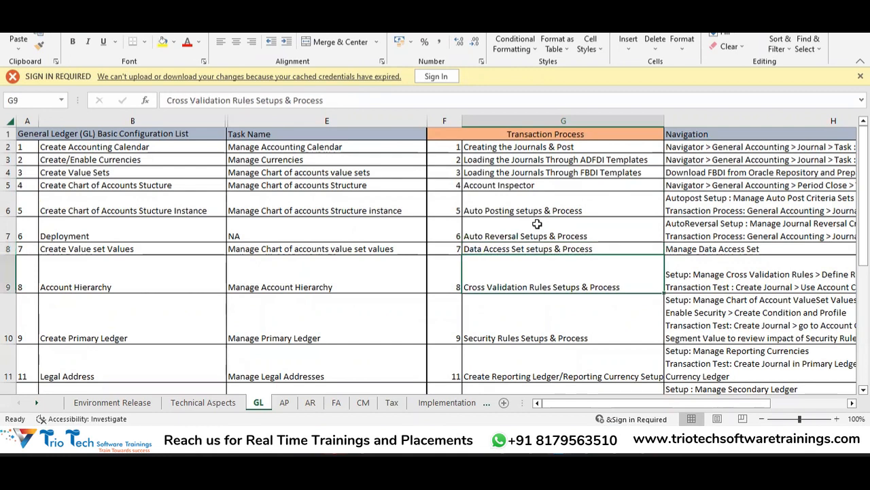
key("Down")
key("Down")
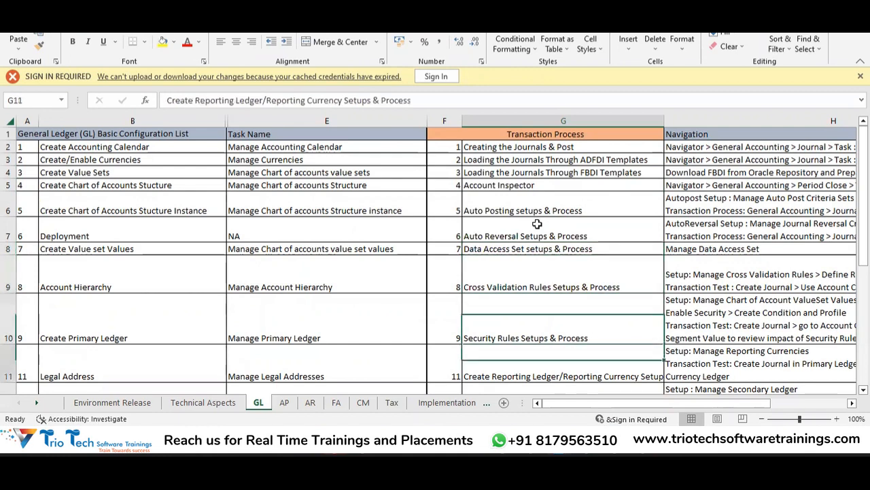
scroll(537, 223, "down", 2)
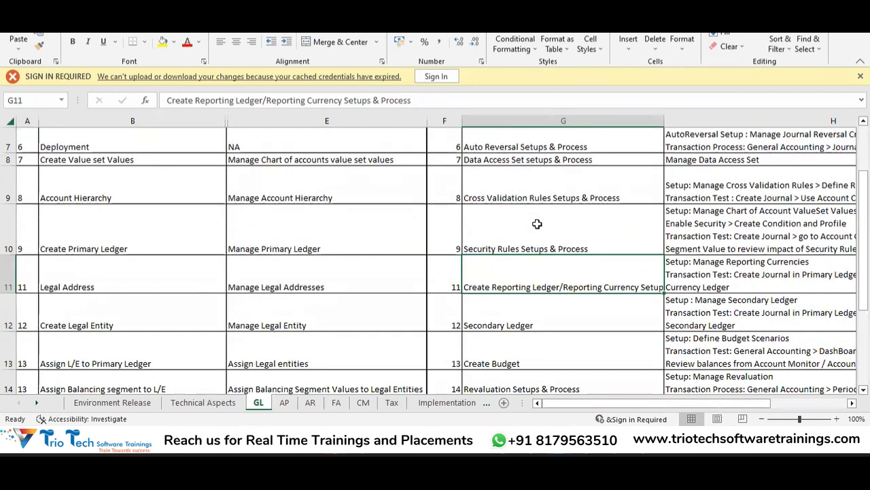
key("Down")
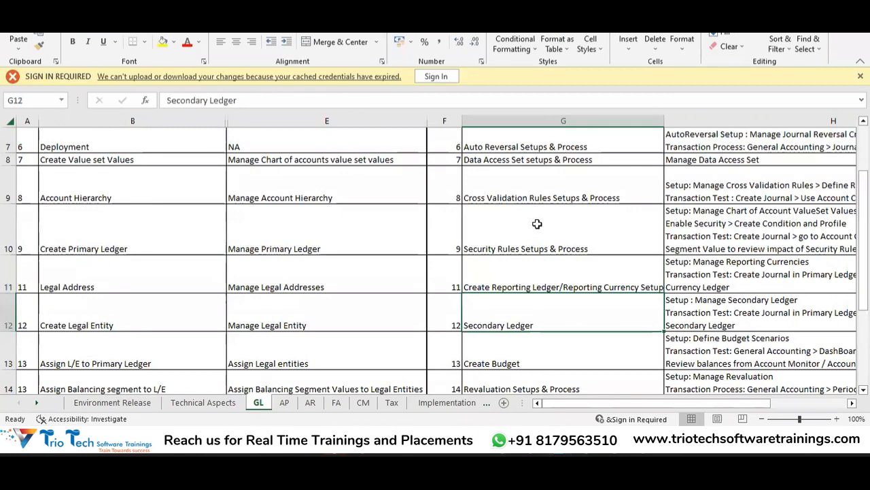
key("Down")
key("Down")
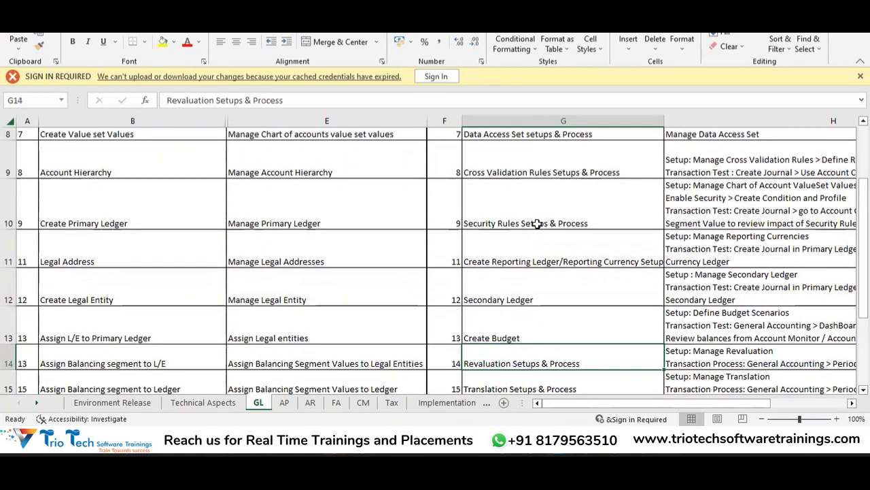
key("Down")
key("Down")
key("Up")
key("Down")
key("Down")
key("Down")
key("Down")
key("Down")
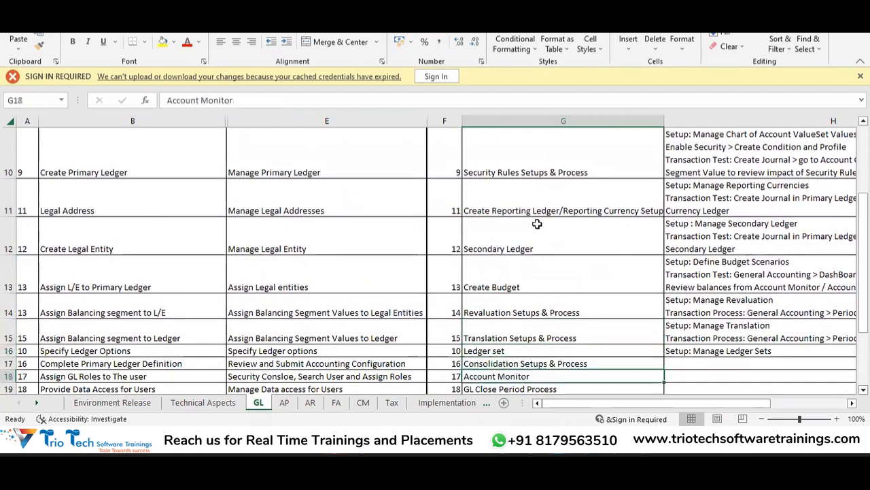
Review the Transaction Process topics in reverse, from Account Monitor back to the first row of the list.
key("Up")
key("Up")
key("Up")
key("Up")
key("Up")
key("Up")
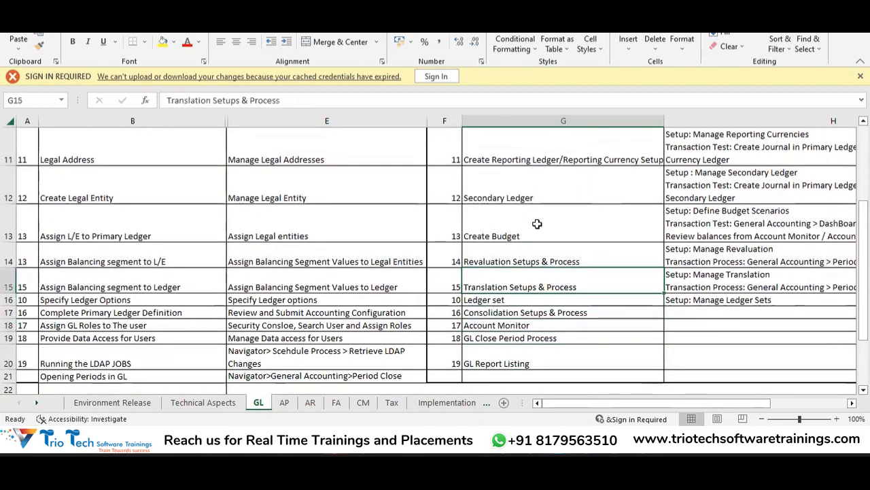
key("Up")
key("Up")
key("Up")
key("Up")
key("Up")
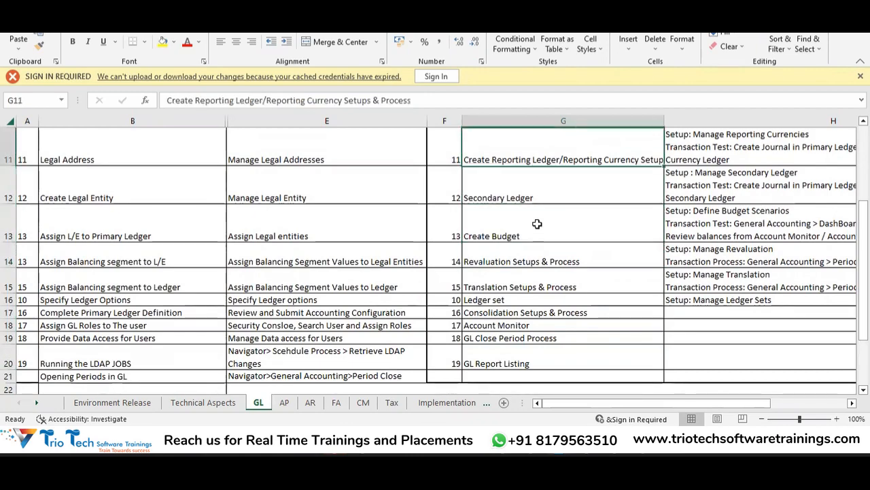
key("Up")
key("Up")
key("Up")
key("Up")
key("Up")
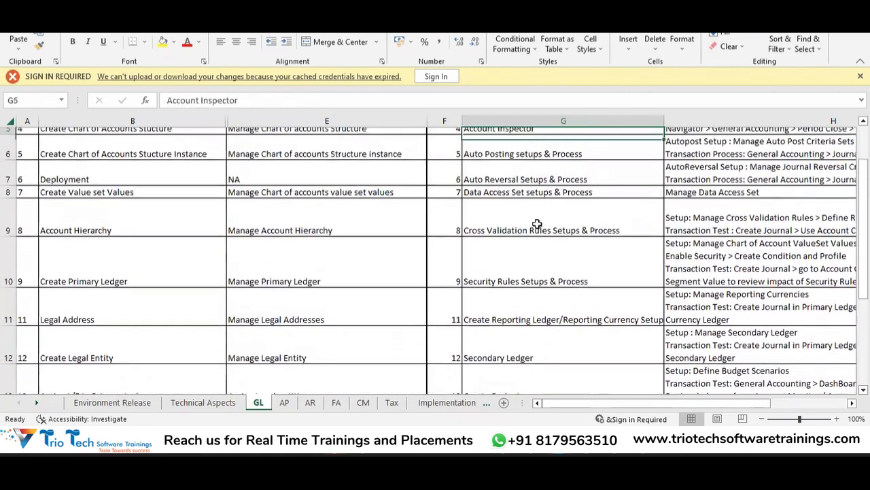
key("Up")
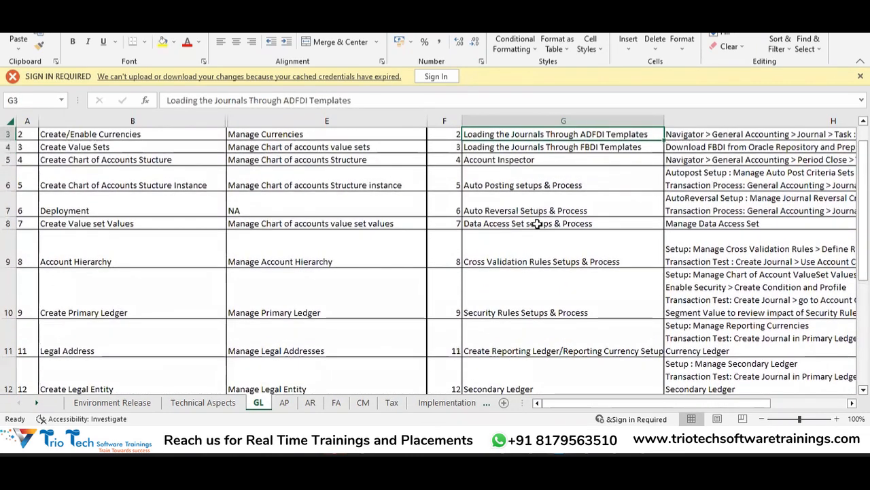
key("Up")
key("Up")
key("Down")
key("Left")
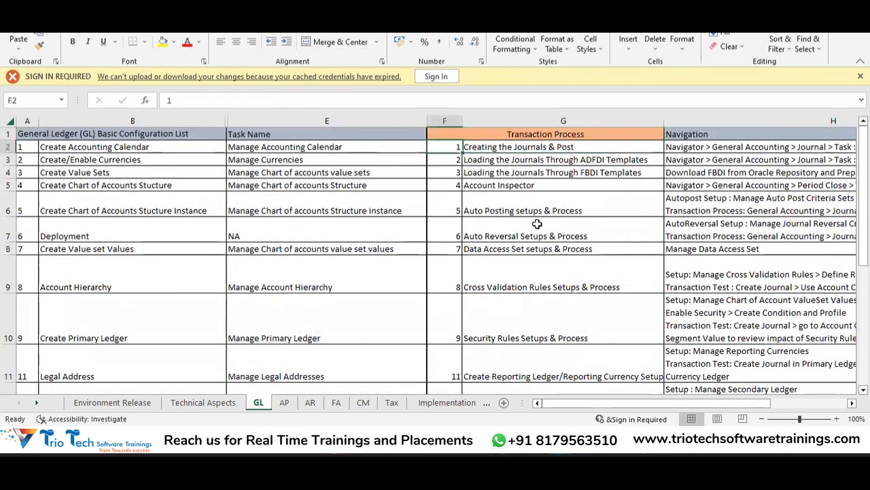
Examine the final tasks in the General Ledger basic configuration list around Running the LDAP JOBS.
key("Left")
key("Down")
key("Down")
key("Down")
key("Down")
key("Down")
key("Down")
key("Down")
key("Down")
key("Down")
key("Down")
key("Down")
key("Down")
key("Down")
key("Down")
key("Down")
key("Down")
key("Down")
key("Down")
key("Down")
key("Down")
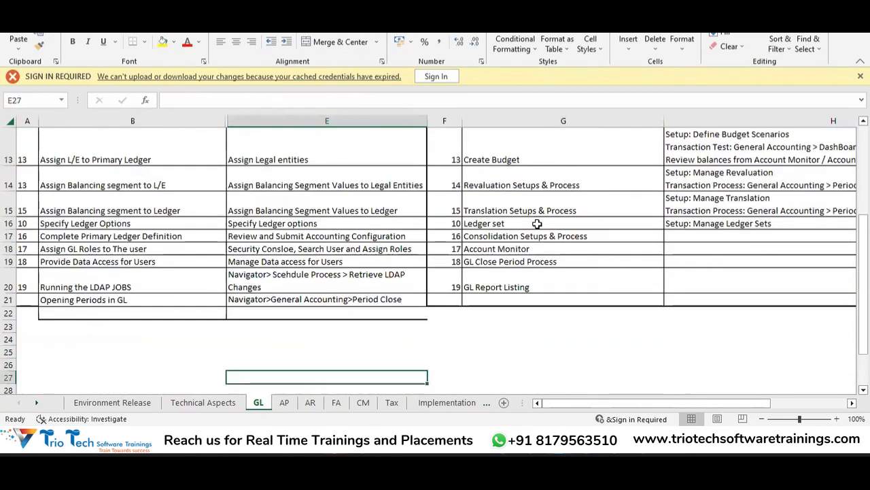
key("Left")
key("Up")
key("Up")
key("Up")
key("Up")
key("Up")
key("Up")
key("Up")
key("Left")
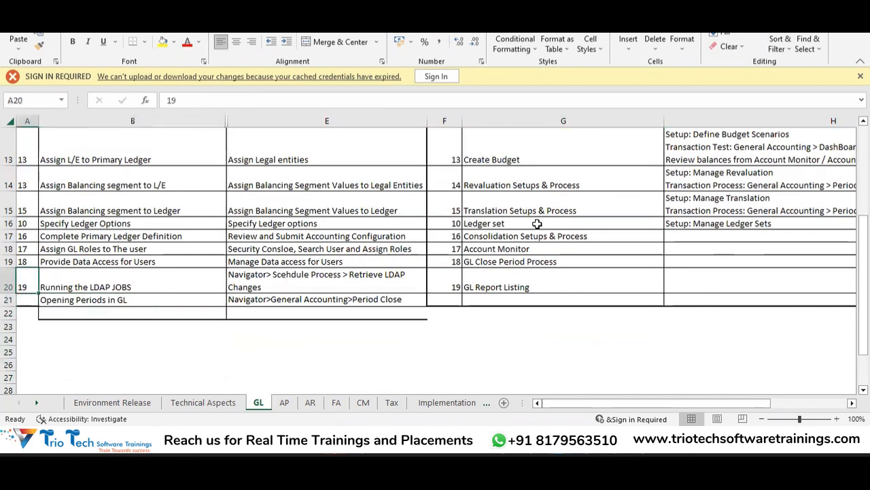
key("Right")
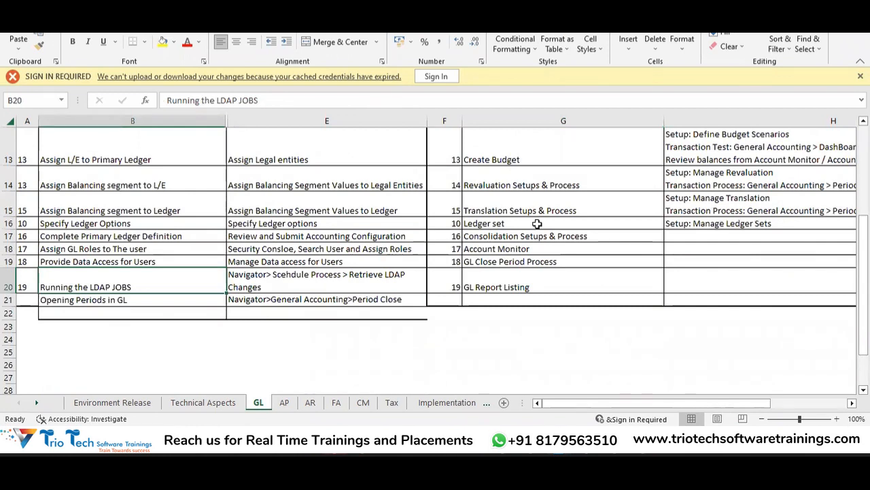
key("Up")
key("Down")
key("Down")
key("Up")
Return to the Creating the Journals & Post entry in the Transaction Process column.
key("Right")
key("Right")
key("Right")
key("Up")
key("Up")
key("Up")
key("Up")
key("Up")
key("Up")
key("Up")
key("Up")
key("Up")
key("Up")
key("Up")
key("Up")
key("Up")
key("Up")
key("Up")
key("Up")
key("Up")
key("Up")
key("Up")
key("Down")
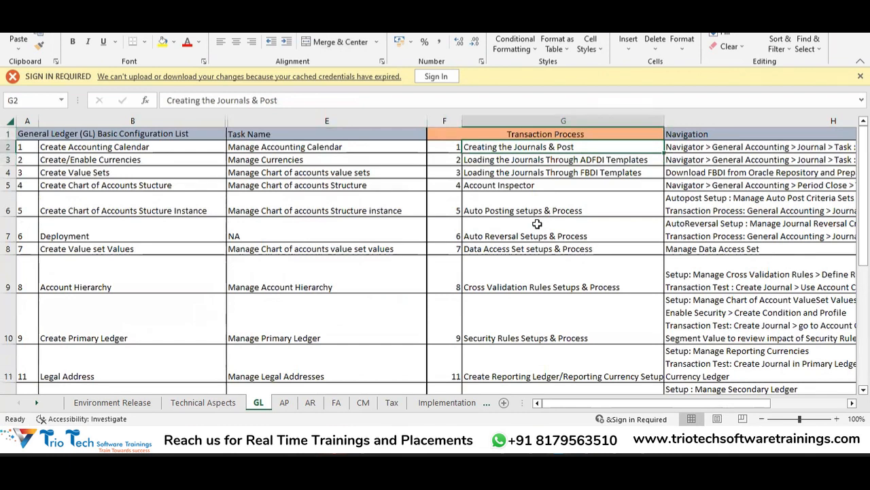
Switch back to Oracle setup, open the Manage Data Access Sets task and filter the access set names by ABCCORP.
key("alt+Tab")
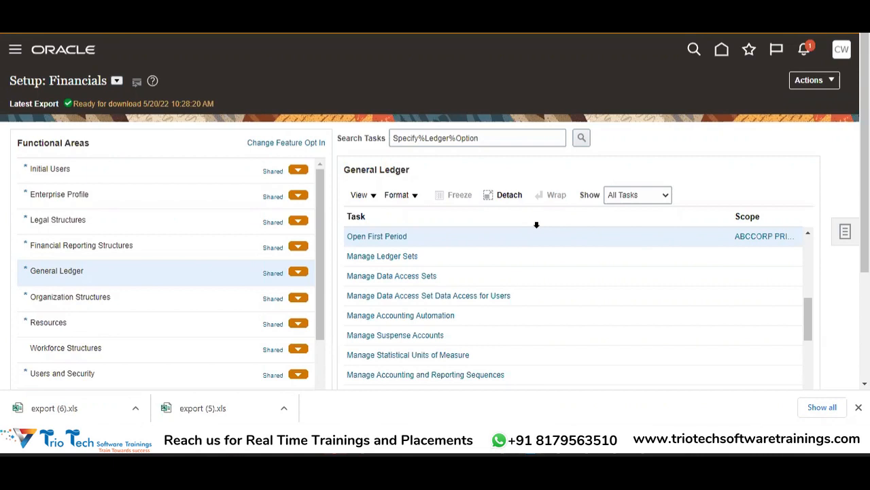
left_click(413, 274)
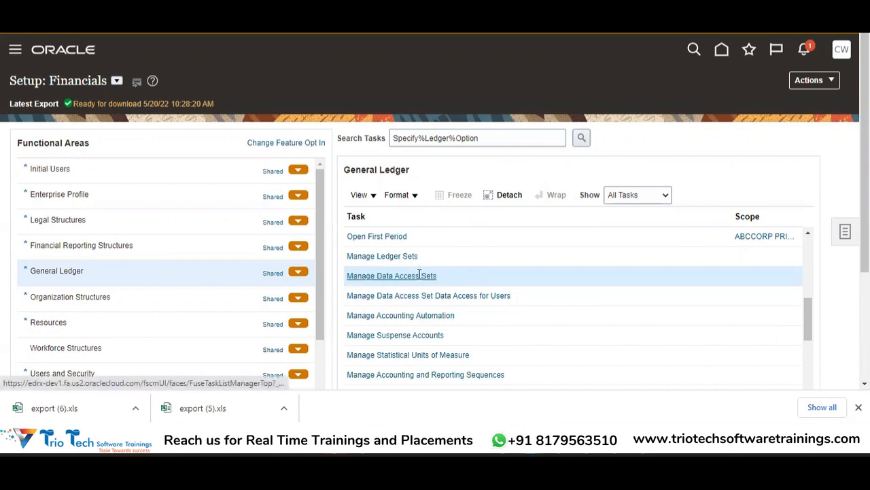
left_click(403, 276)
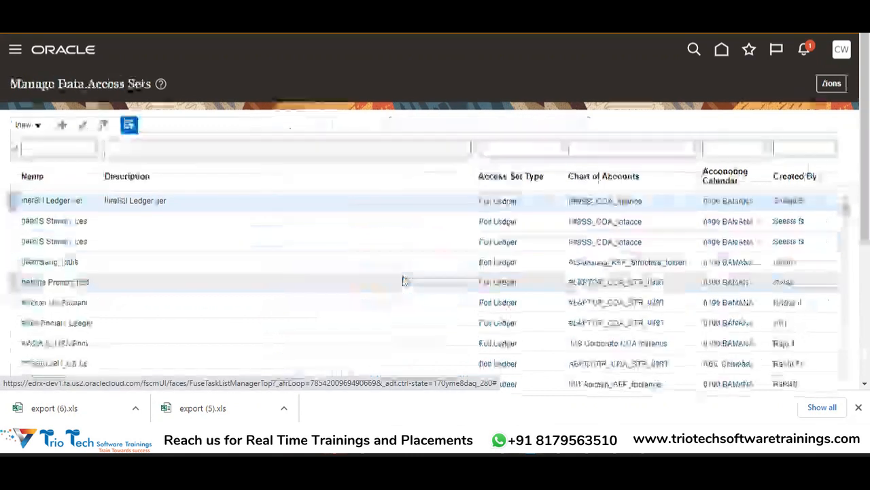
left_click(45, 148)
type("ABCCORP")
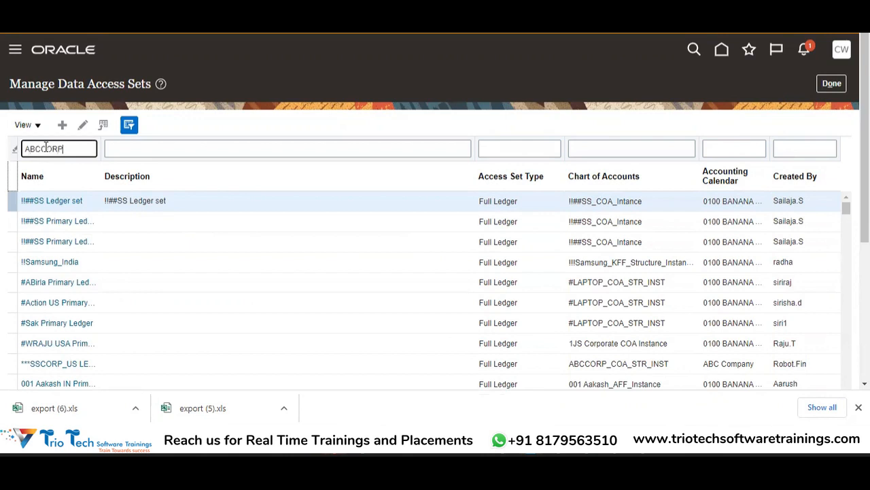
key("Return")
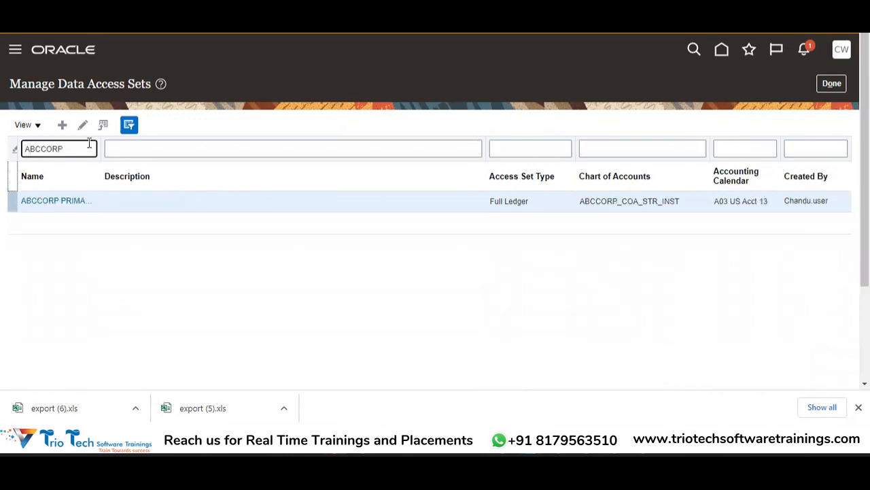
Widen the Name column to read the ABCCORP access set's full name, and open the Manage Data Access Set Data Access for Users task.
left_click_drag(101, 147, 159, 145)
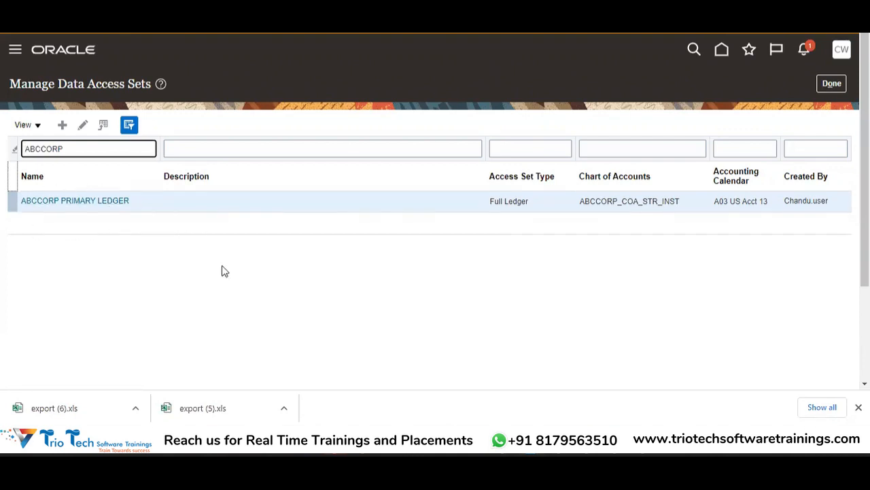
left_click(834, 84)
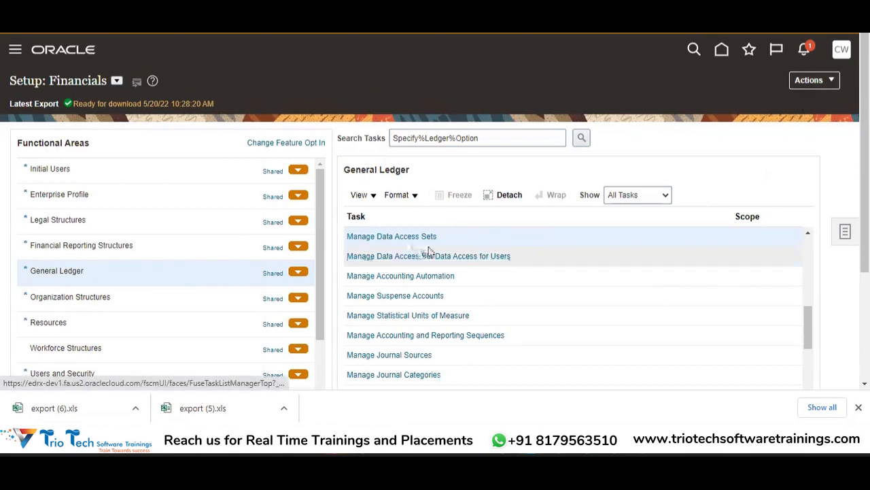
left_click(474, 257)
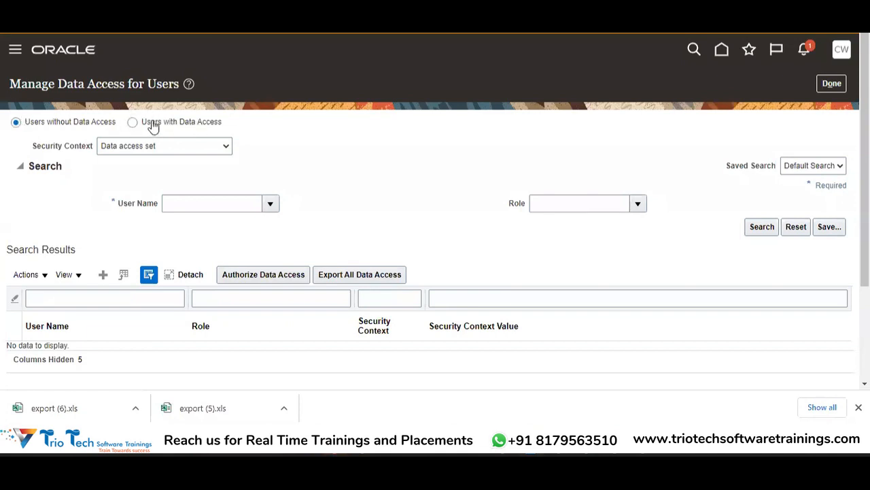
Search Users with Data Access in the Data access set context by the user's account name.
left_click(181, 207)
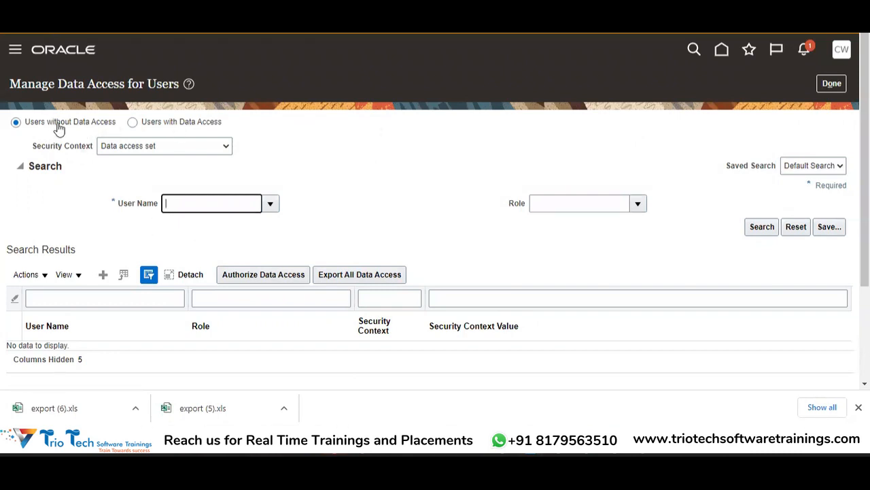
left_click(175, 124)
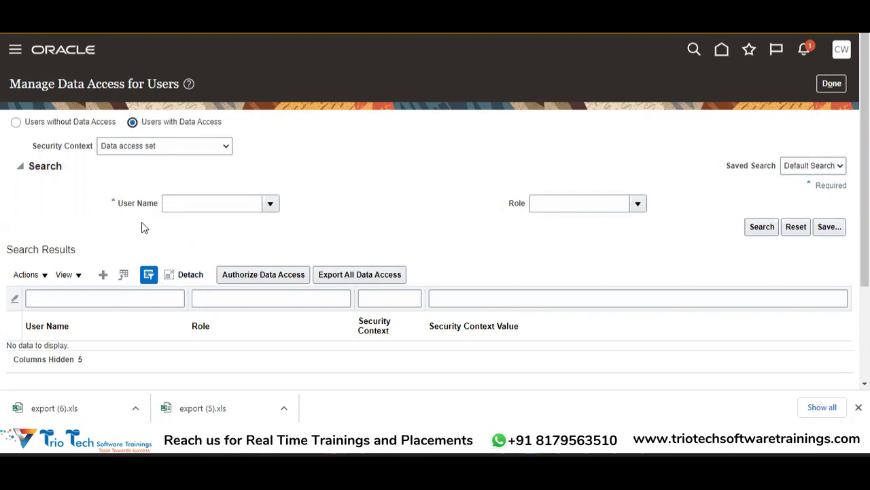
left_click(225, 205)
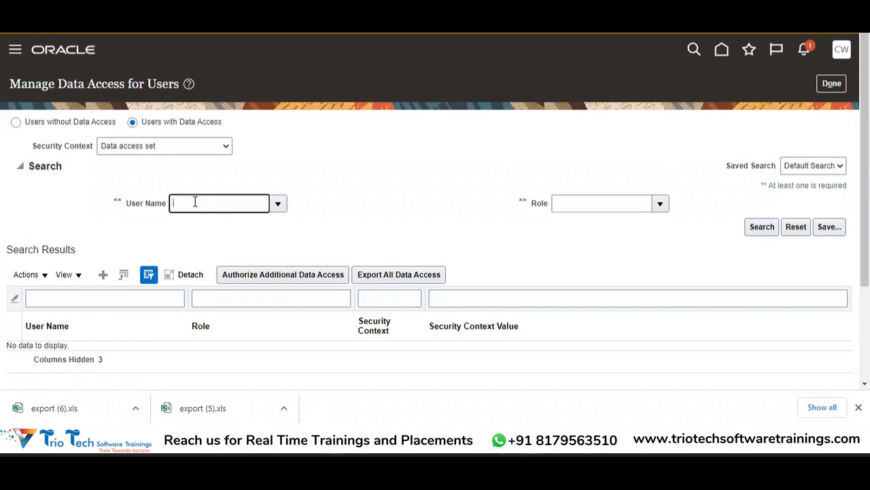
left_click(757, 233)
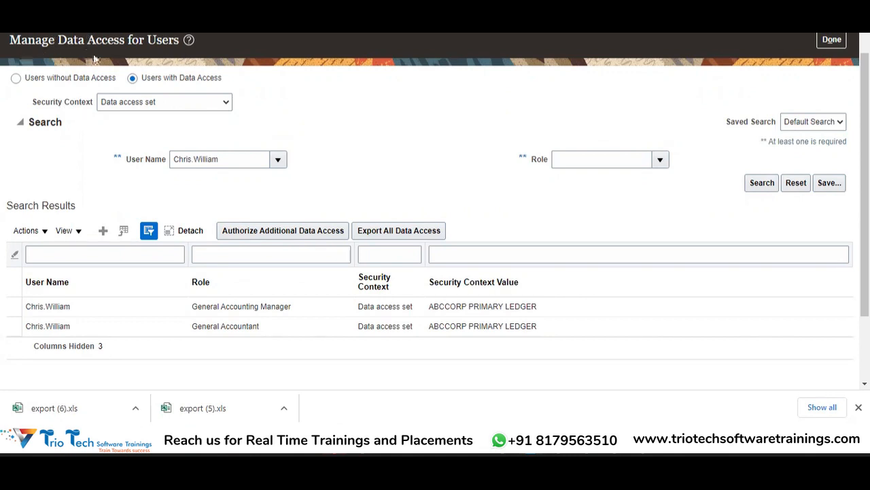
Examine the Security Context choices and the fields for creating user data access, without changing anything.
left_click(216, 102)
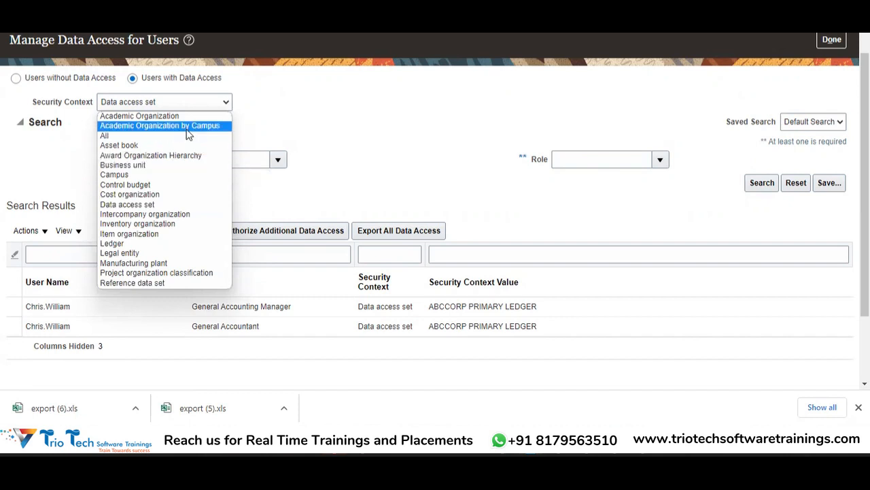
left_click(376, 143)
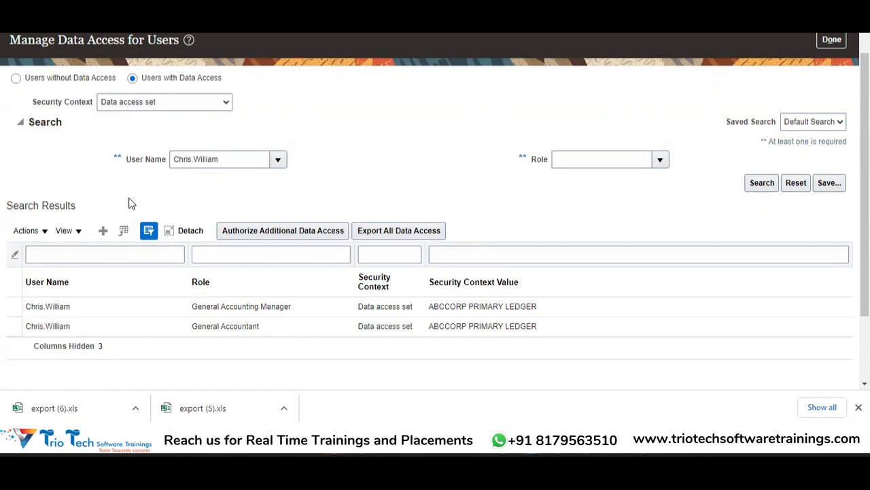
left_click(102, 232)
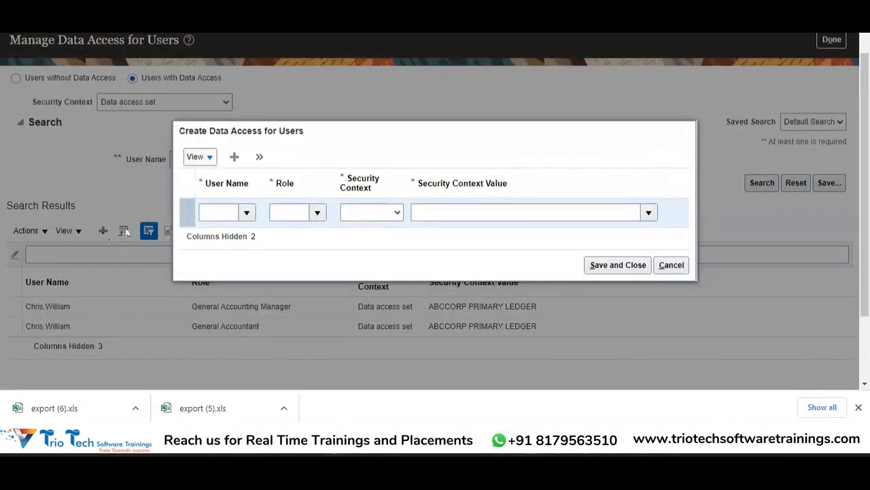
left_click(215, 213)
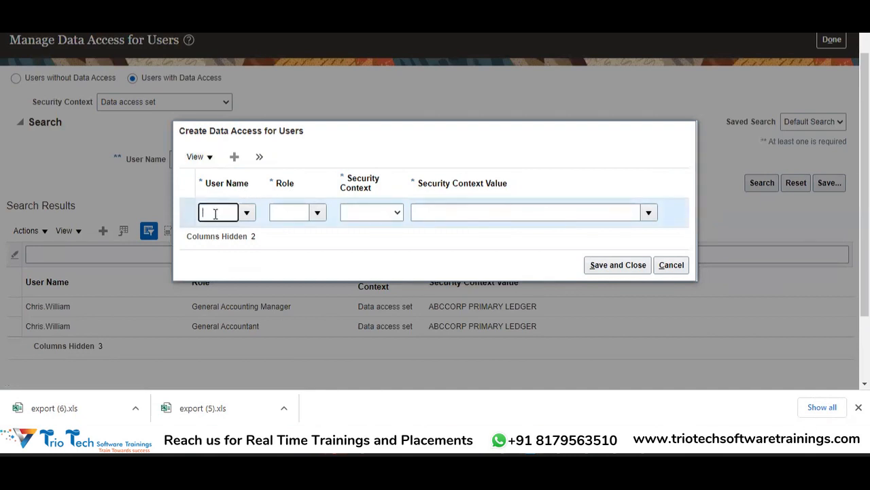
left_click(288, 213)
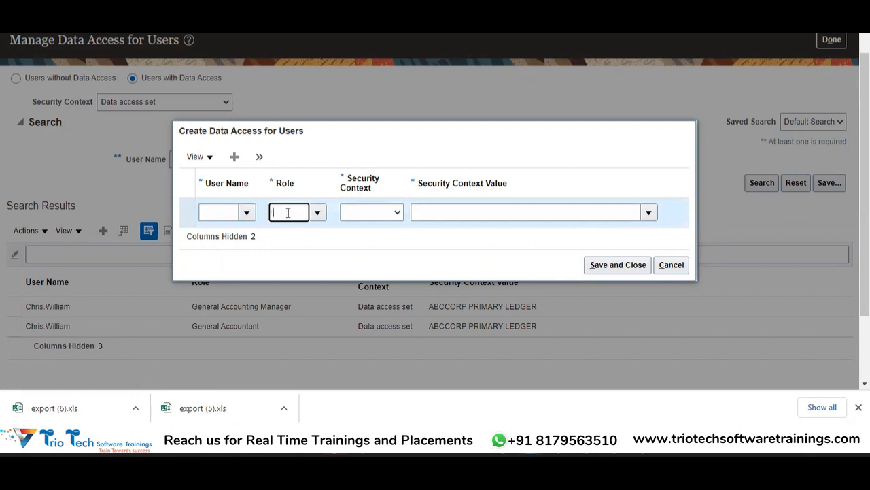
left_click(671, 265)
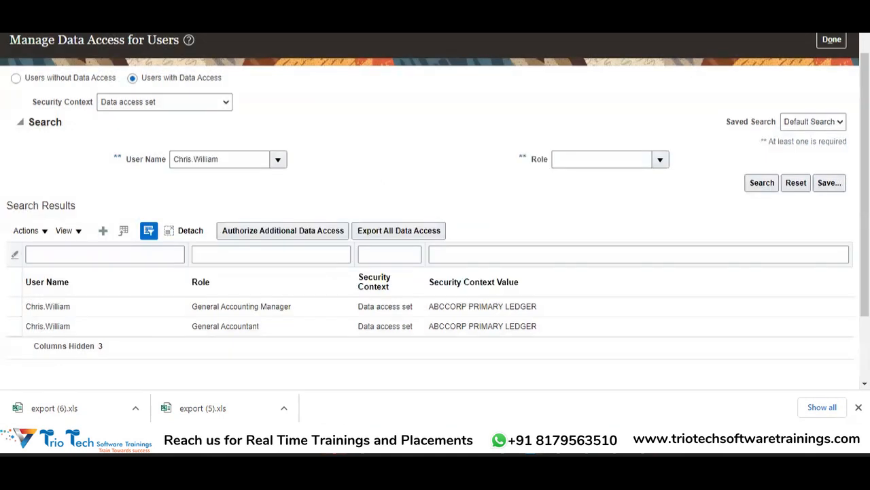
Open the Security Console from the Tools apps on the Oracle home page in a separate browser tab.
key("ctrl+t")
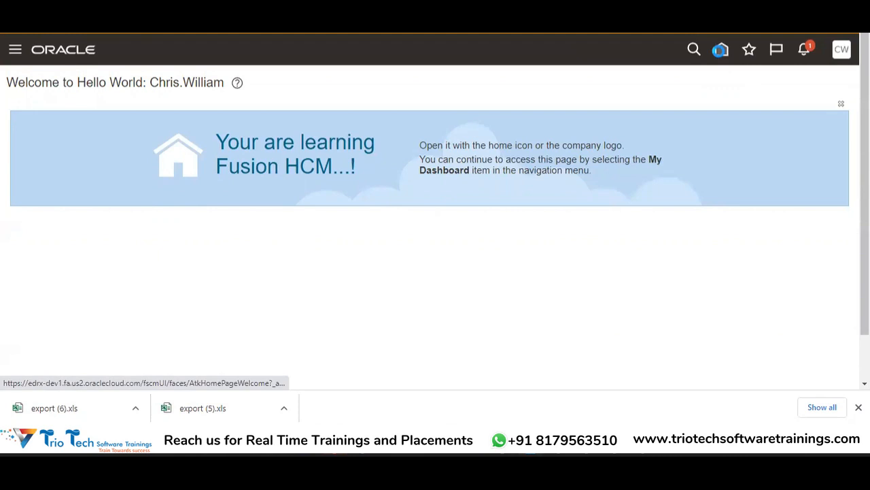
left_click(720, 50)
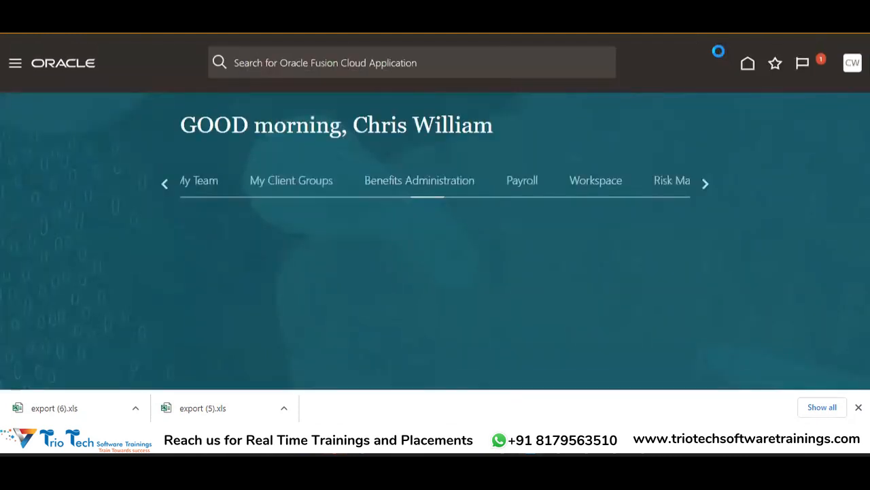
left_click(699, 185)
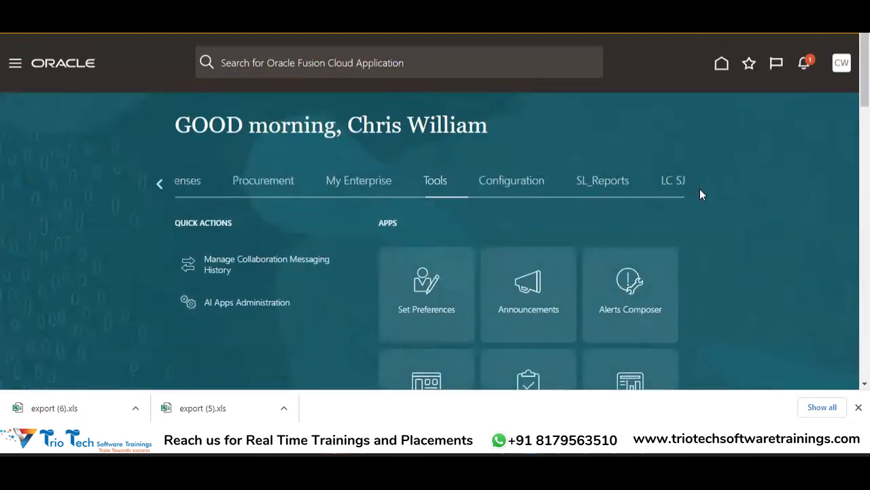
left_click(159, 185)
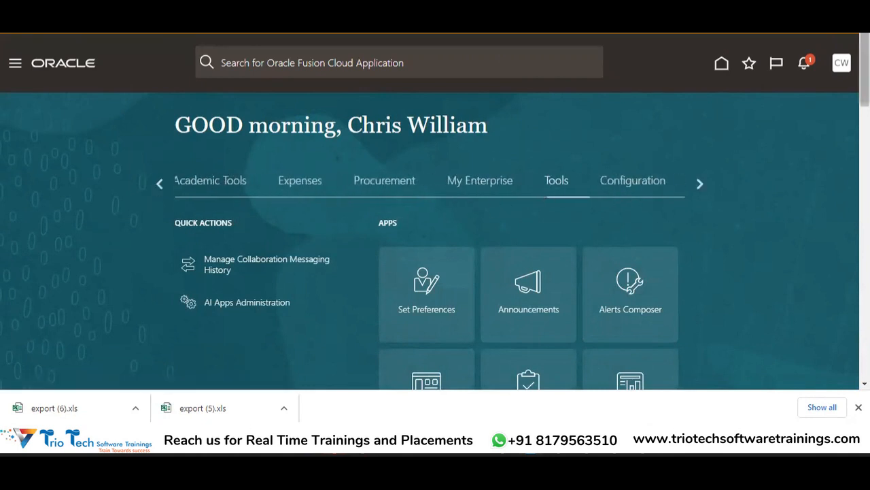
scroll(564, 119, "down", 5)
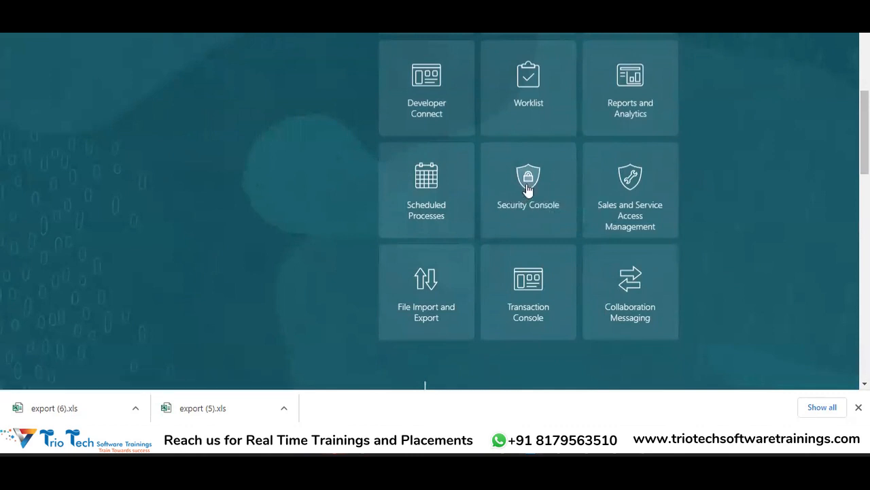
left_click(528, 189)
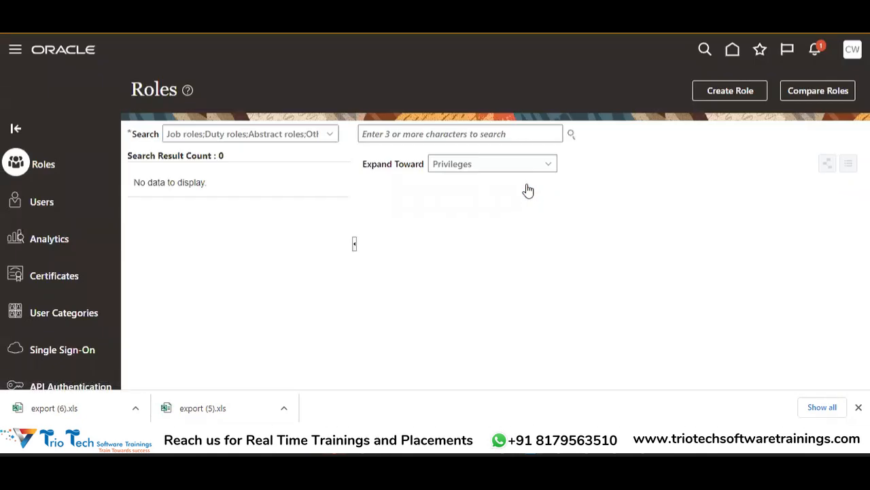
Search the Security Console's user accounts by the user's account name.
left_click(42, 207)
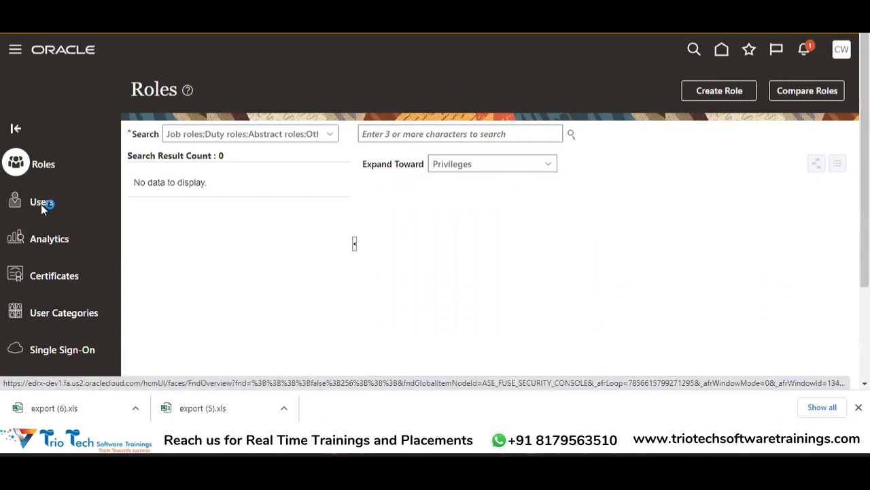
left_click(495, 131)
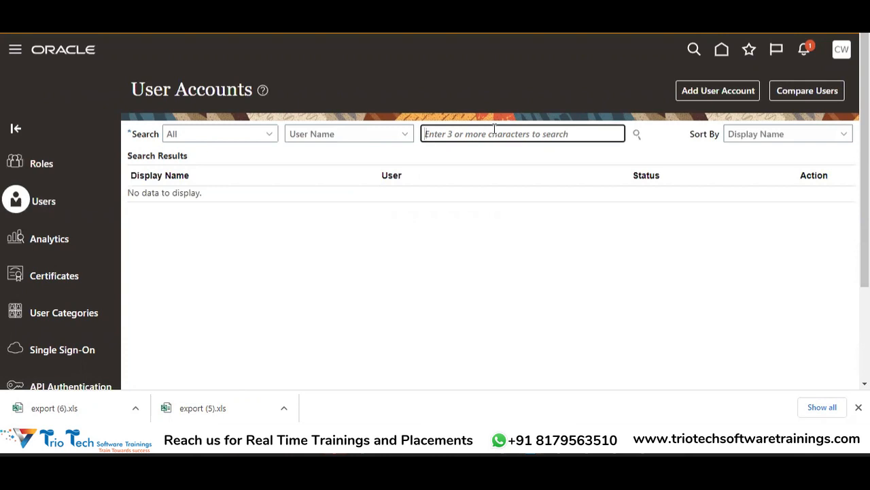
key("Tab")
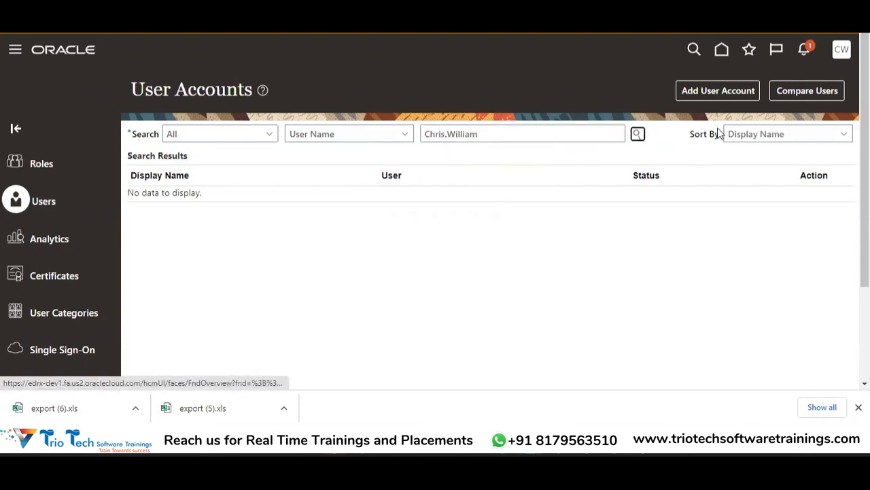
left_click(636, 136)
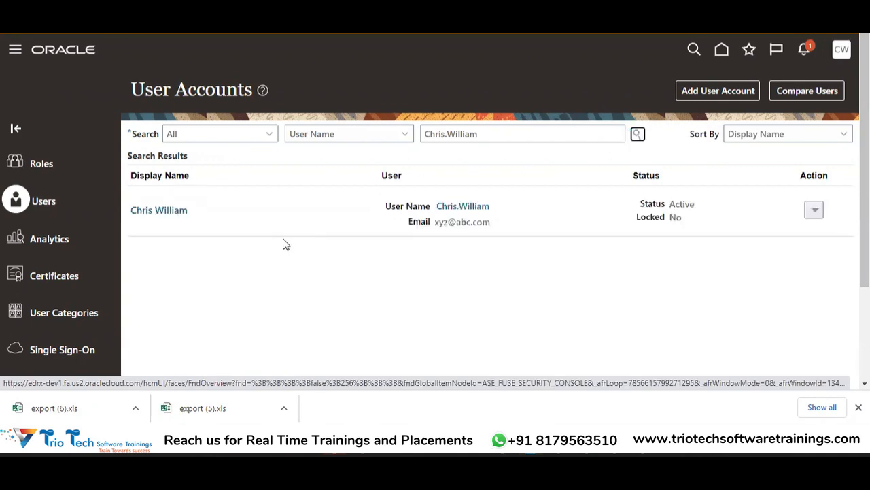
Open the found user's account details and review the assigned roles, including the General Accountant and General Accounting Manager entries.
left_click(171, 210)
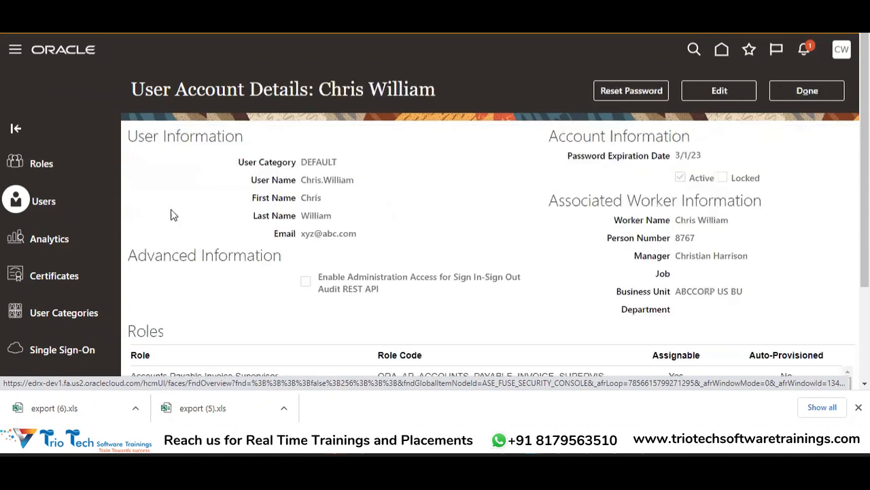
scroll(435, 211, "down", 2)
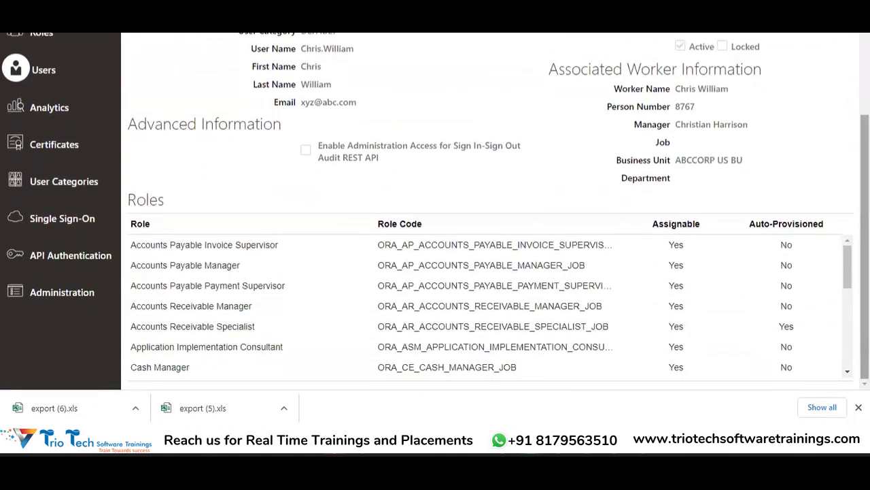
left_click(848, 372)
left_click_drag(848, 373, 847, 373)
scroll(204, 285, "up", 2)
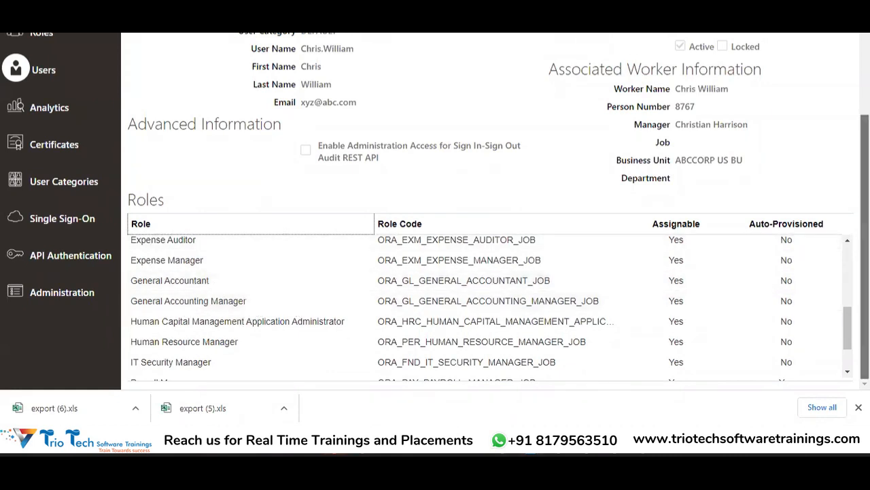
scroll(694, 35, "up", 3)
Try to add the General Accountant role membership to the user's account, leaving the account edit unsaved.
left_click(721, 63)
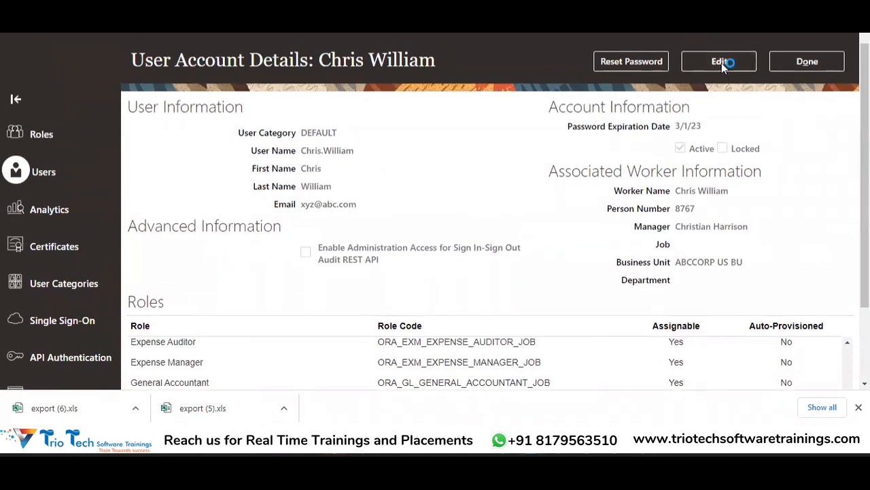
left_click_drag(865, 151, 864, 238)
left_click(609, 281)
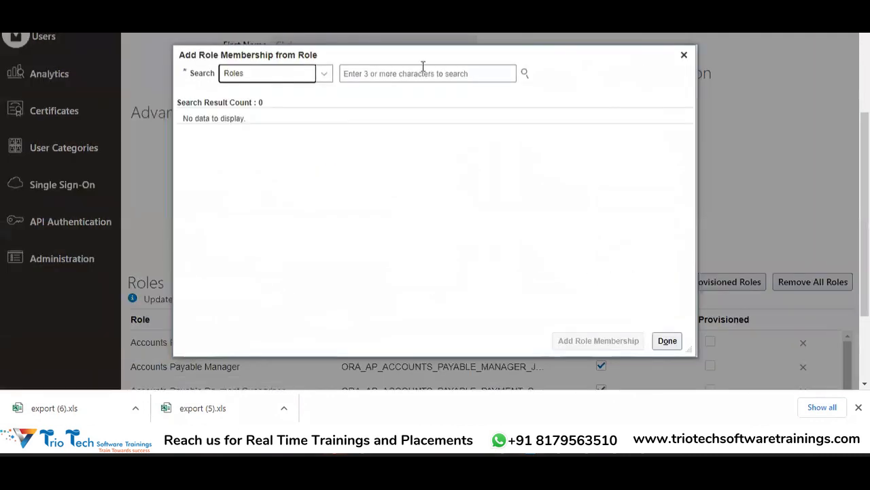
left_click(412, 73)
type("General Accou")
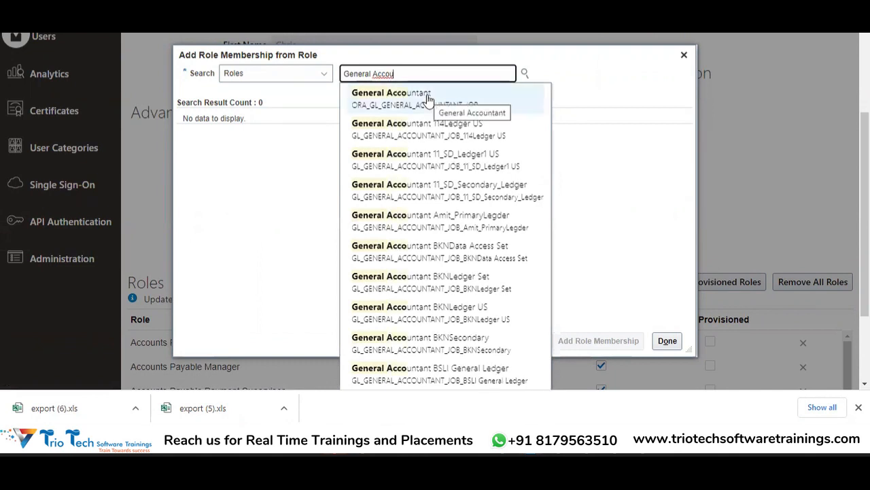
left_click(427, 97)
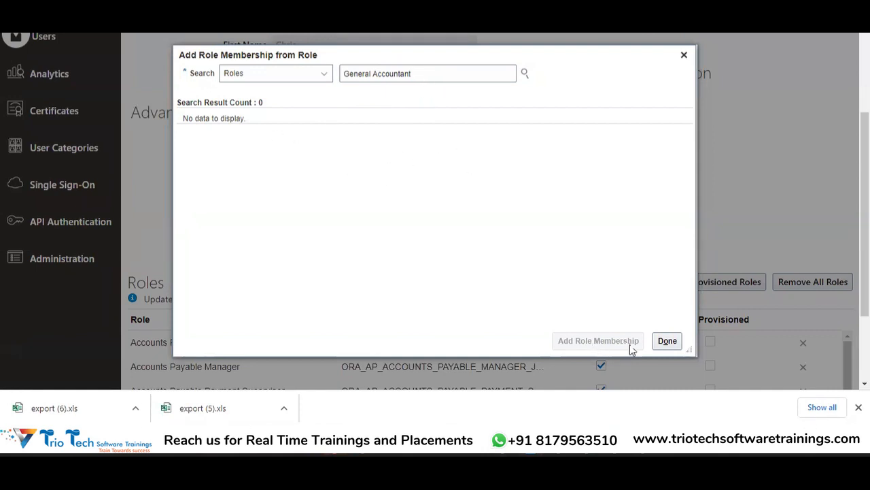
left_click(418, 74)
left_click_drag(411, 74, 349, 75)
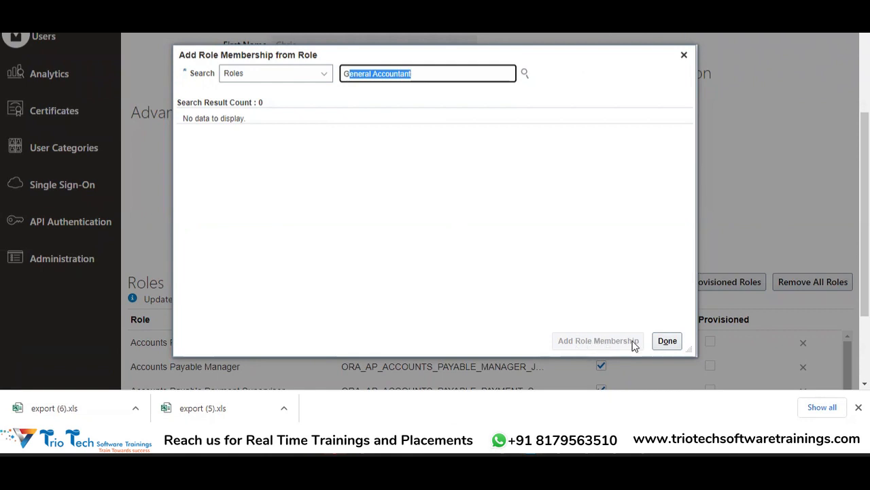
left_click(669, 342)
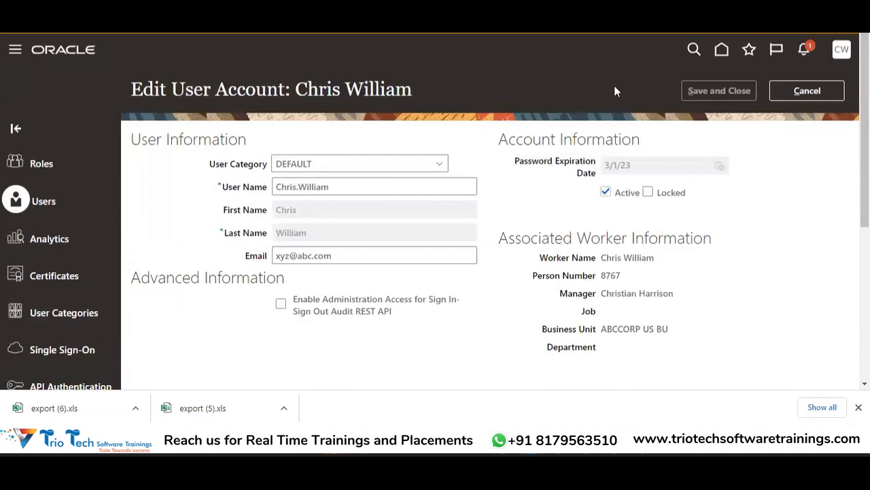
left_click(796, 91)
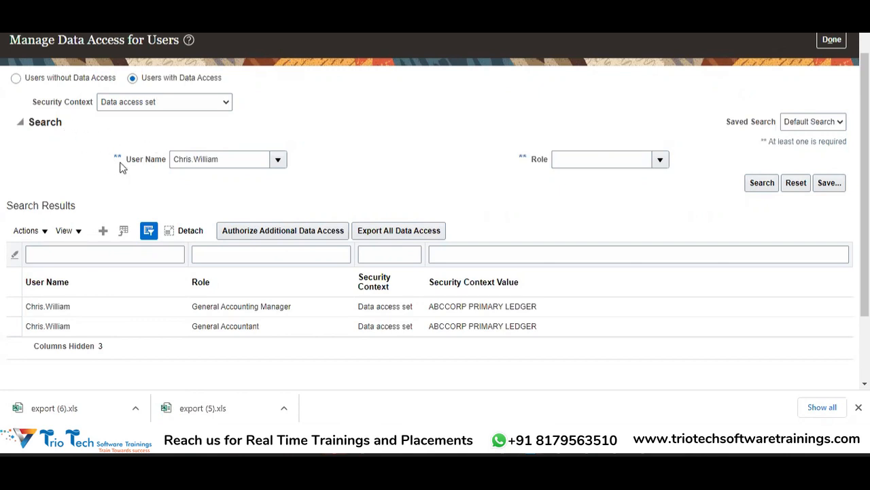
Start a new data access assignment and enter the user's account name.
left_click(103, 231)
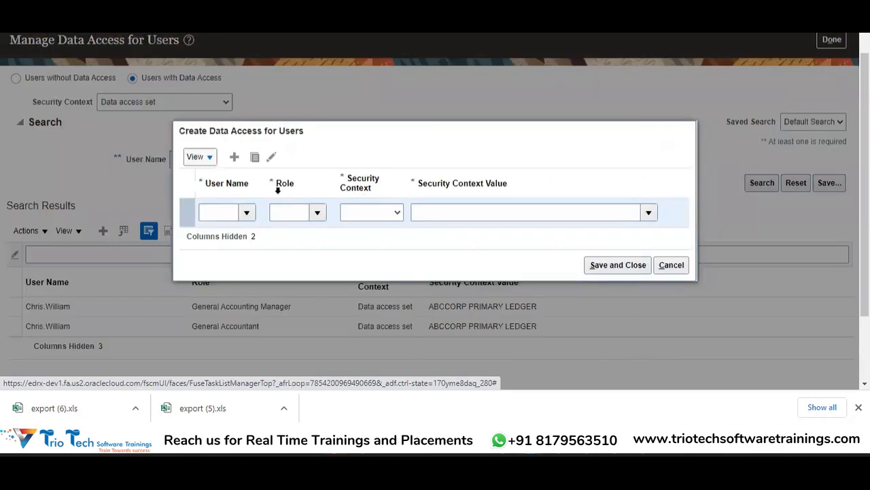
left_click(221, 216)
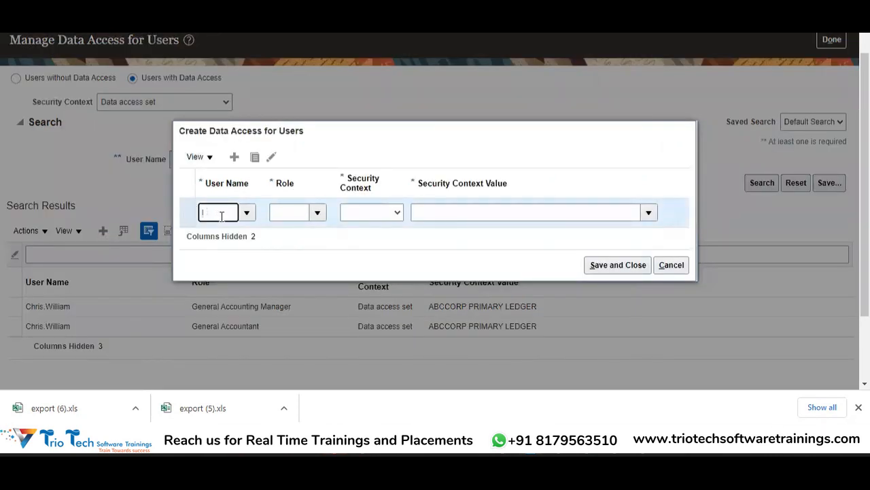
key("Tab")
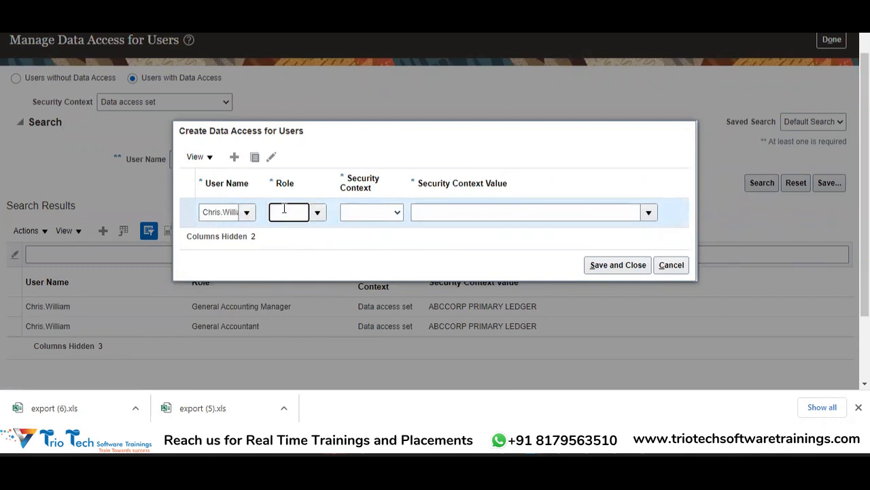
Find and assign the General Accountant role in the new data access row.
key("BackSpace")
key("BackSpace")
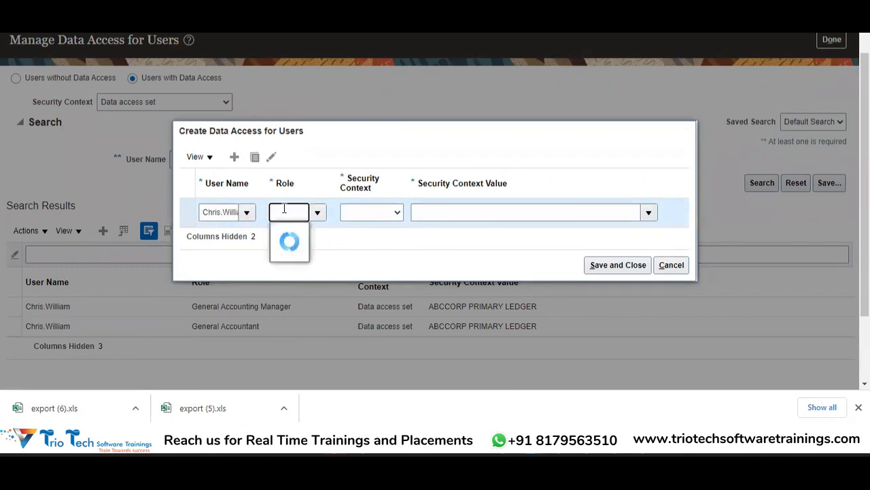
type("Ge")
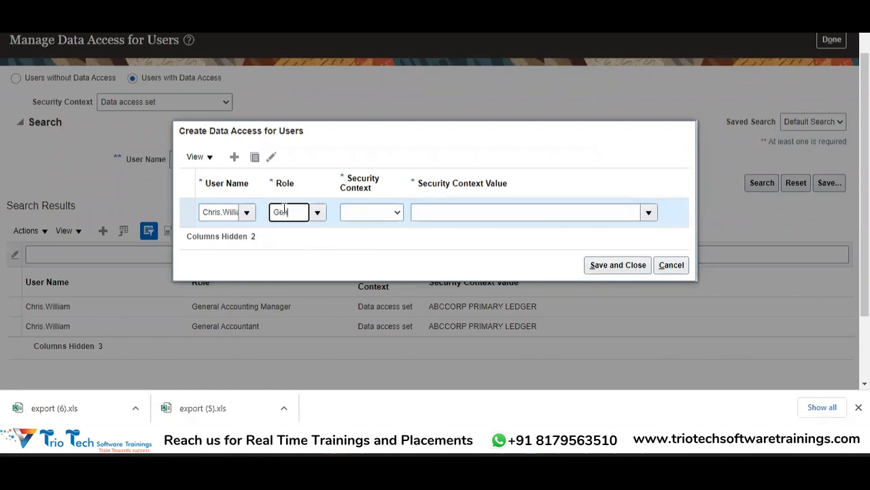
type("neral Acco")
key("Tab")
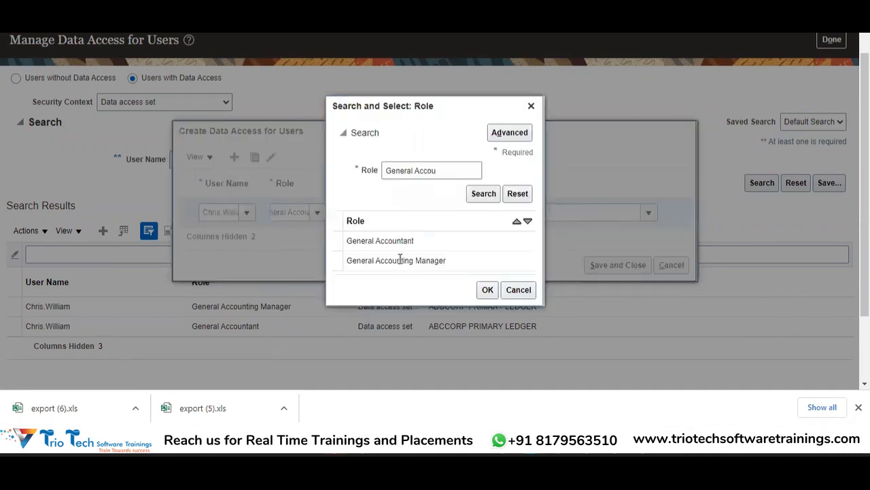
left_click(426, 242)
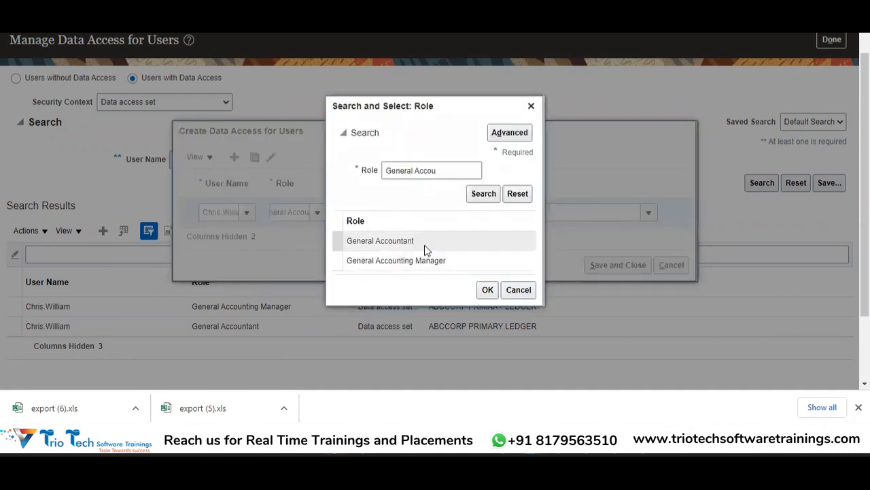
left_click(486, 290)
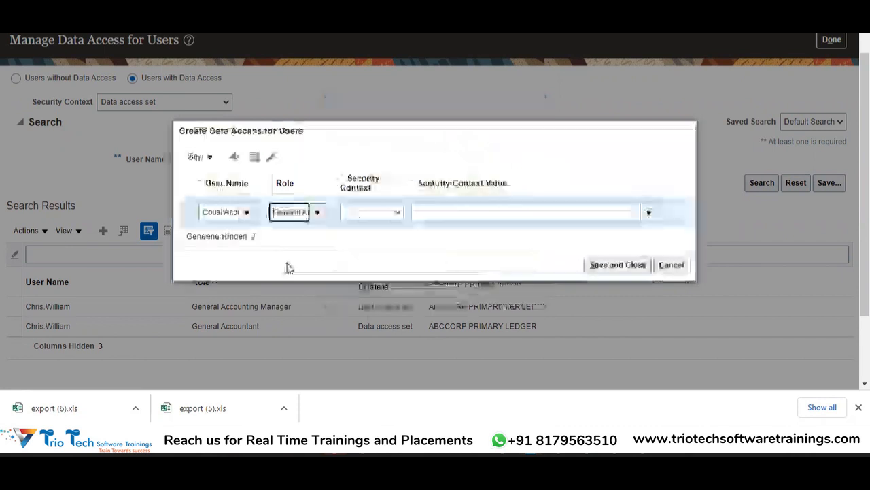
Set the General Accountant row's security context to Data access set and find ABCCORP PRIMARY LEDGER as its context value.
left_click(375, 213)
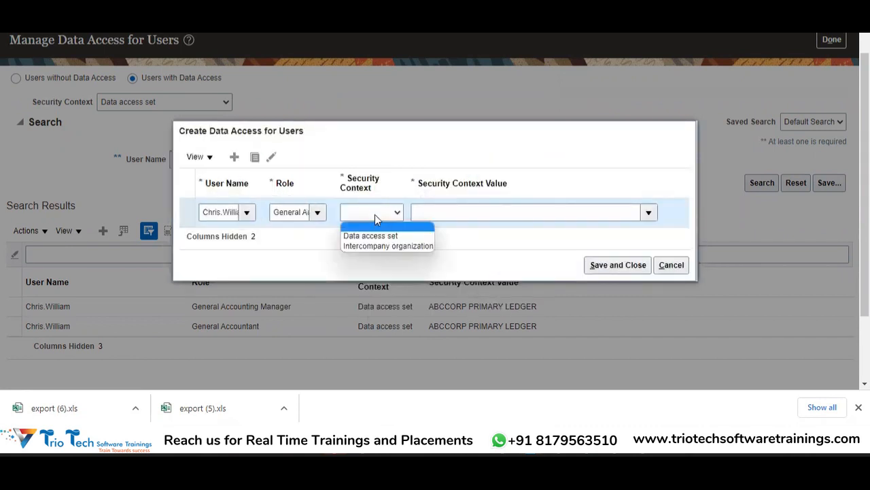
left_click(401, 236)
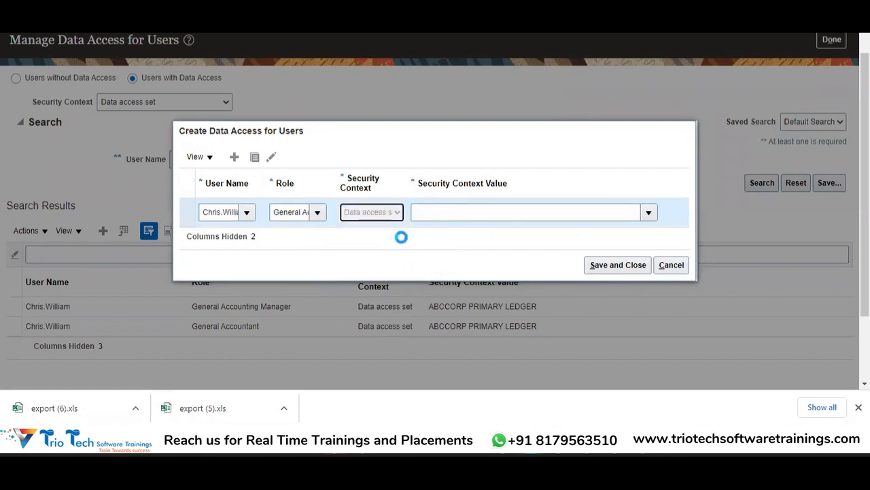
left_click(649, 213)
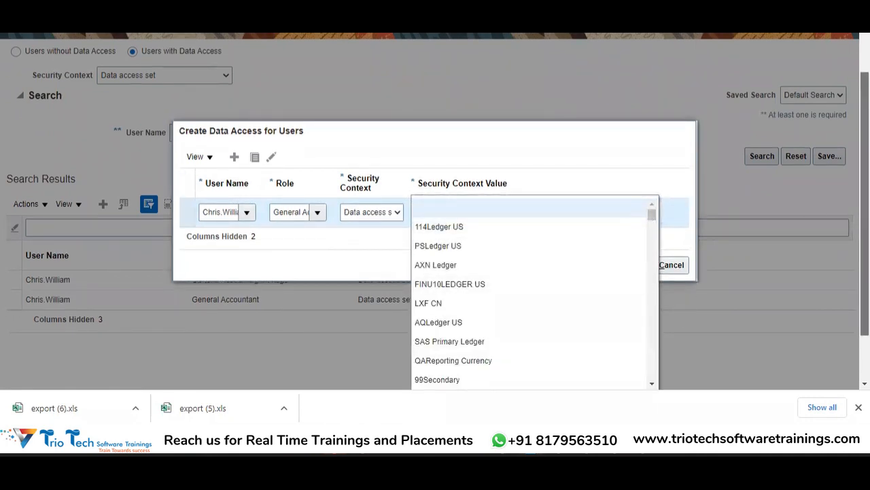
left_click_drag(865, 276, 865, 320)
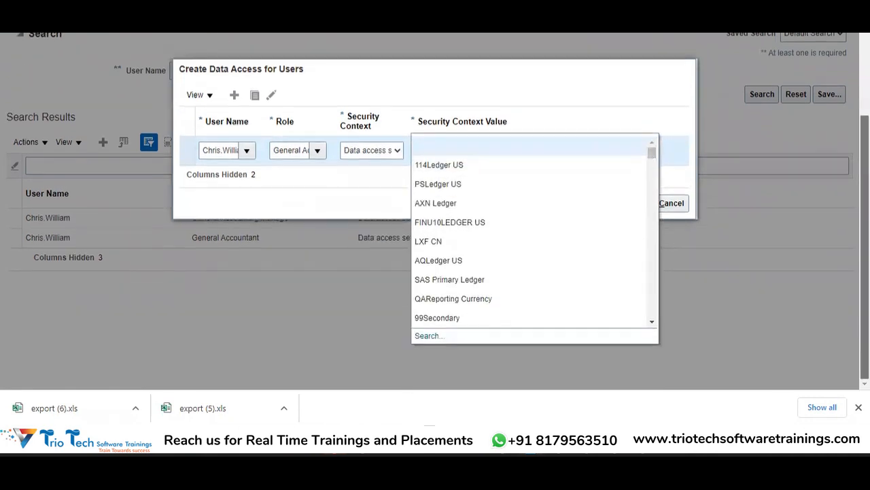
left_click(421, 336)
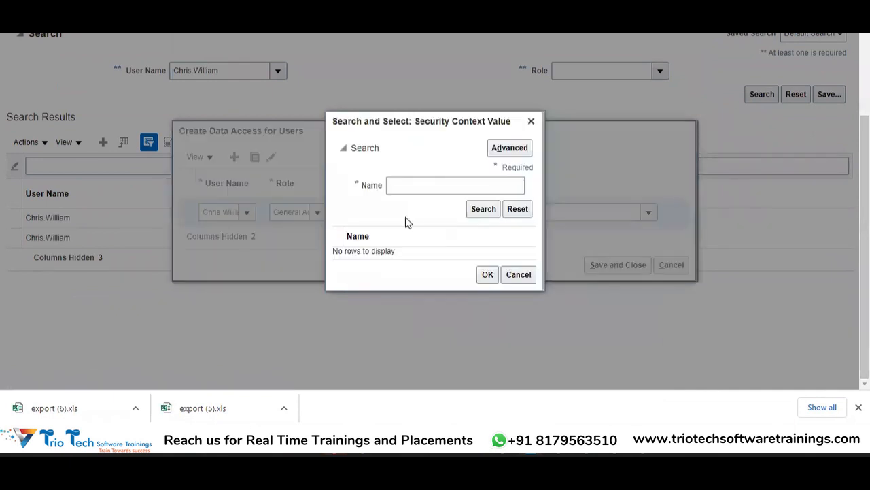
left_click(394, 185)
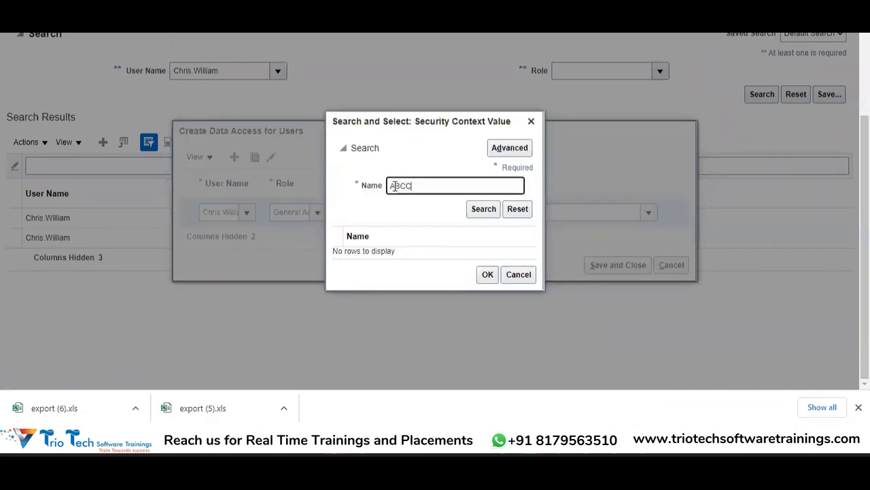
left_click(484, 209)
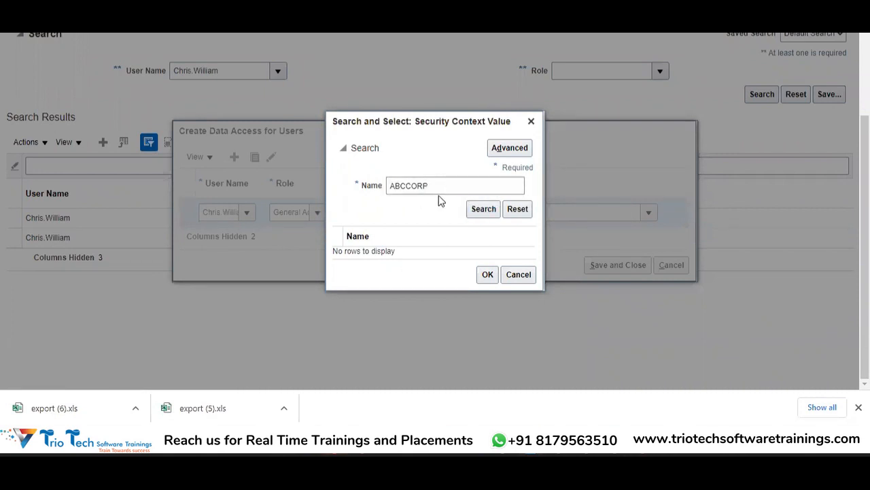
left_click(490, 281)
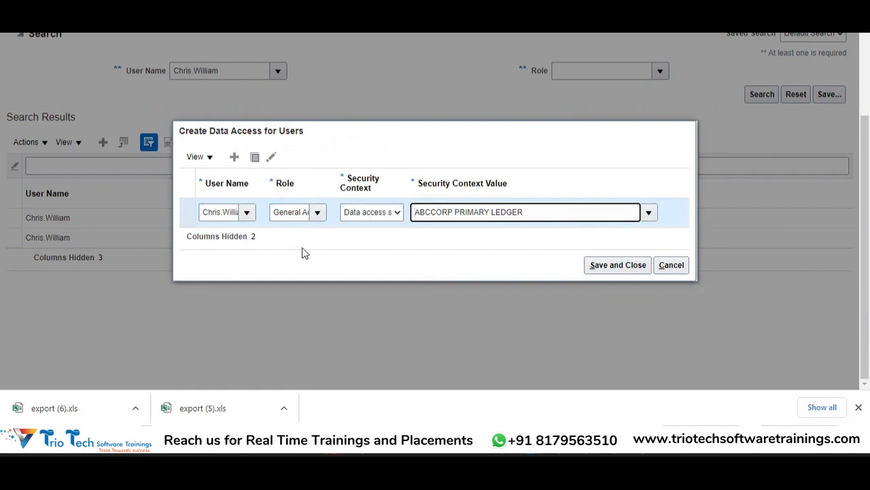
left_click(282, 212)
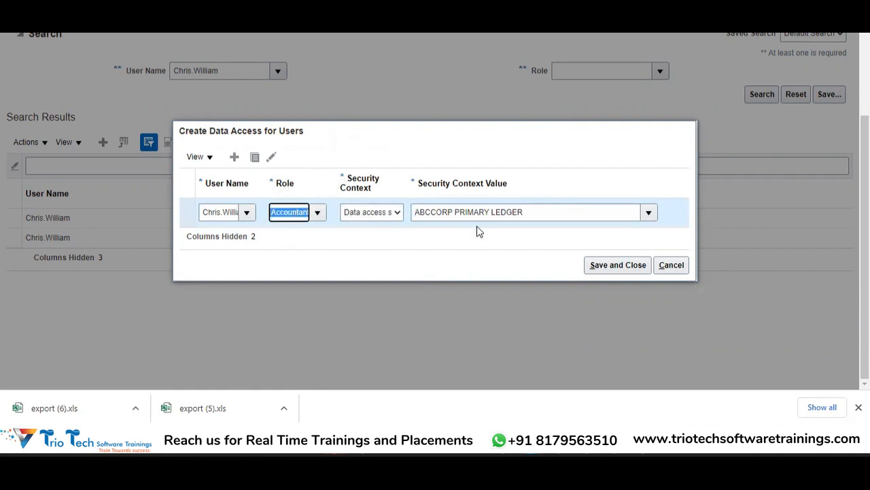
Add a second data access row for the same user account.
left_click(238, 158)
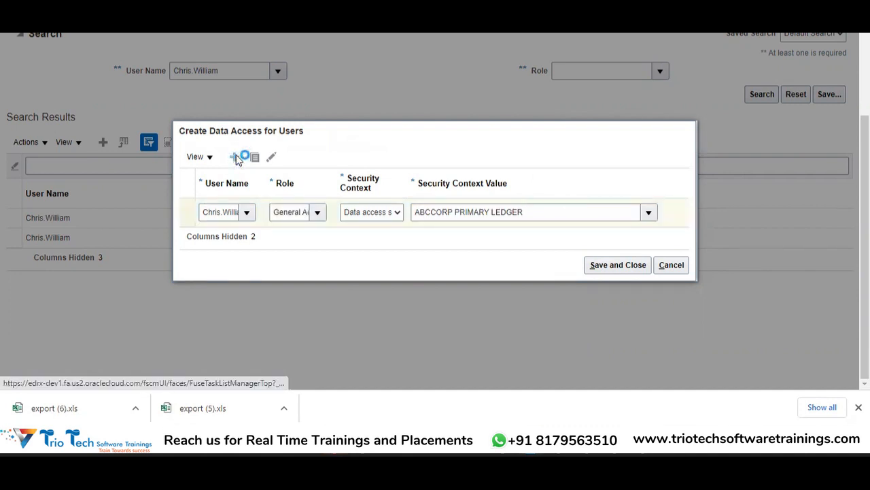
key("super")
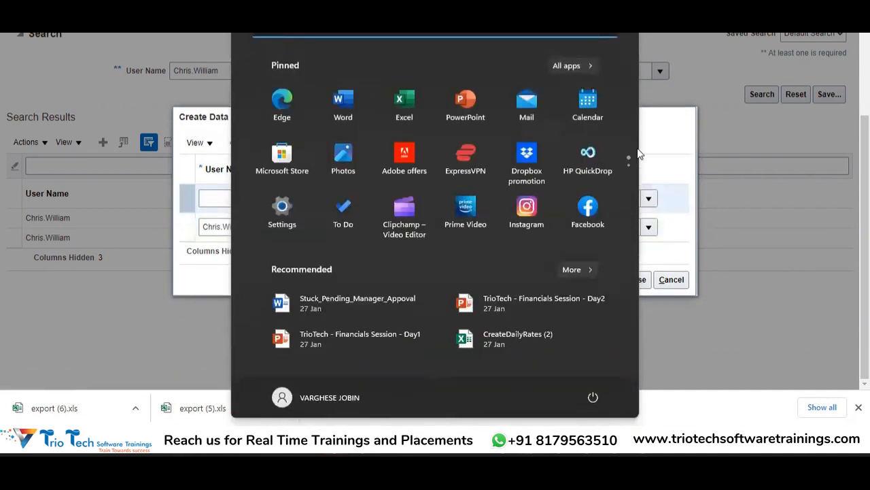
left_click(675, 137)
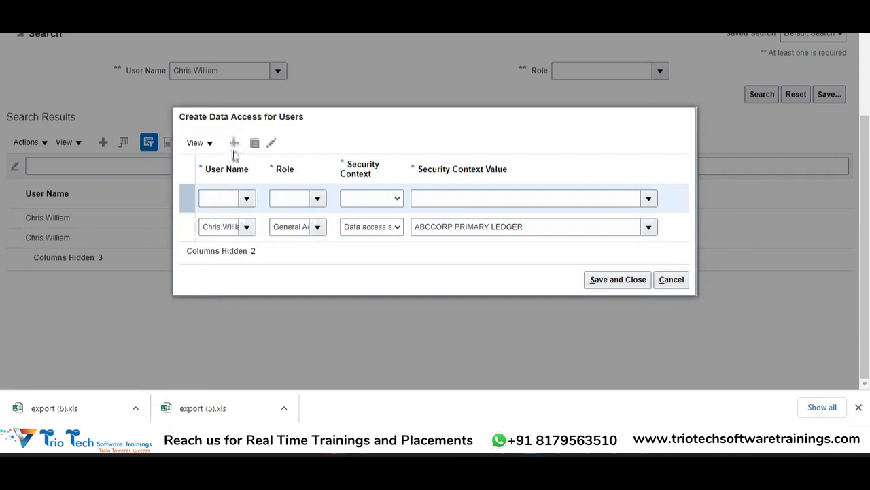
left_click(220, 196)
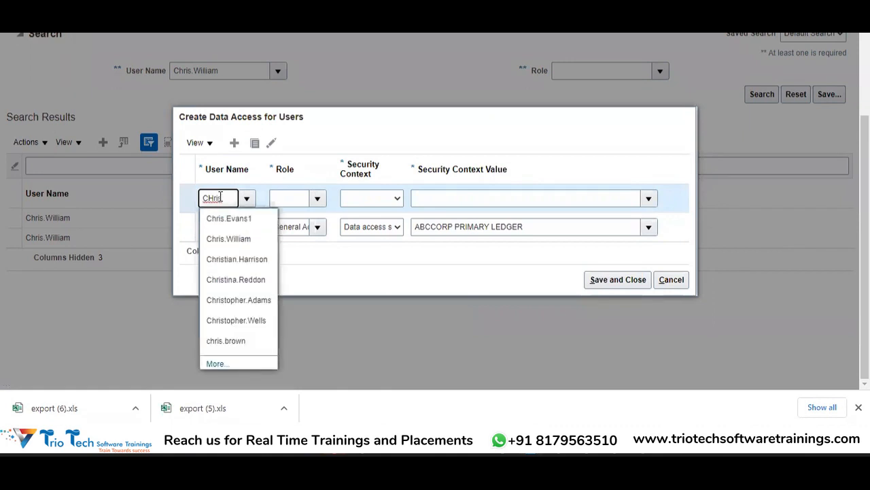
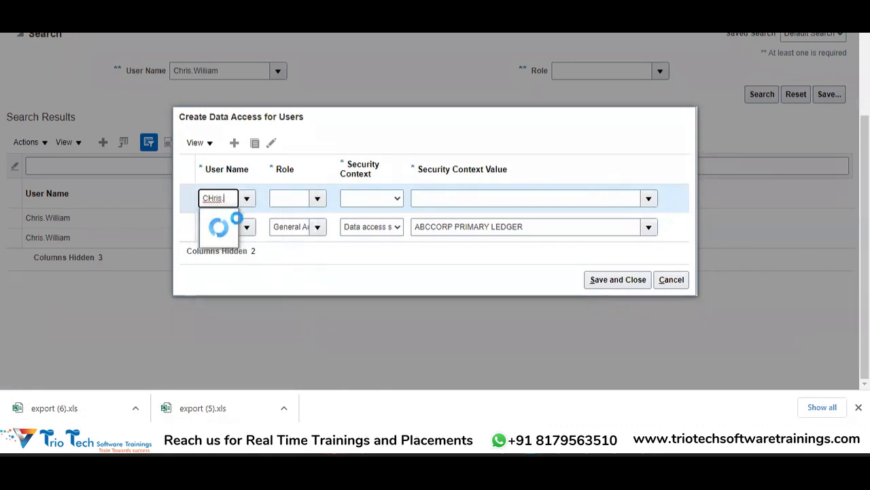
left_click(221, 240)
Assign the General Accounting Manager role in the second data access row.
left_click(289, 197)
type("General A")
type("ccounting Man")
type("a")
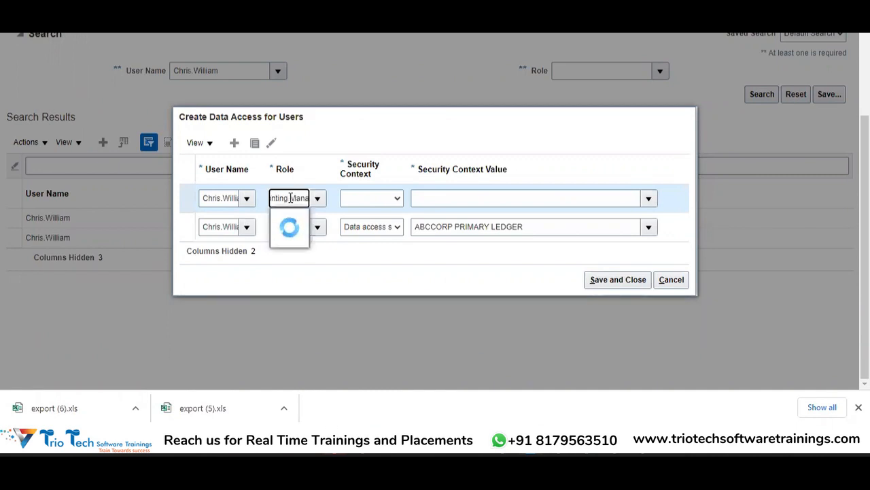
left_click(292, 216)
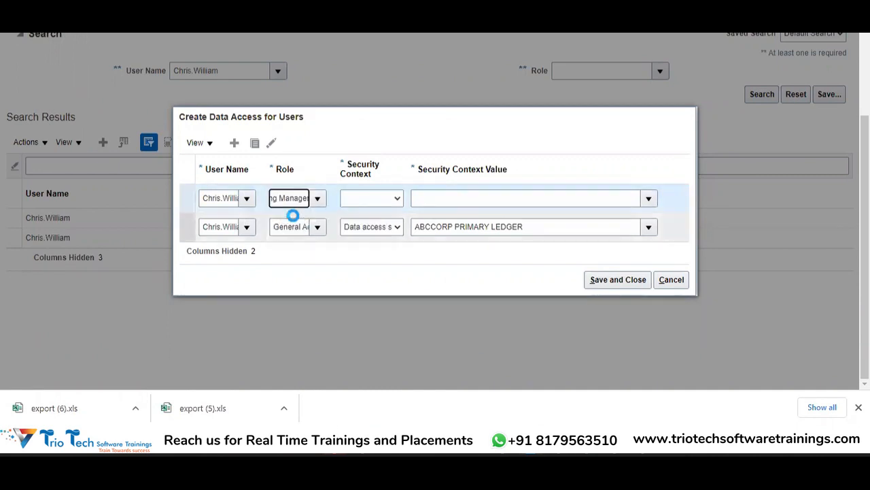
Give the General Accounting Manager row the Data access set security context with ABCCORP PRIMARY LEDGER as its value.
left_click(363, 200)
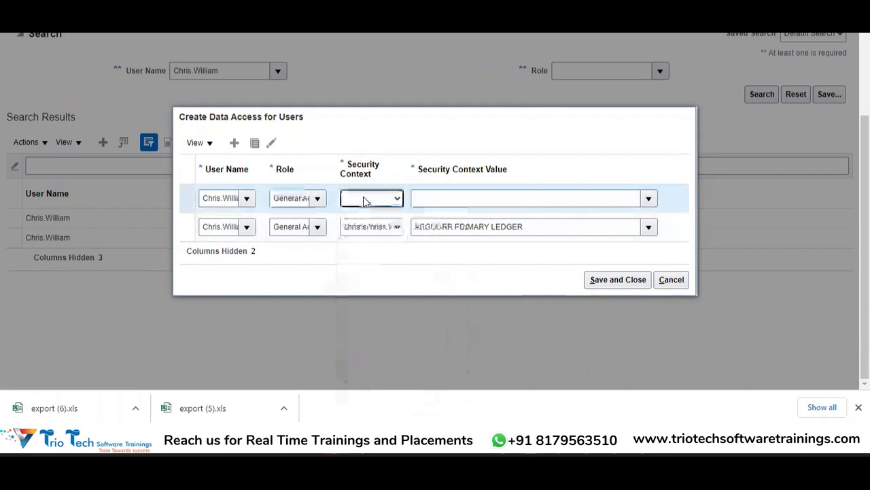
left_click(364, 200)
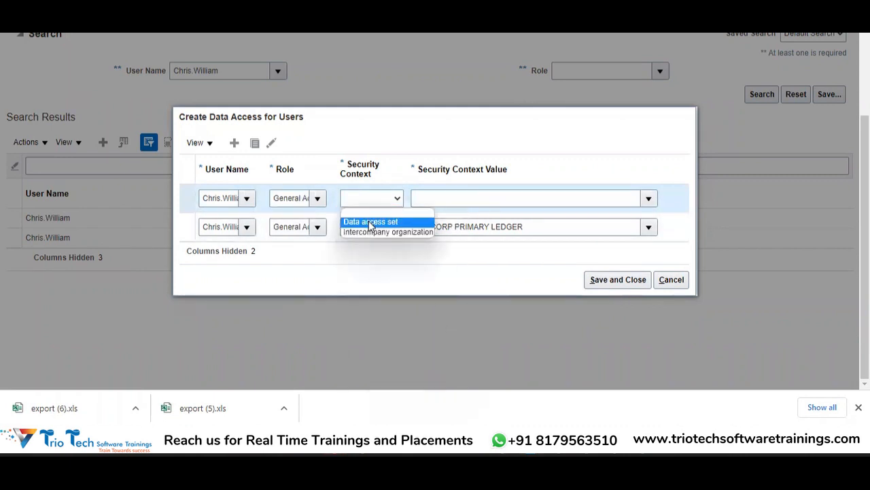
left_click(370, 222)
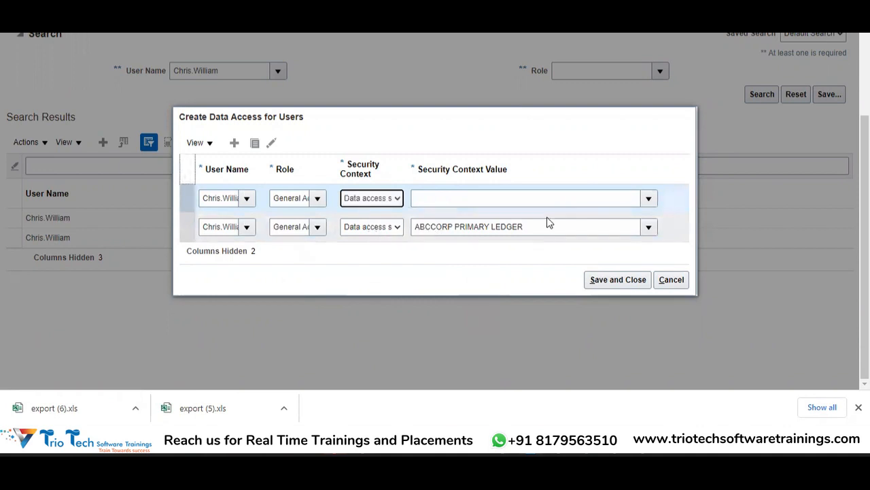
left_click(589, 200)
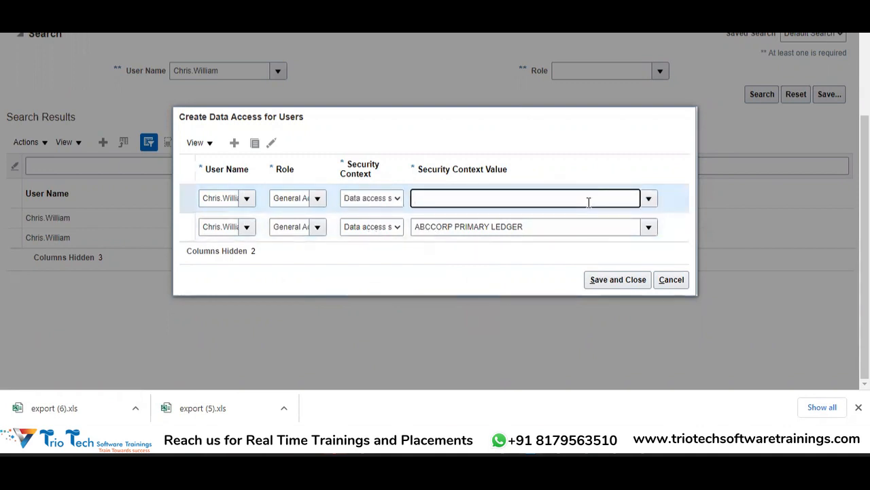
type("ABCC")
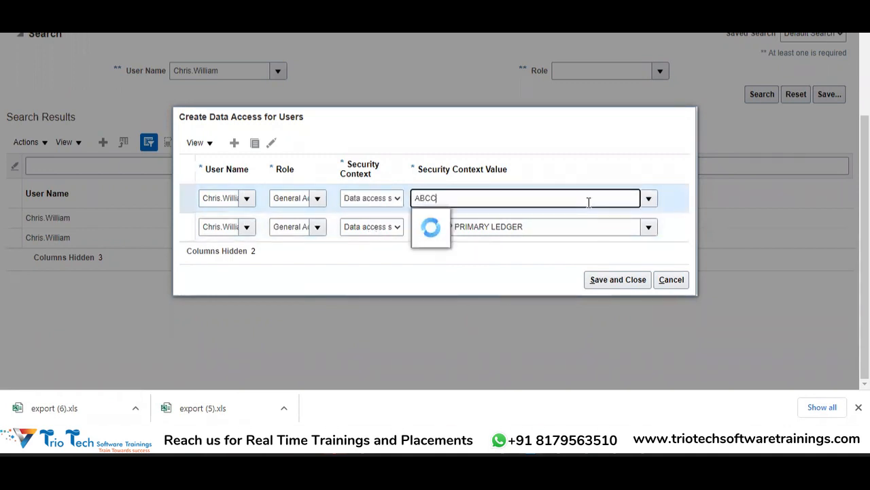
type("ORP")
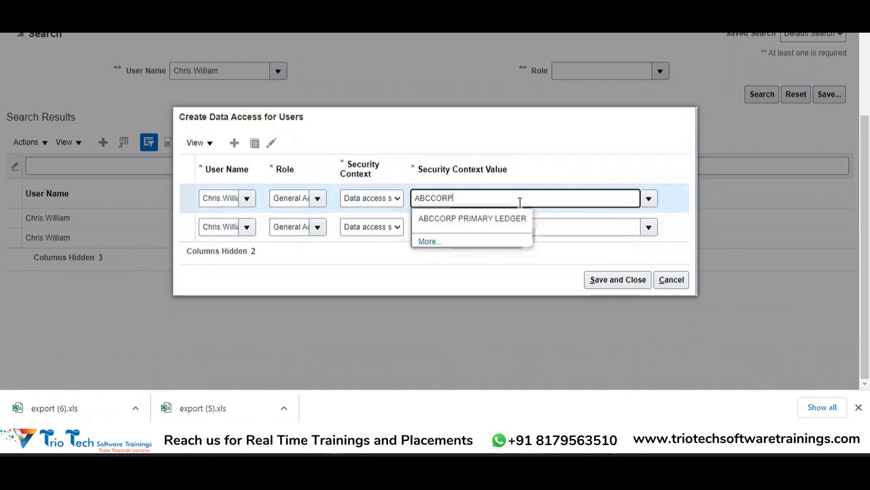
left_click(497, 219)
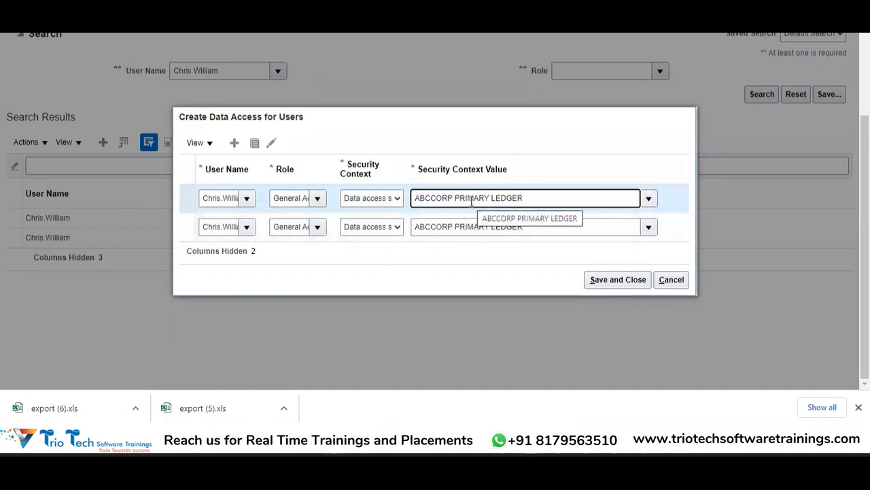
Try to save both data access rows, then cancel the creation of the assignments.
left_click(601, 276)
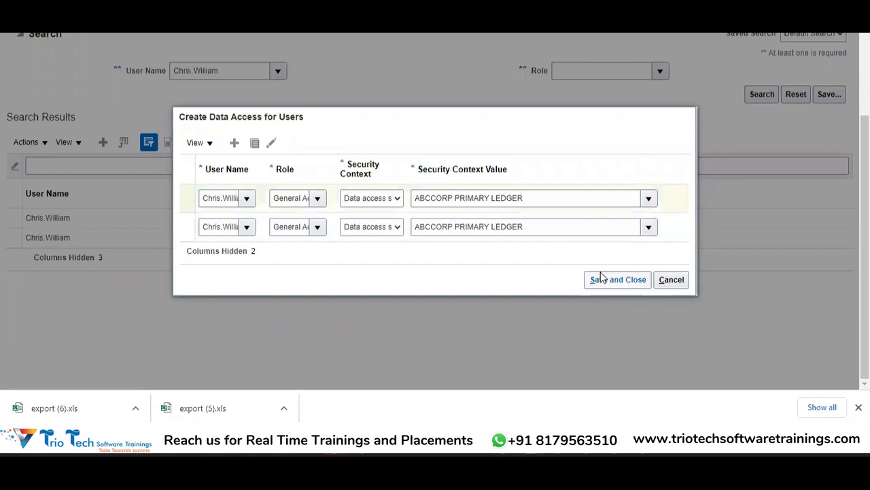
left_click(602, 276)
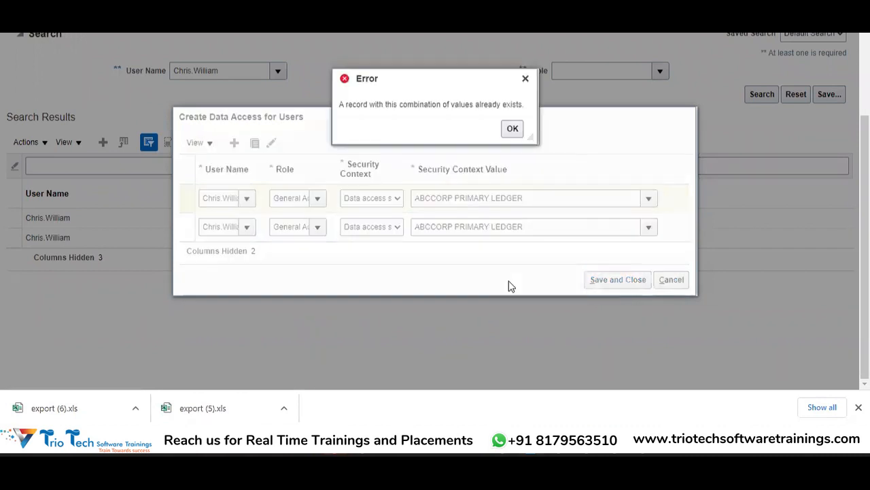
left_click(525, 79)
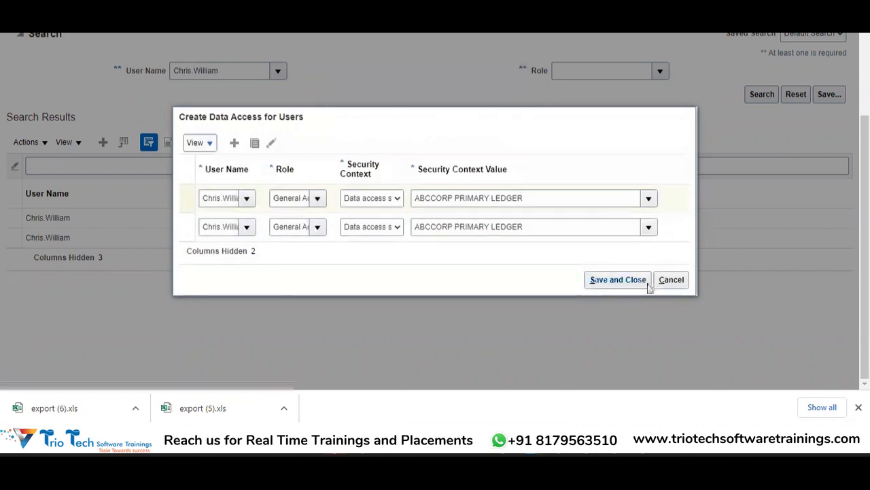
left_click(674, 283)
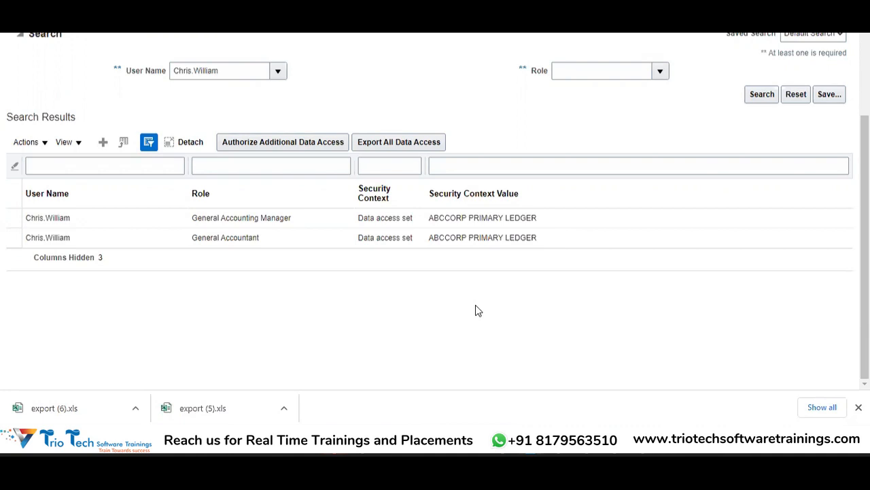
Finish managing data access for users and return to the home page.
left_click_drag(865, 252, 865, 224)
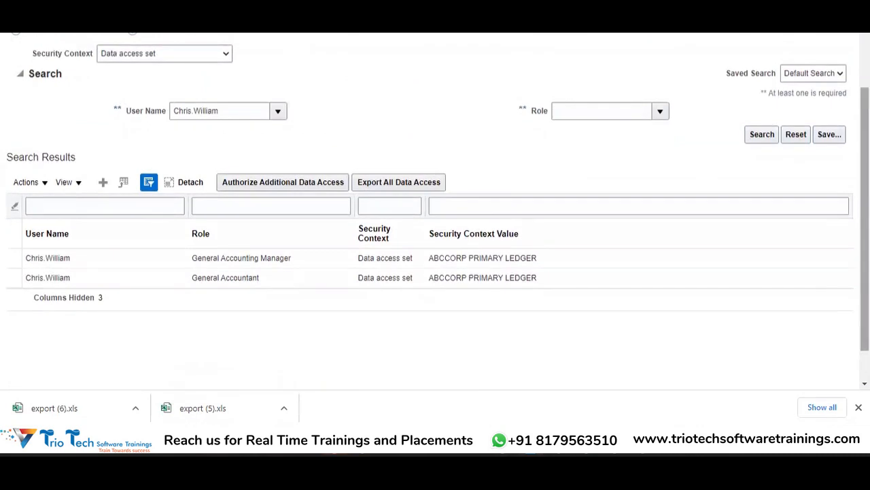
left_click_drag(865, 224, 864, 160)
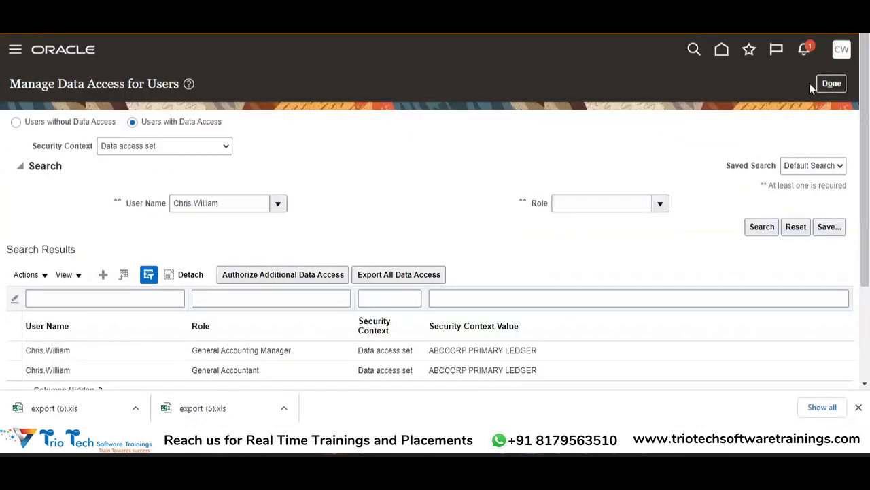
left_click(831, 90)
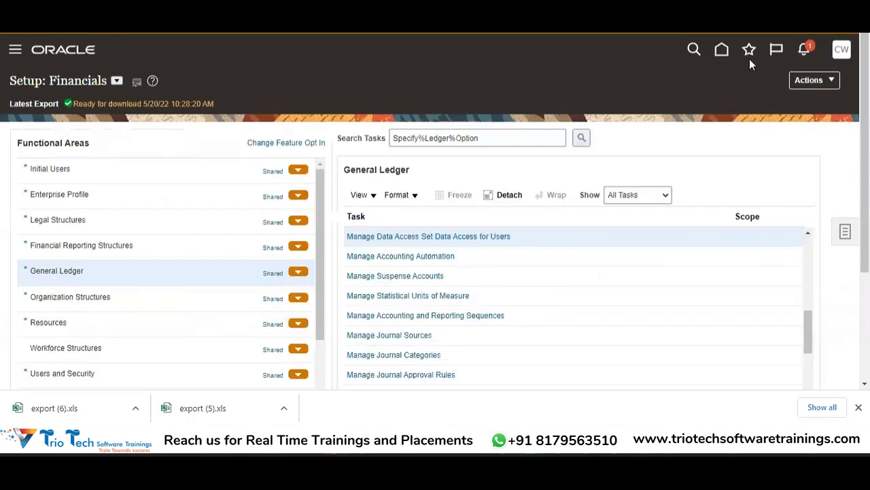
left_click(722, 50)
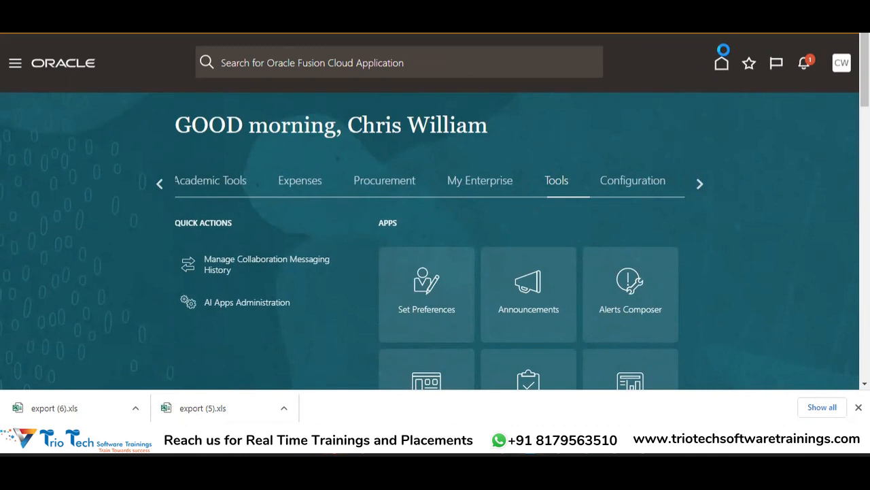
Open the Journals work area under General Accounting.
left_click(700, 186)
left_click(158, 185)
left_click(15, 63)
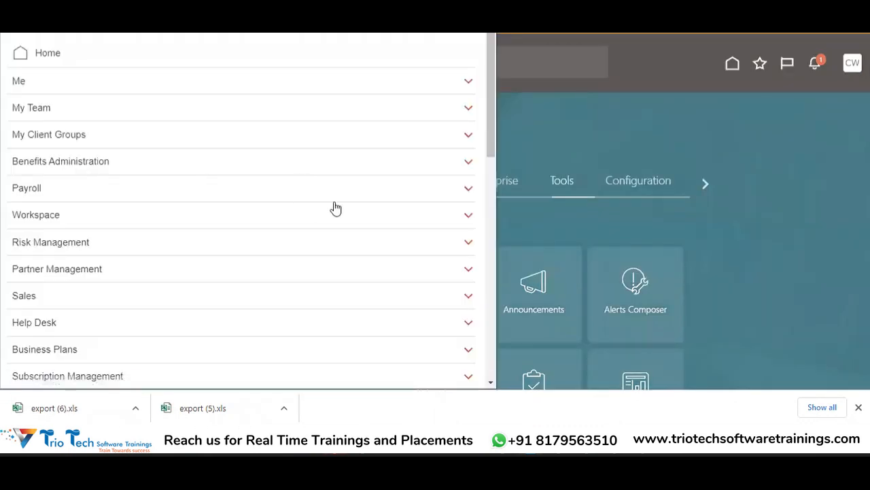
left_click_drag(490, 129, 476, 231)
scroll(472, 234, "down", 3)
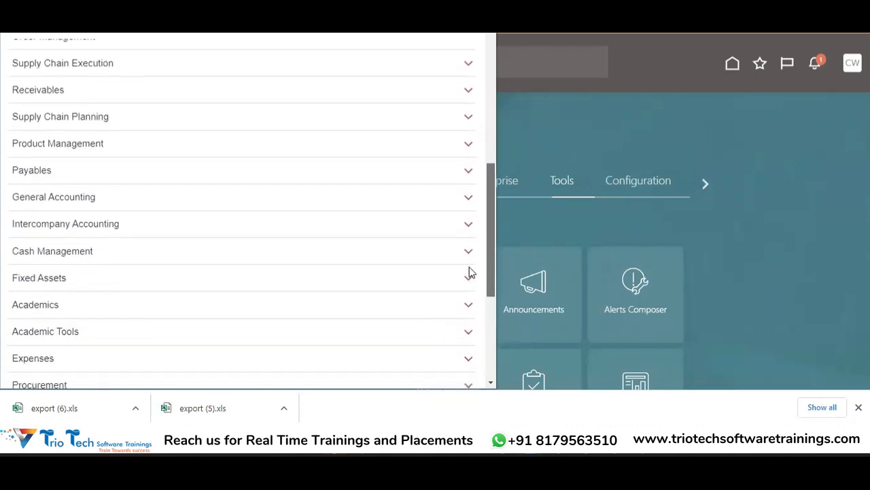
left_click(225, 196)
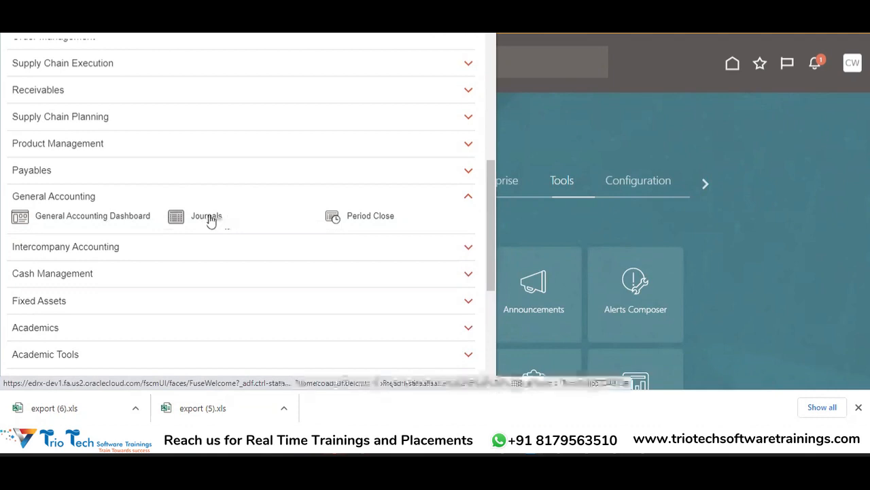
left_click(208, 217)
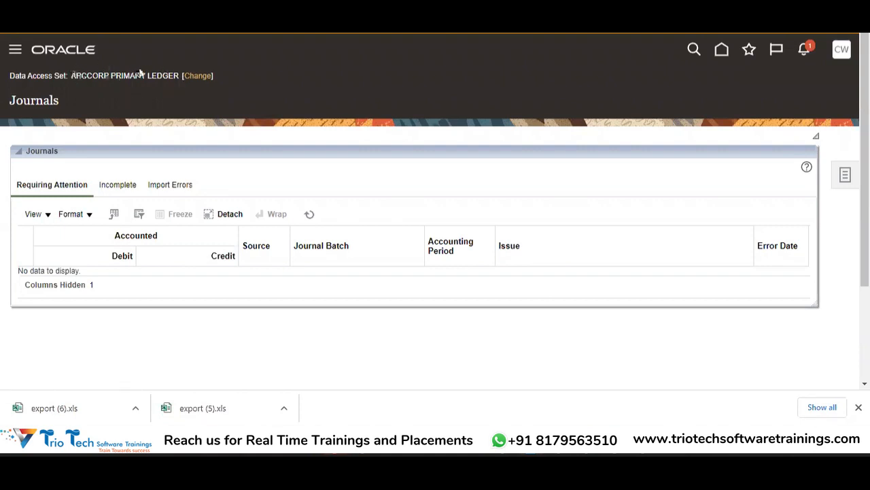
Check which data access sets can be chosen for Journals, then cancel the change.
left_click(206, 76)
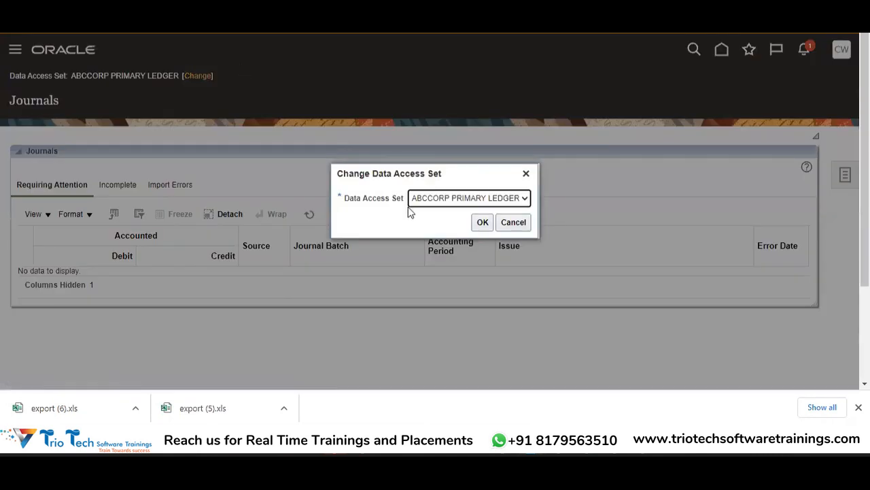
left_click(481, 201)
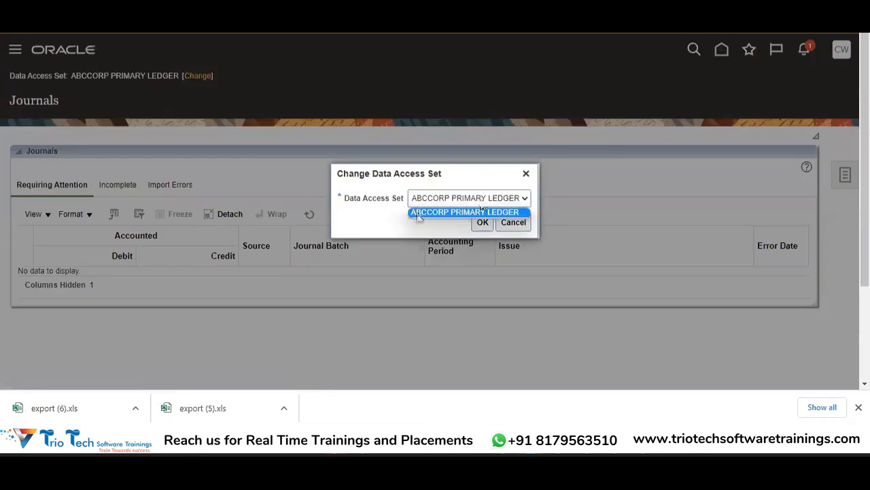
left_click(362, 212)
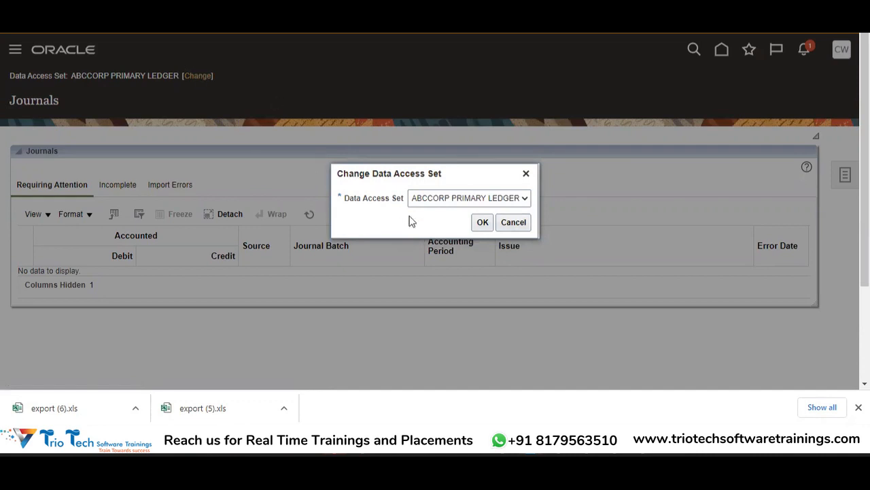
left_click(521, 200)
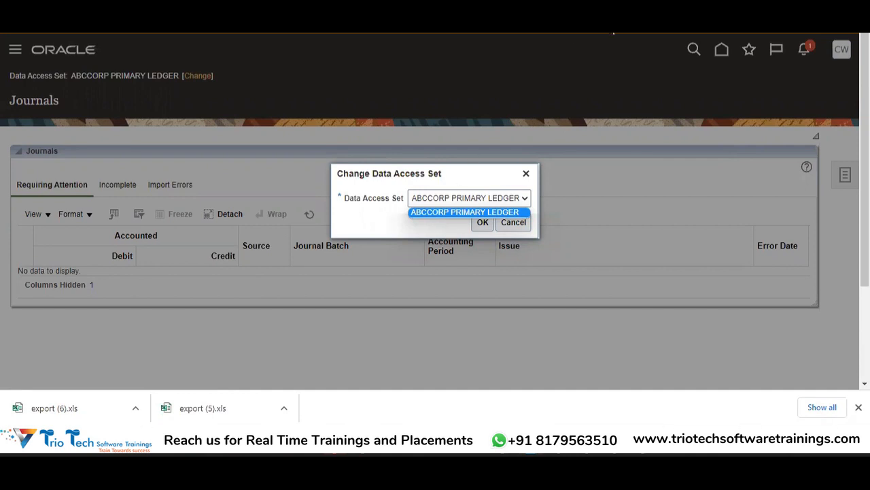
key("Return")
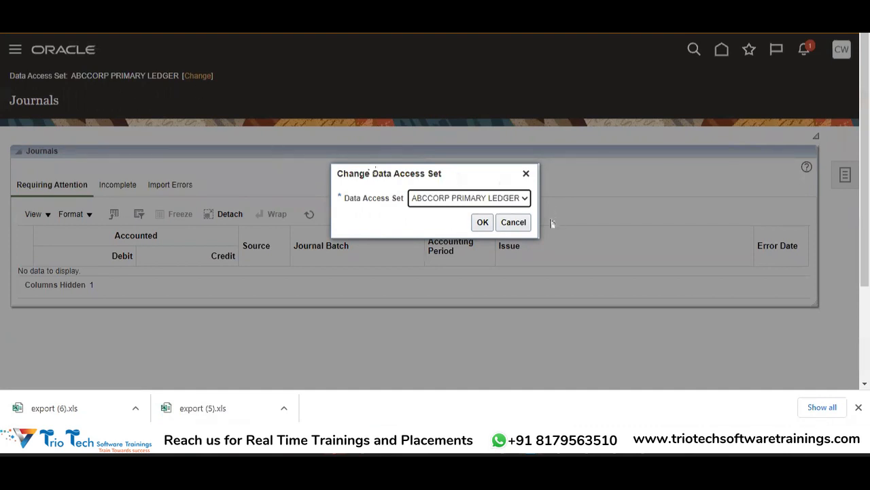
left_click(508, 224)
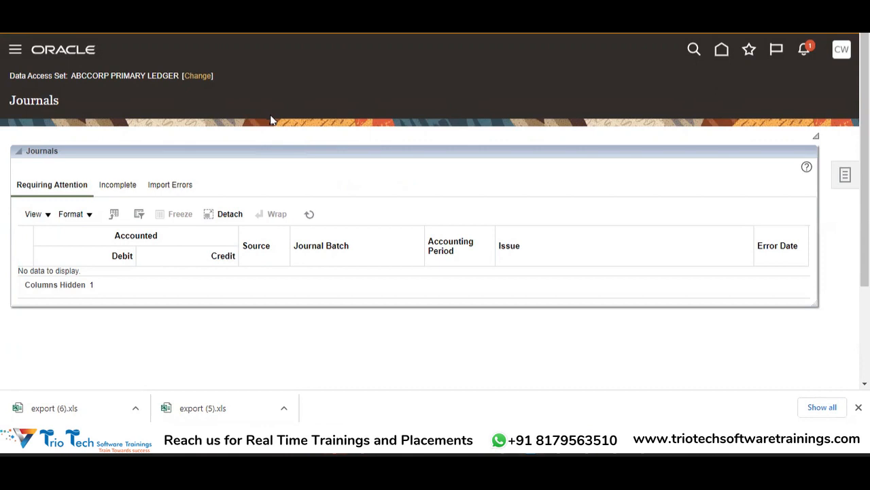
Reopen the Journals work area and review its Incomplete and Import Errors lists.
left_click(17, 50)
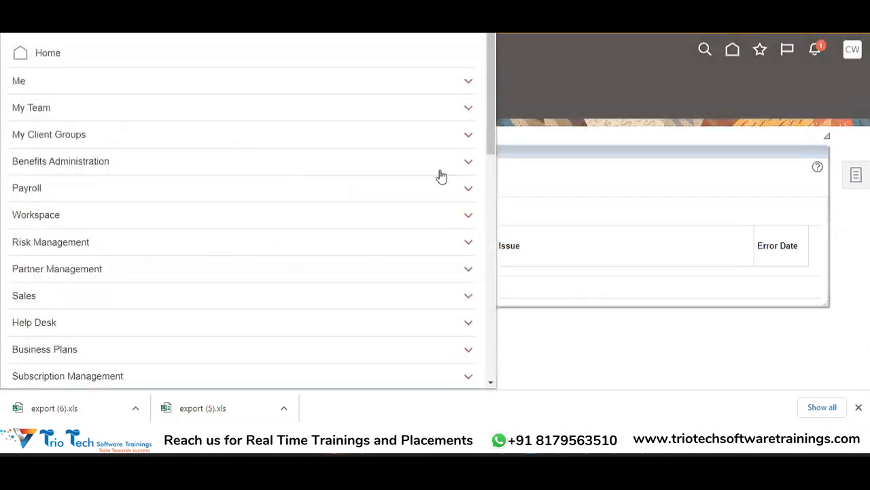
left_click_drag(493, 134, 500, 272)
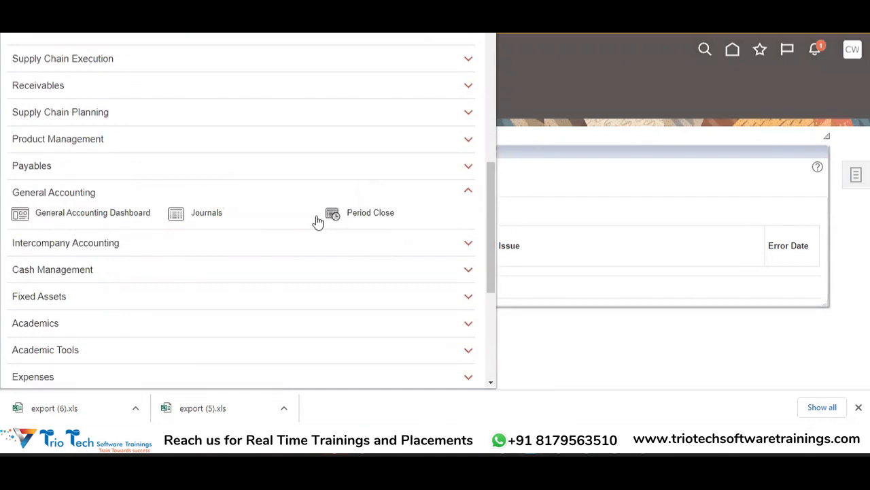
left_click(204, 222)
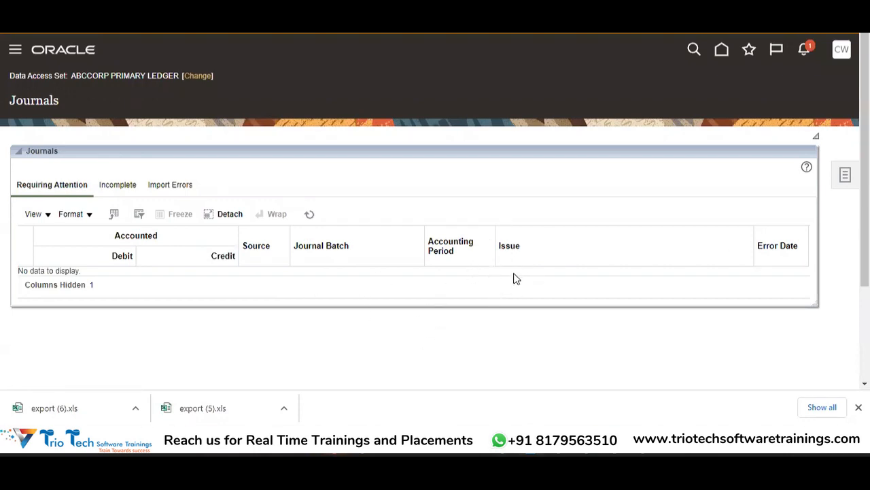
left_click(123, 184)
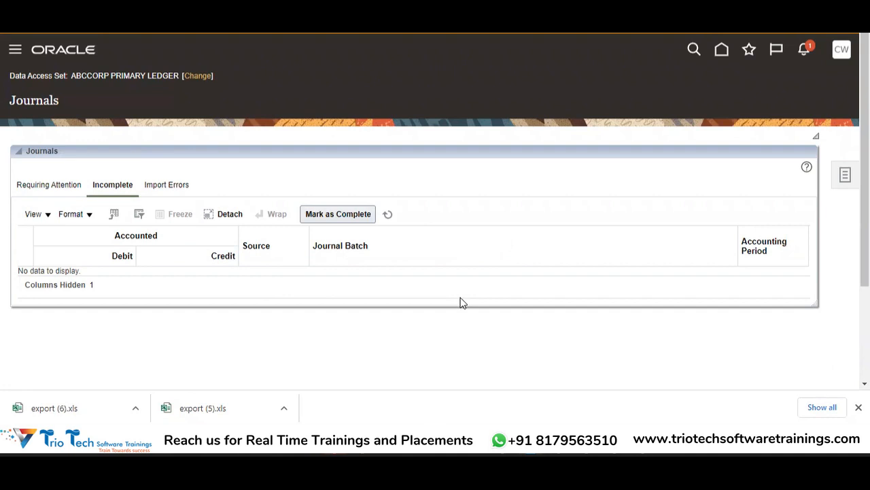
left_click(164, 187)
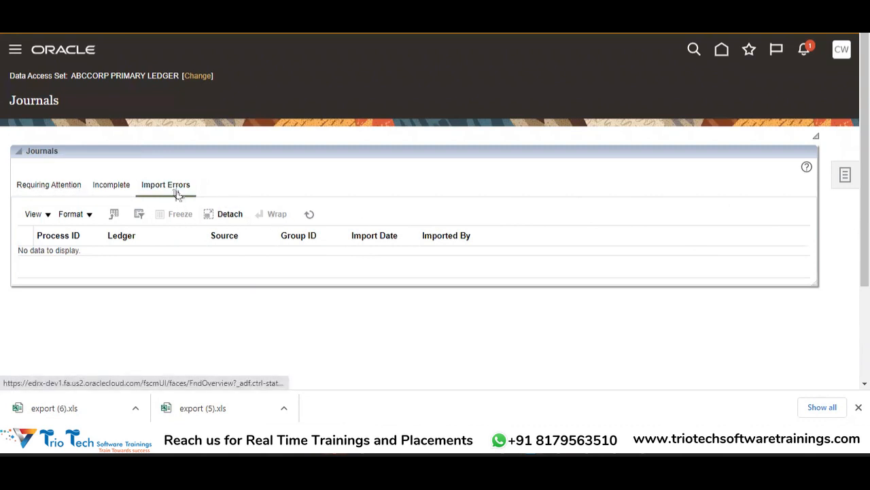
Examine the Journals task list, from journal, reconciliation and allocation tasks to import, subledger accounting and taxable transaction tasks.
left_click(844, 178)
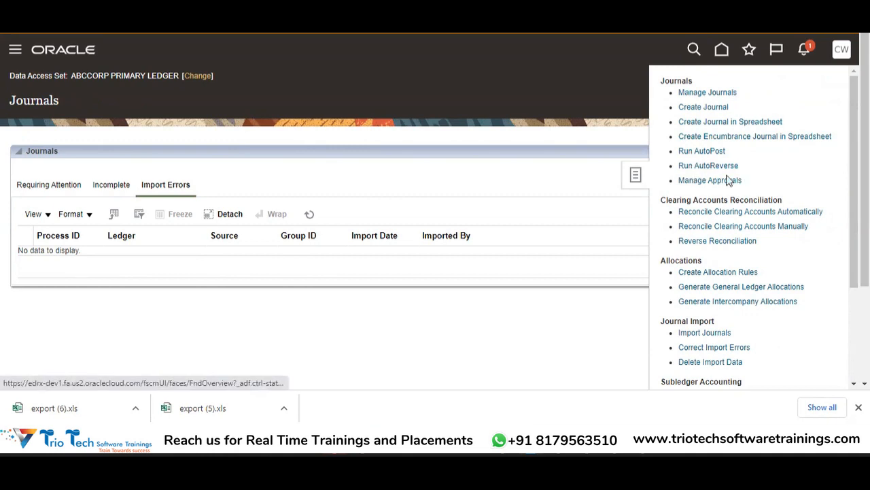
left_click_drag(865, 197, 865, 286)
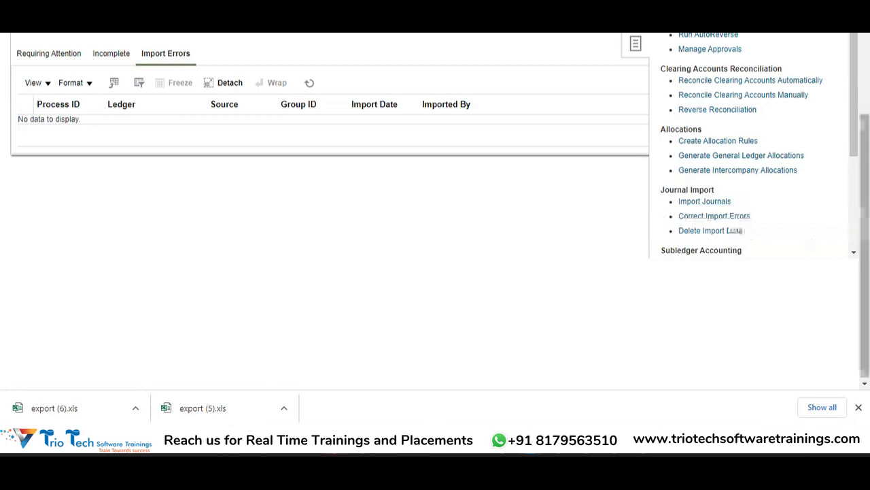
scroll(742, 204, "down", 1)
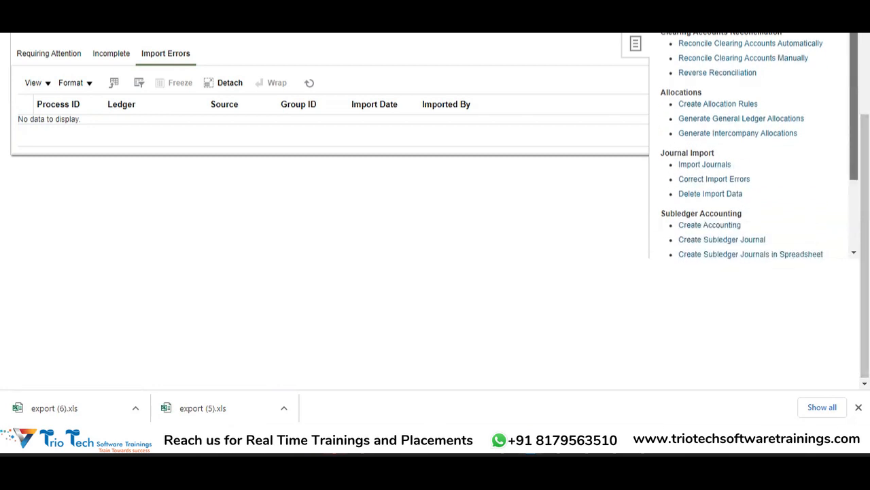
scroll(687, 156, "down", 3)
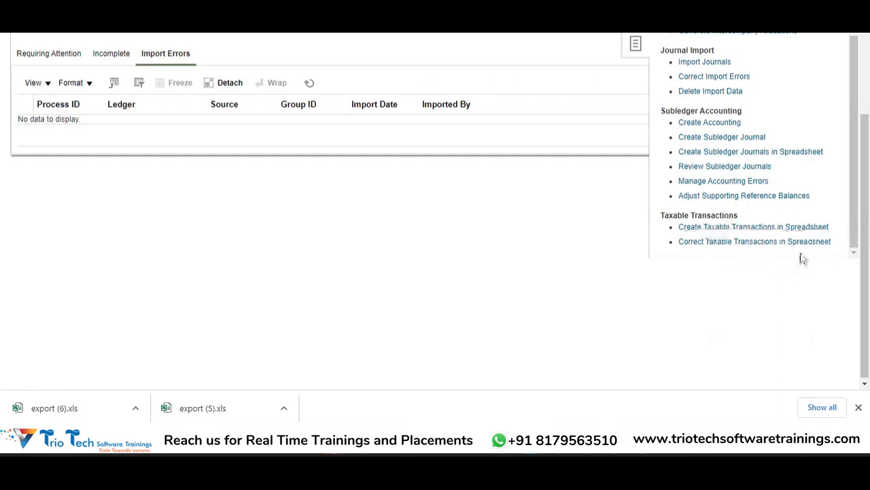
scroll(801, 244, "up", 2)
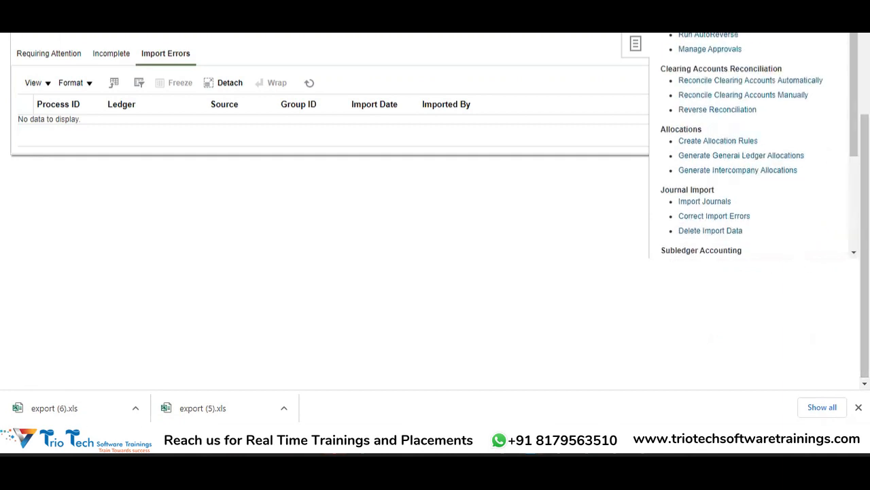
scroll(688, 178, "up", 3)
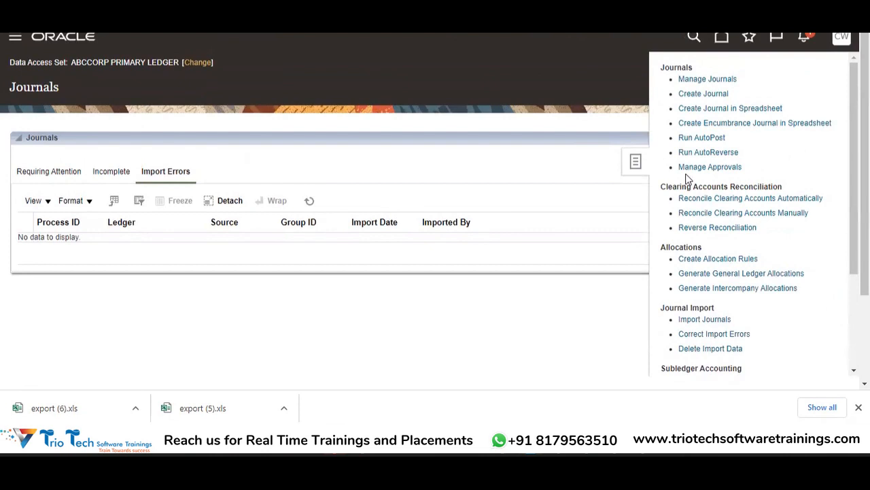
scroll(689, 139, "down", 3)
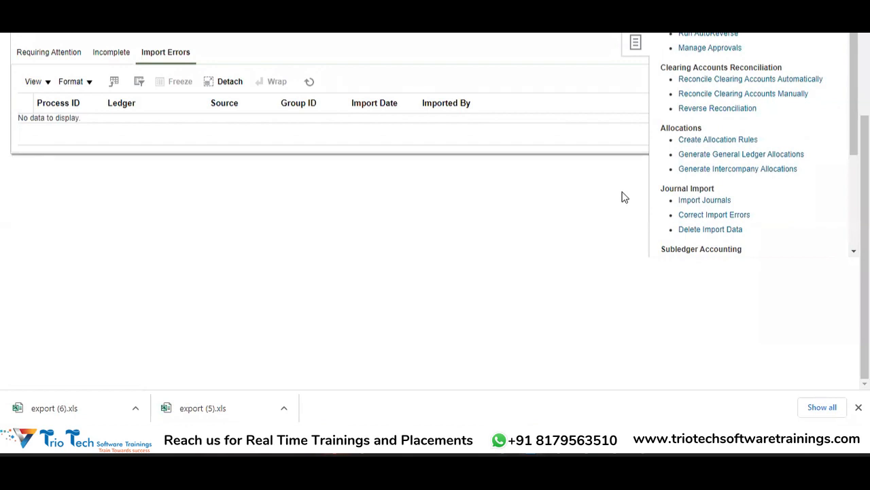
scroll(436, 204, "up", 3)
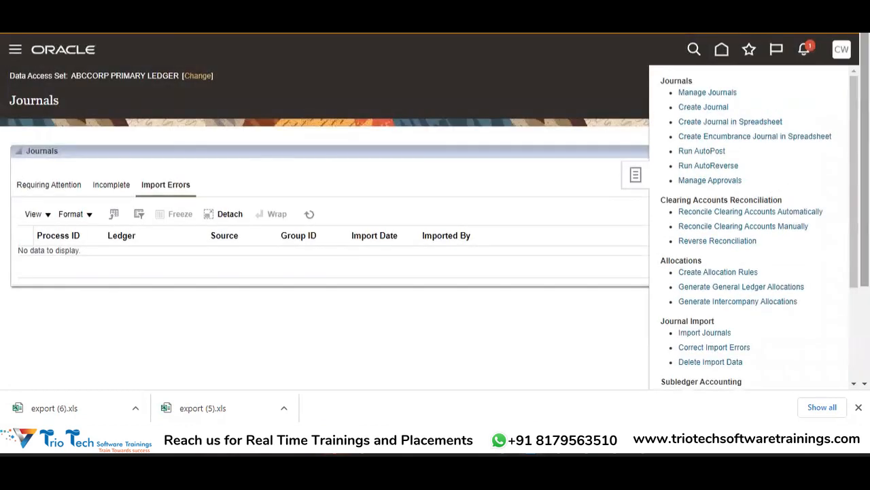
left_click(433, 62)
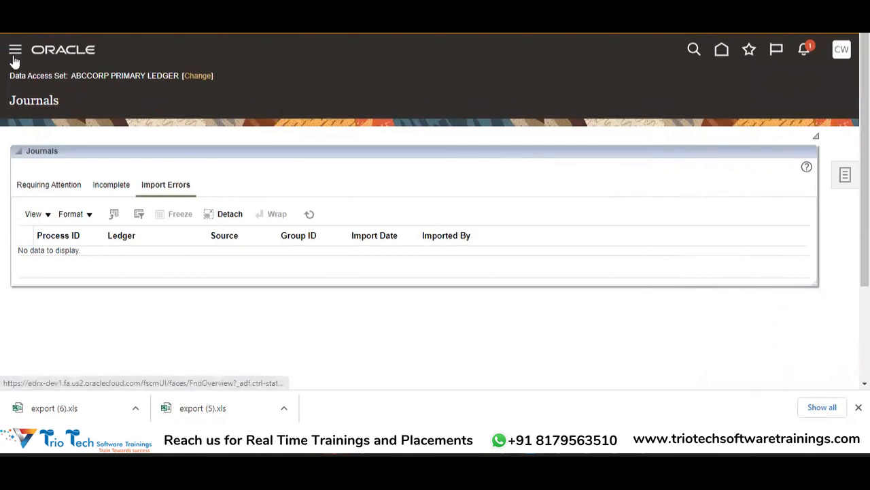
Open the General Accounting Dashboard and review the Account Monitor, Intercompany Transactions and Journals sections.
left_click(15, 51)
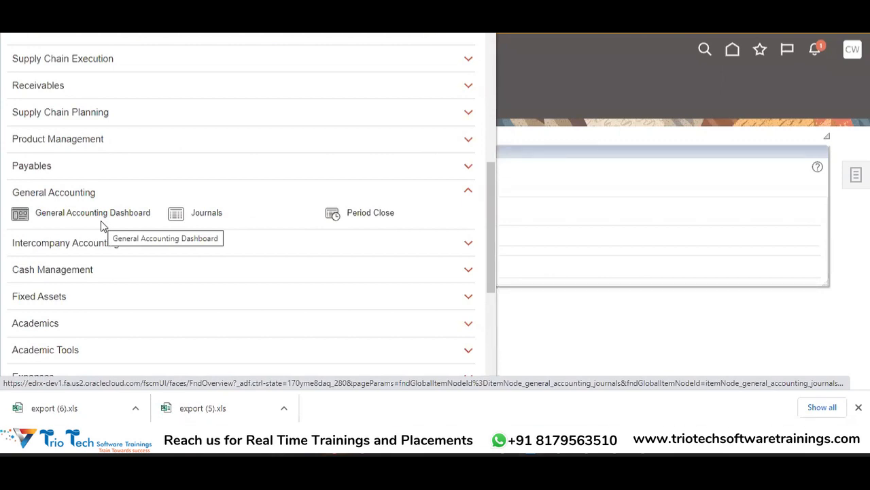
left_click(100, 220)
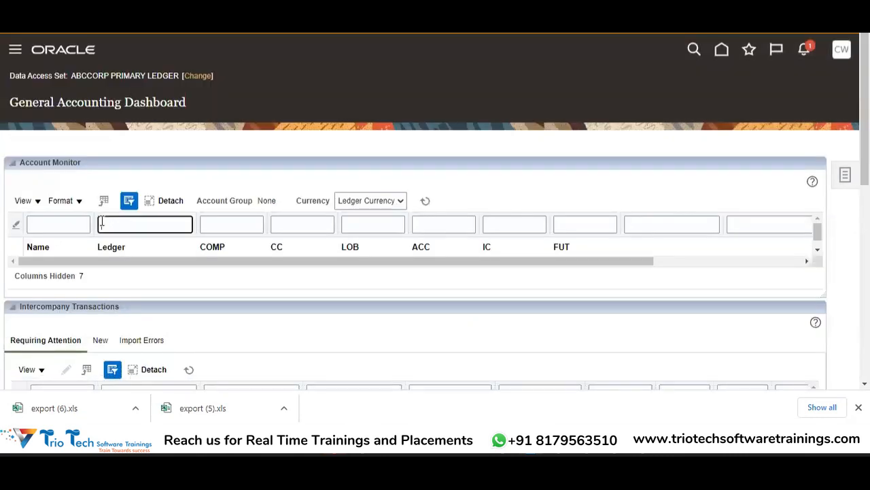
left_click_drag(864, 157, 864, 216)
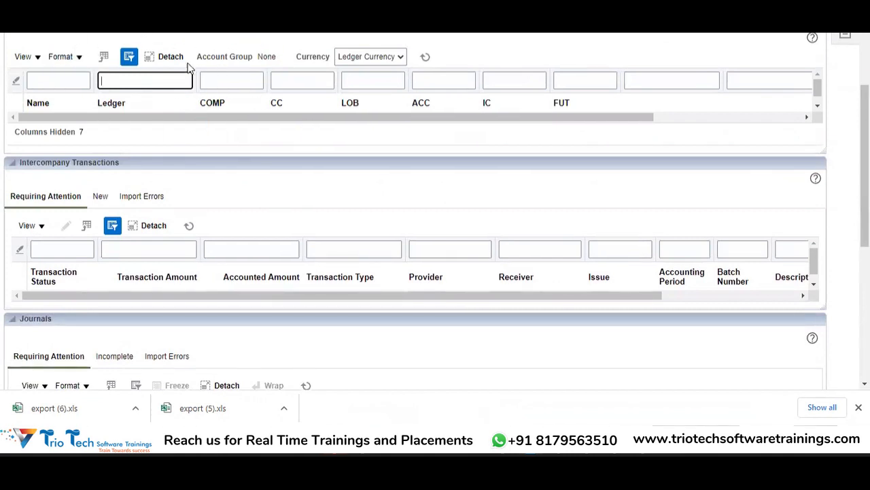
left_click_drag(864, 144, 864, 184)
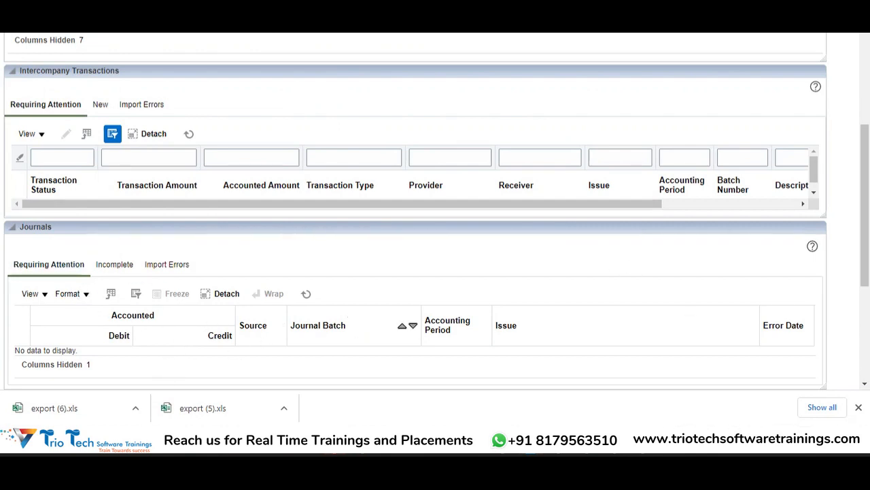
Check which ledgers can be chosen in the dashboard's Close Status section, keeping the current selection.
scroll(865, 204, "down", 3)
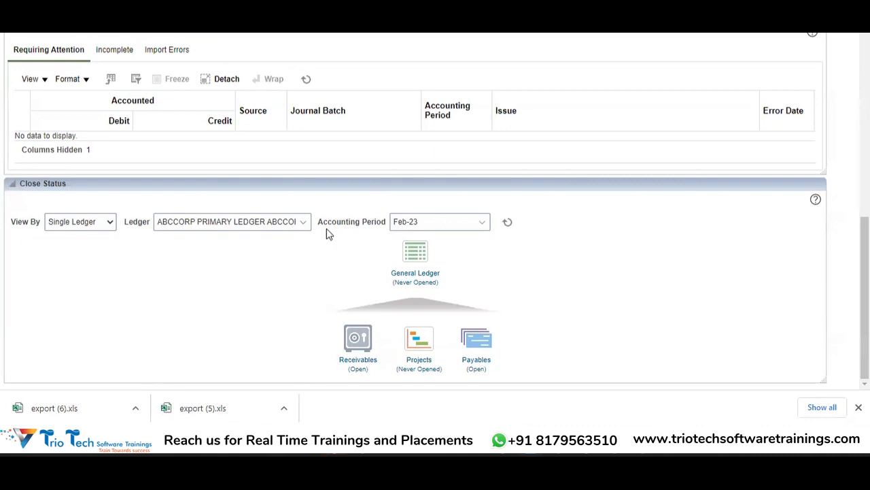
left_click(303, 222)
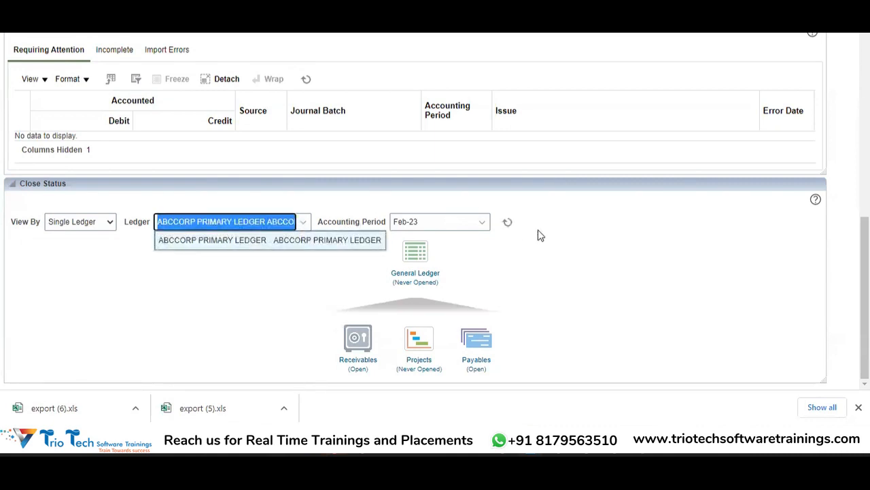
left_click(548, 262)
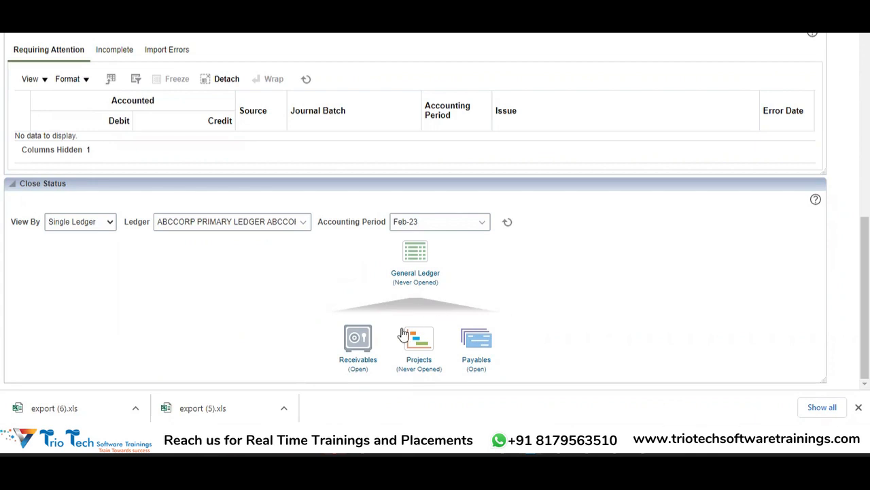
Review the Payables accounting period statuses from the Close Status section, including Jan-23, and return to the General Accounting Dashboard.
left_click(476, 360)
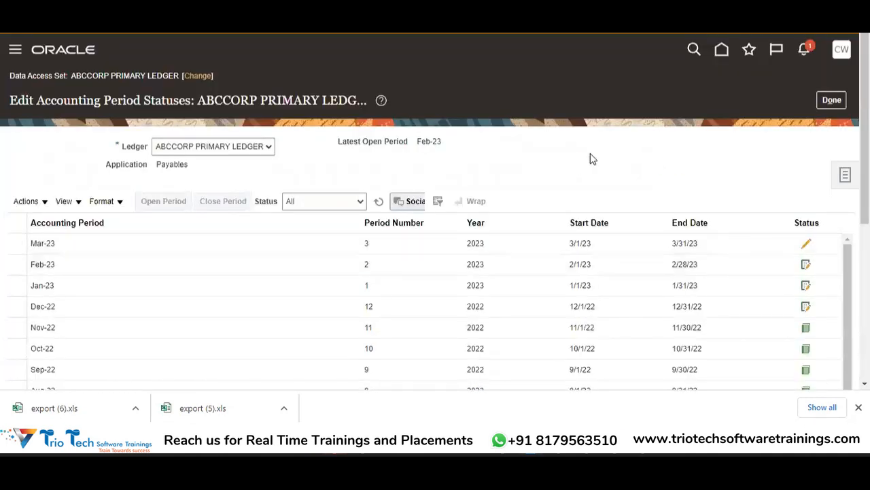
scroll(435, 272, "down", 5)
scroll(435, 272, "up", 5)
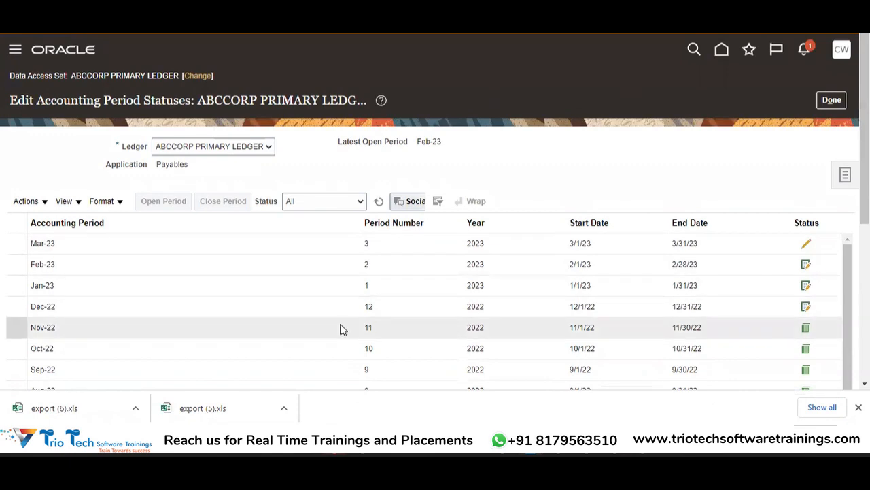
left_click(460, 289)
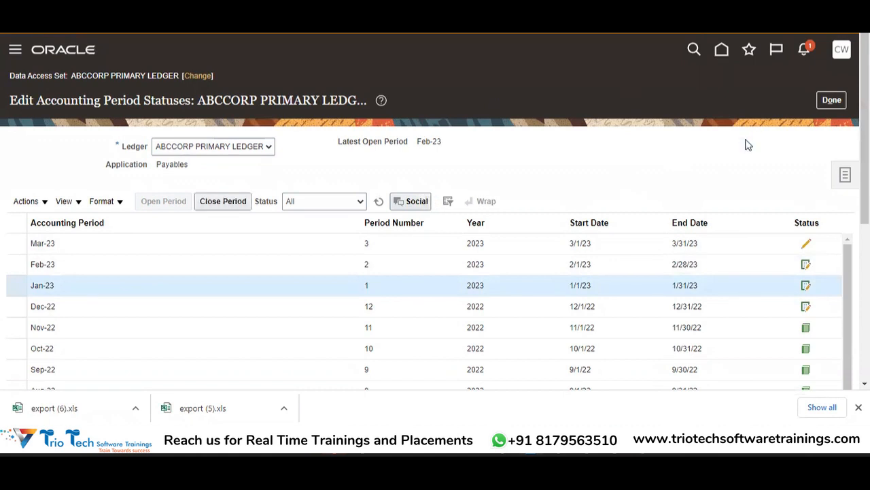
left_click(833, 100)
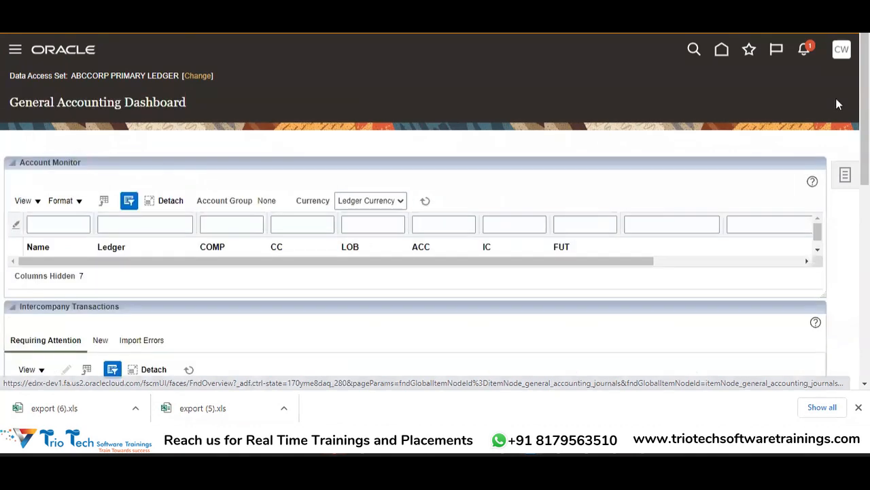
Examine the dashboard's task list, covering journals, period close, inquiry and reporting, and planning and budgeting tasks.
mouse_move(864, 108)
left_mouse_down()
mouse_move(864, 301)
mouse_move(864, 117)
left_mouse_up()
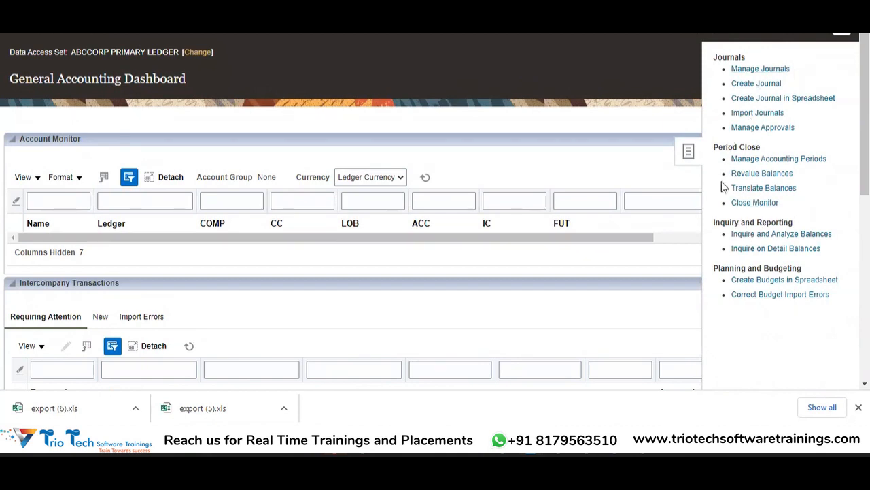
left_click(759, 173)
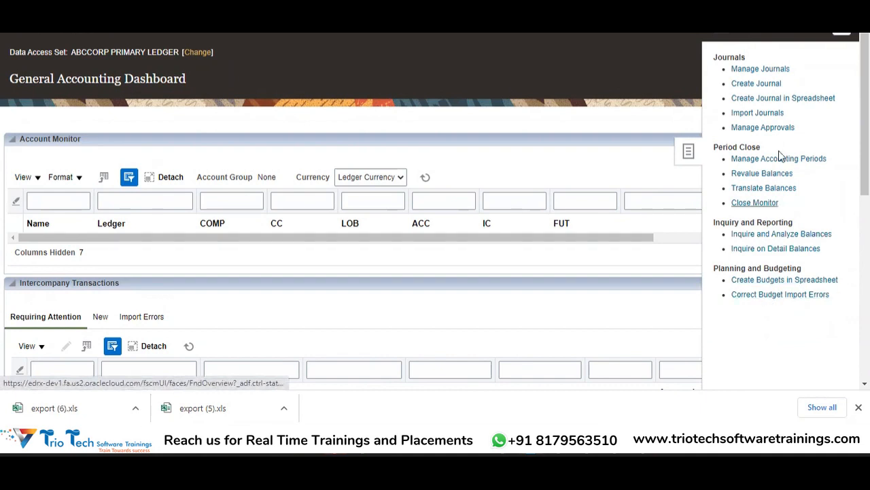
left_click(794, 195)
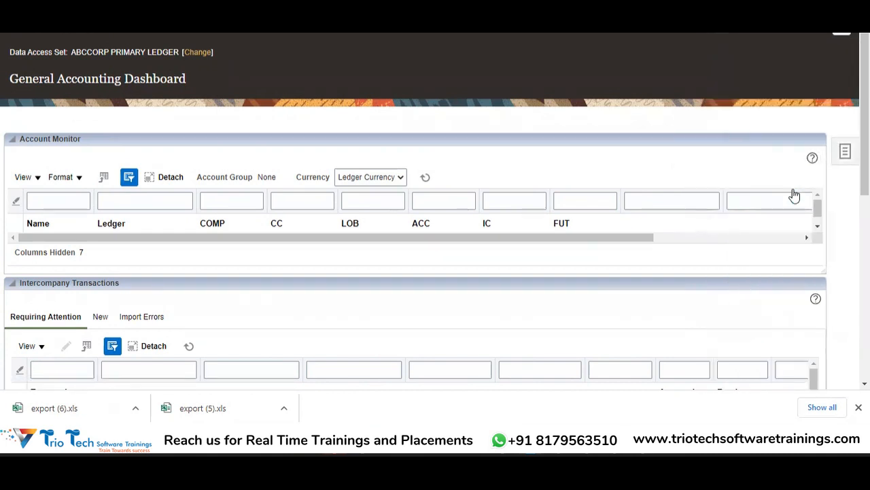